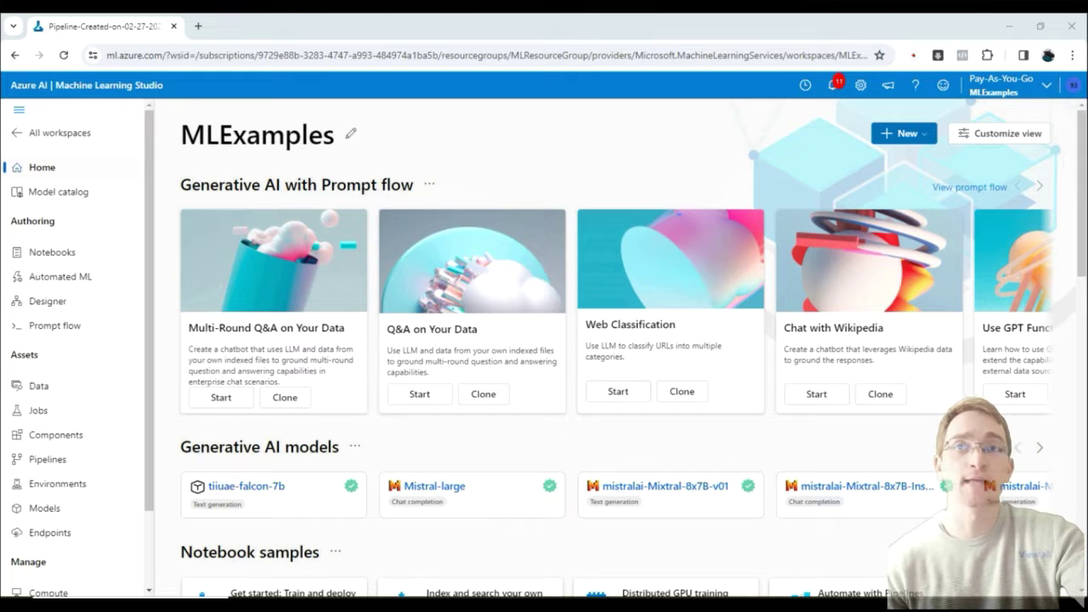
- Open used_cars_dataset.csv from the Downloads folder in Excel and dismiss the Office activation wizard
{"action": "key", "text": "super+e"}
{"action": "left_click", "coordinate": [583, 266]}
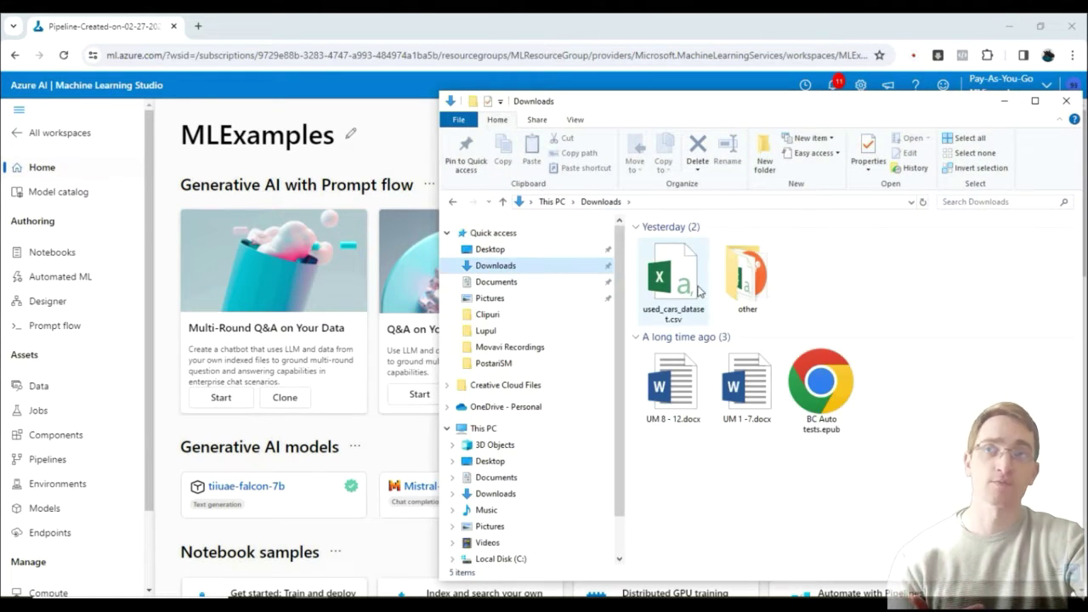
{"action": "left_click", "coordinate": [680, 284]}
{"action": "double_click", "coordinate": [682, 291]}
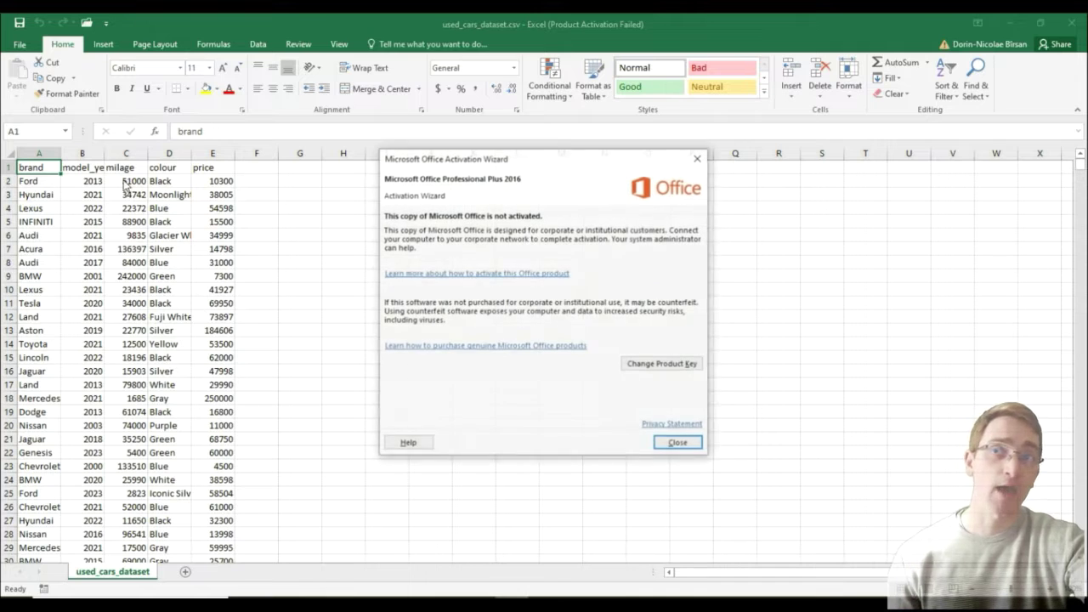
{"action": "left_click", "coordinate": [671, 437]}
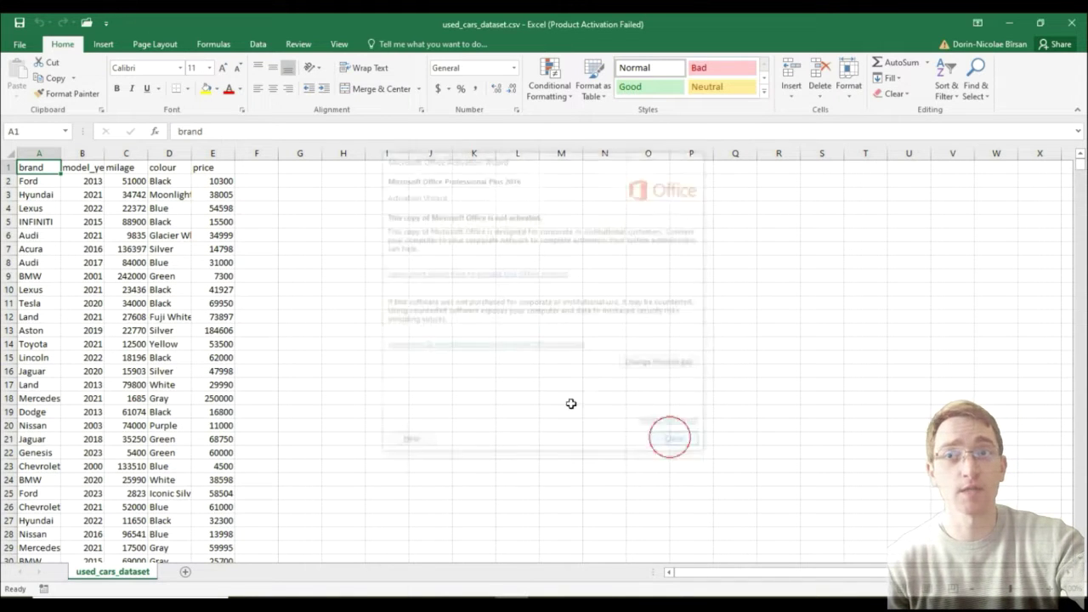
- Widen the columns to examine the brand, model_year, milage, colour and price data, and close the workbook without saving
{"action": "double_click", "coordinate": [105, 153]}
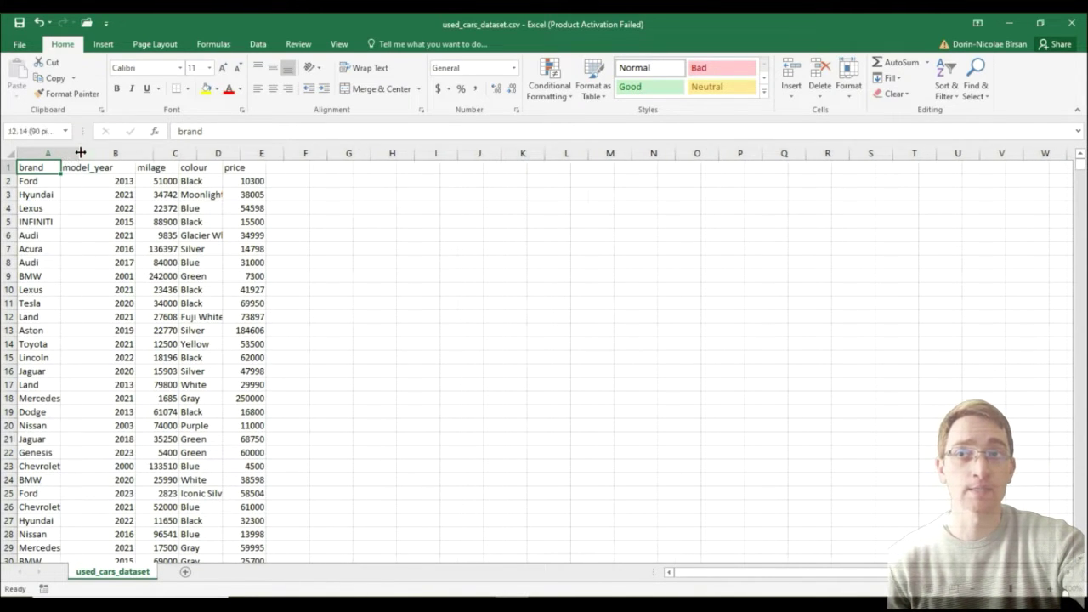
{"action": "double_click", "coordinate": [65, 151]}
{"action": "left_click_drag", "start_coordinate": [195, 153], "coordinate": [346, 155]}
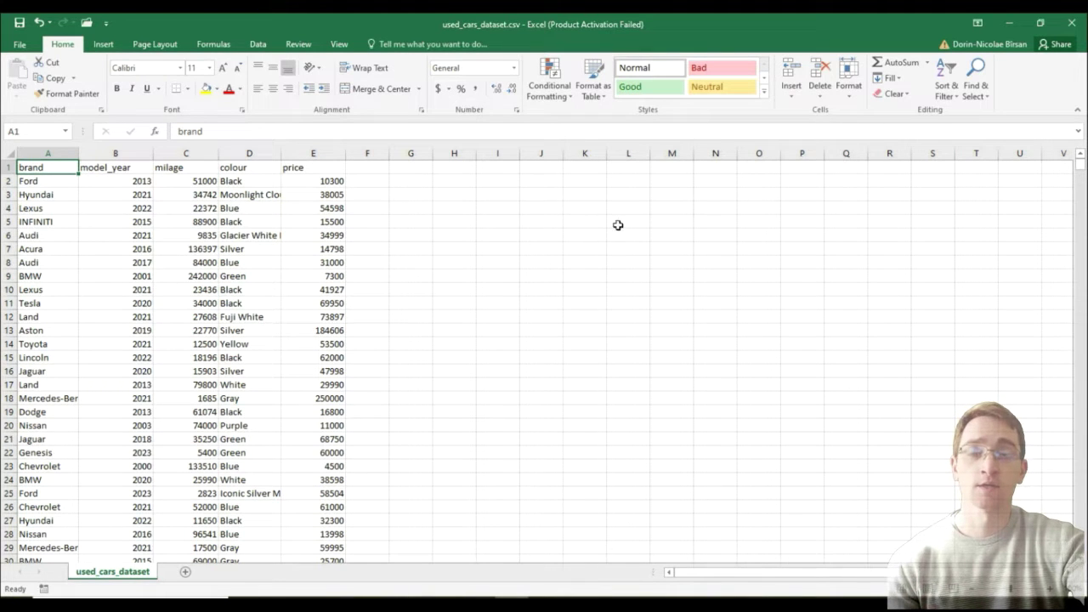
{"action": "left_click", "coordinate": [1069, 23]}
{"action": "left_click", "coordinate": [544, 327]}
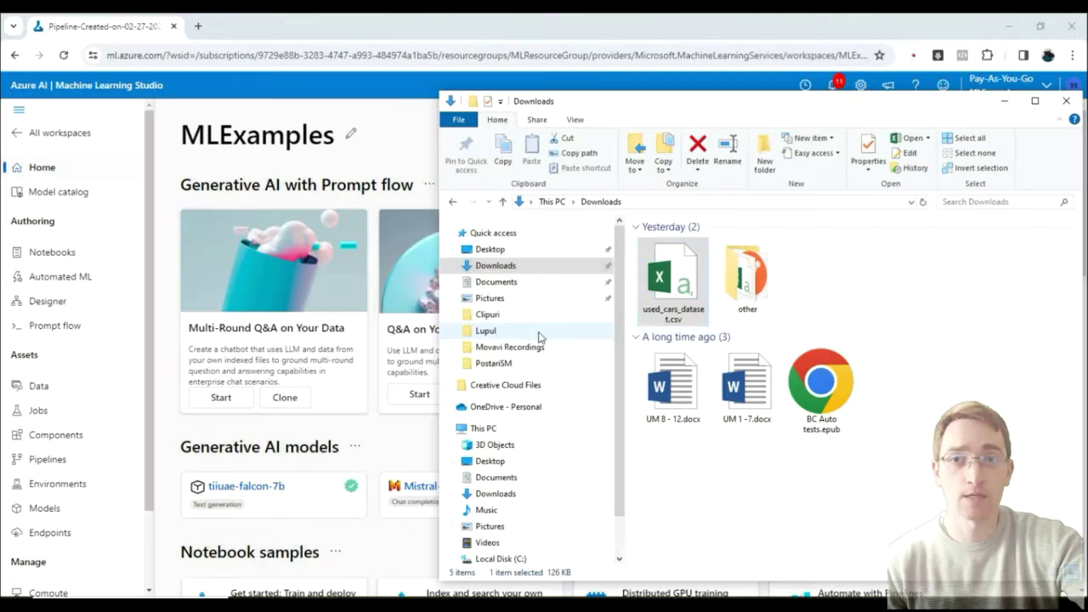
- Switch back to Azure Machine Learning Studio and start a new compute instance named computeinstance008
{"action": "left_click", "coordinate": [174, 248]}
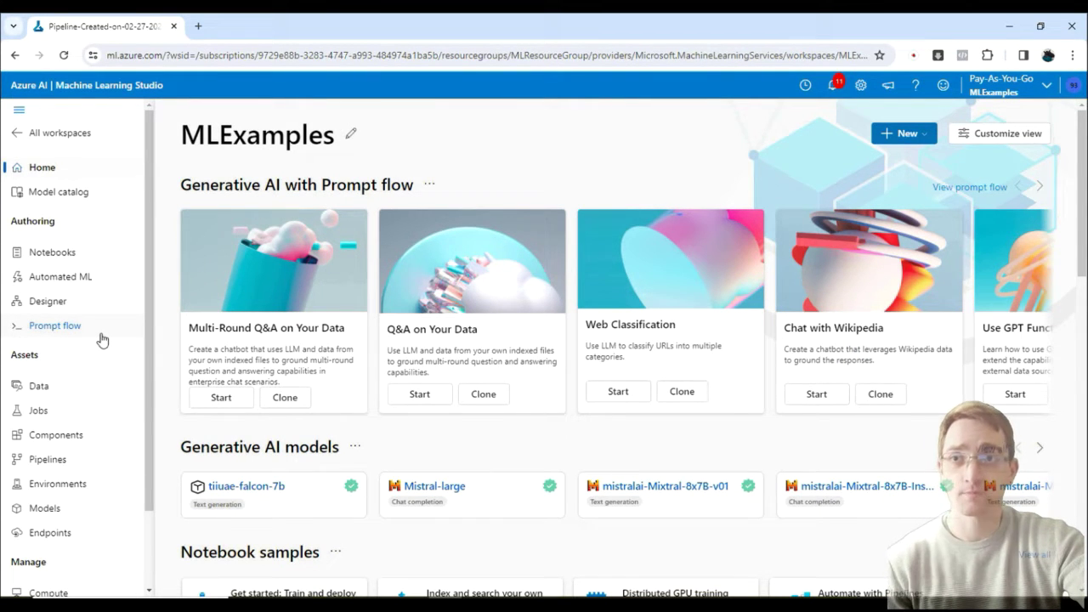
{"action": "scroll", "coordinate": [114, 386], "scroll_direction": "down", "scroll_amount": 1}
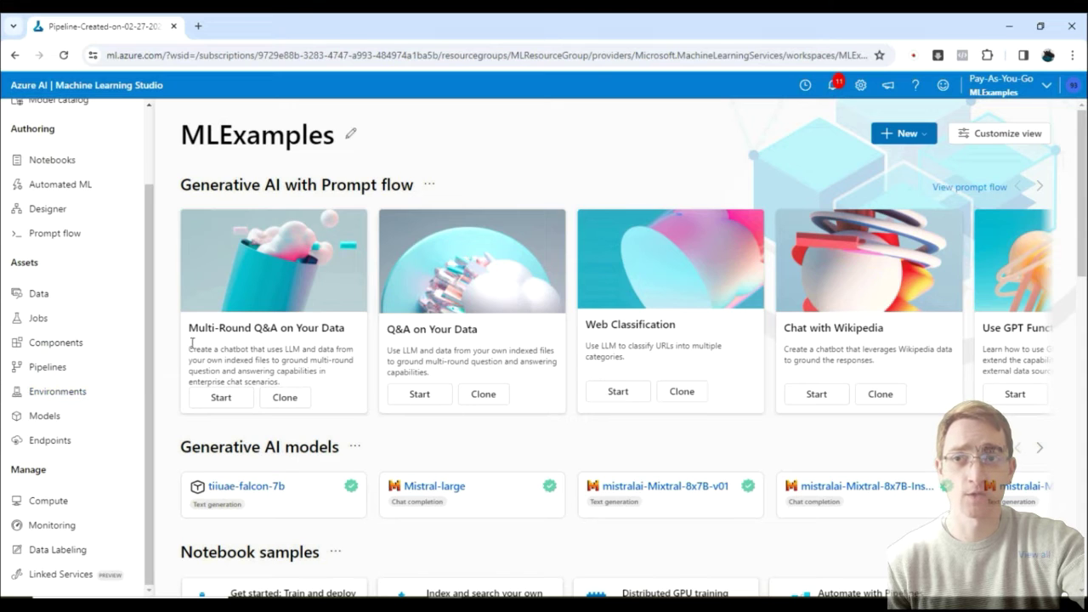
{"action": "left_click", "coordinate": [81, 501]}
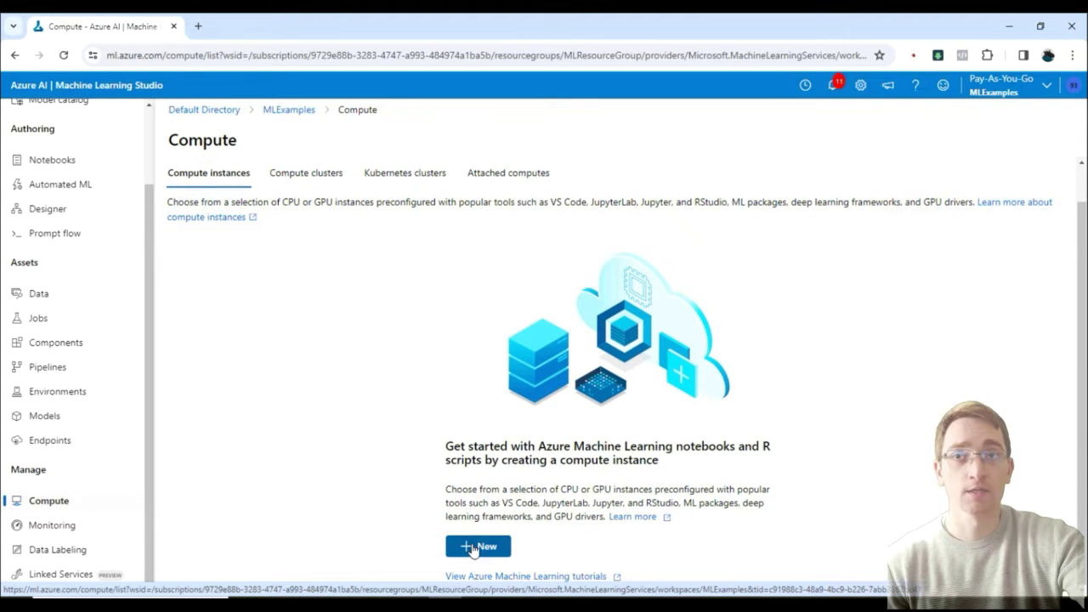
{"action": "left_click", "coordinate": [474, 549]}
{"action": "left_click", "coordinate": [304, 282]}
{"action": "type", "text": "computei"}
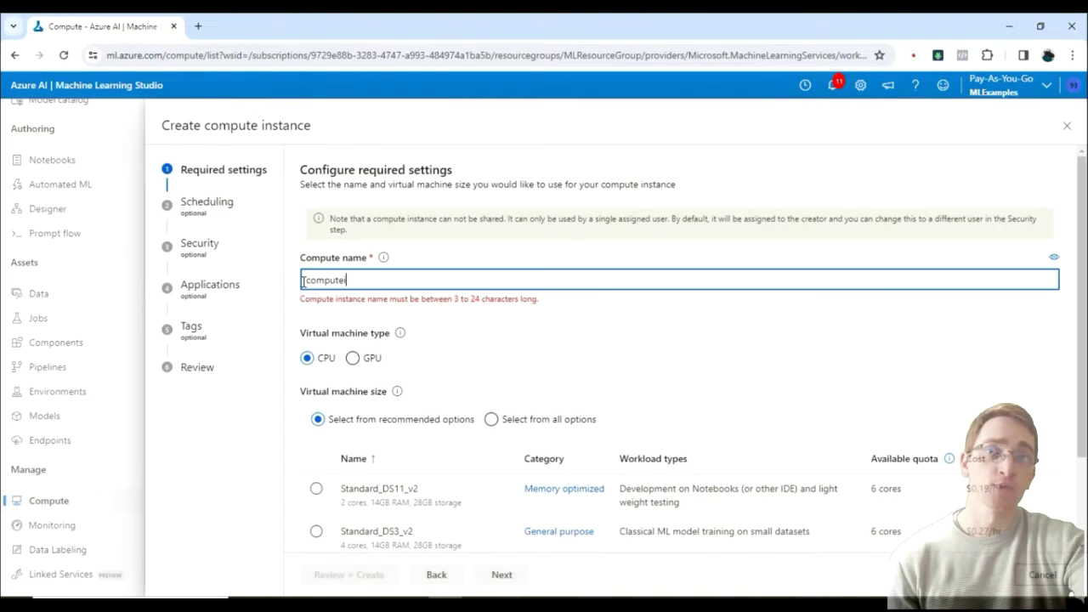
{"action": "type", "text": "nstance008"}
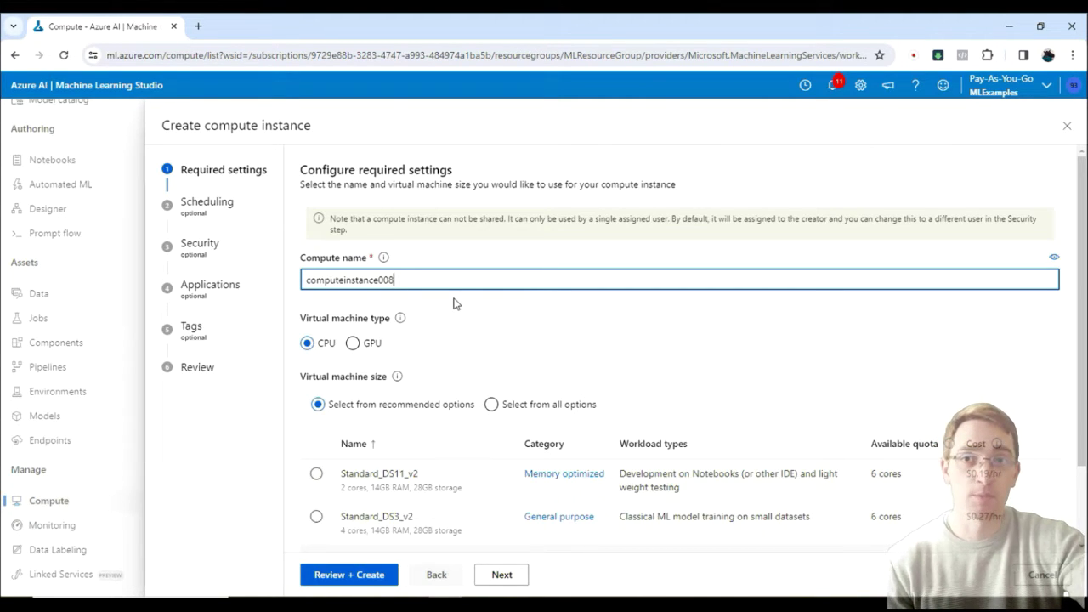
{"action": "left_click", "coordinate": [446, 303]}
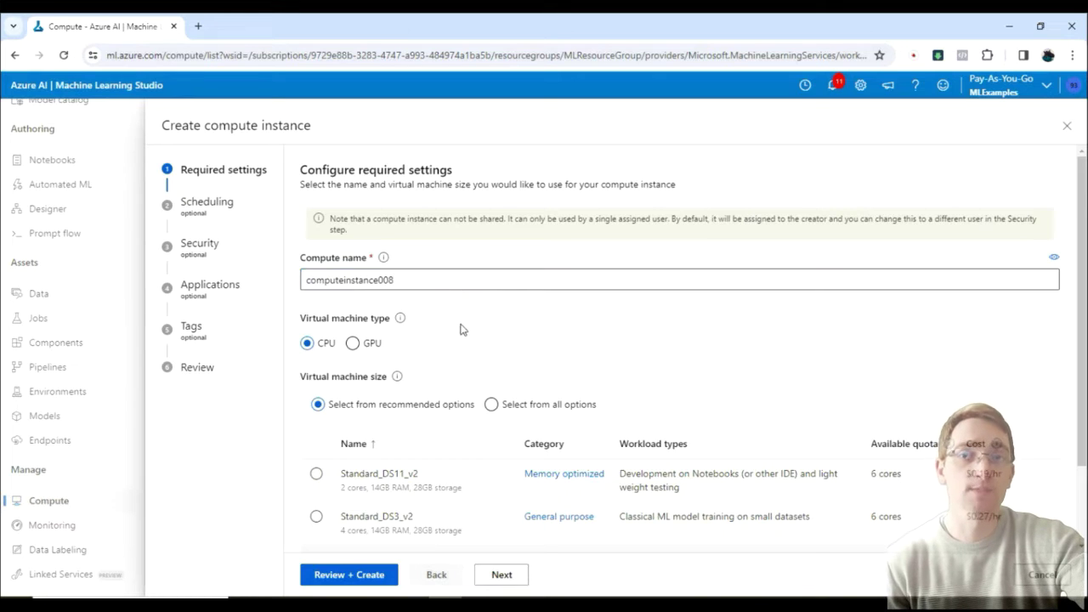
- List all virtual machine sizes by ascending cost and select Standard_DS1_v2 for the CPU compute instance
{"action": "scroll", "coordinate": [480, 351], "scroll_direction": "down", "scroll_amount": 1}
{"action": "scroll", "coordinate": [481, 351], "scroll_direction": "down", "scroll_amount": 1}
{"action": "left_click", "coordinate": [542, 307]}
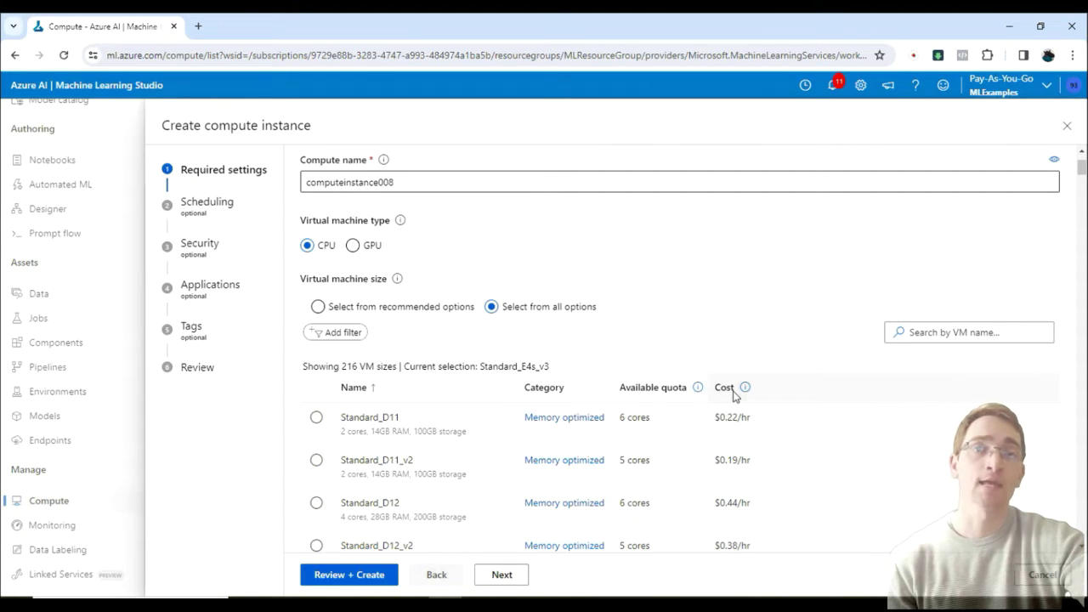
{"action": "scroll", "coordinate": [733, 395], "scroll_direction": "down", "scroll_amount": 1}
{"action": "left_click", "coordinate": [725, 319]}
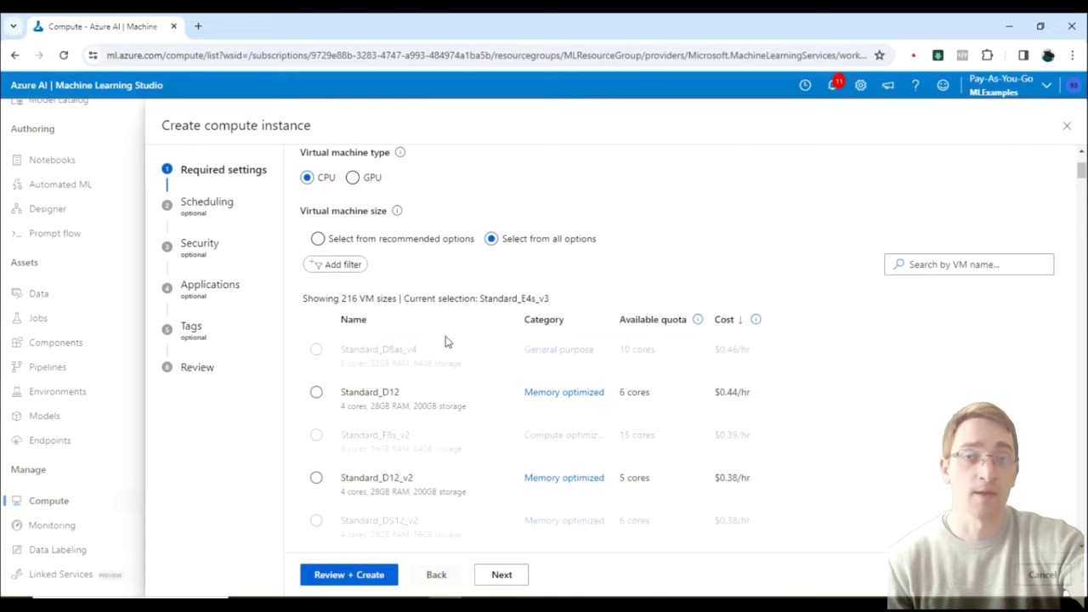
{"action": "left_click", "coordinate": [740, 318]}
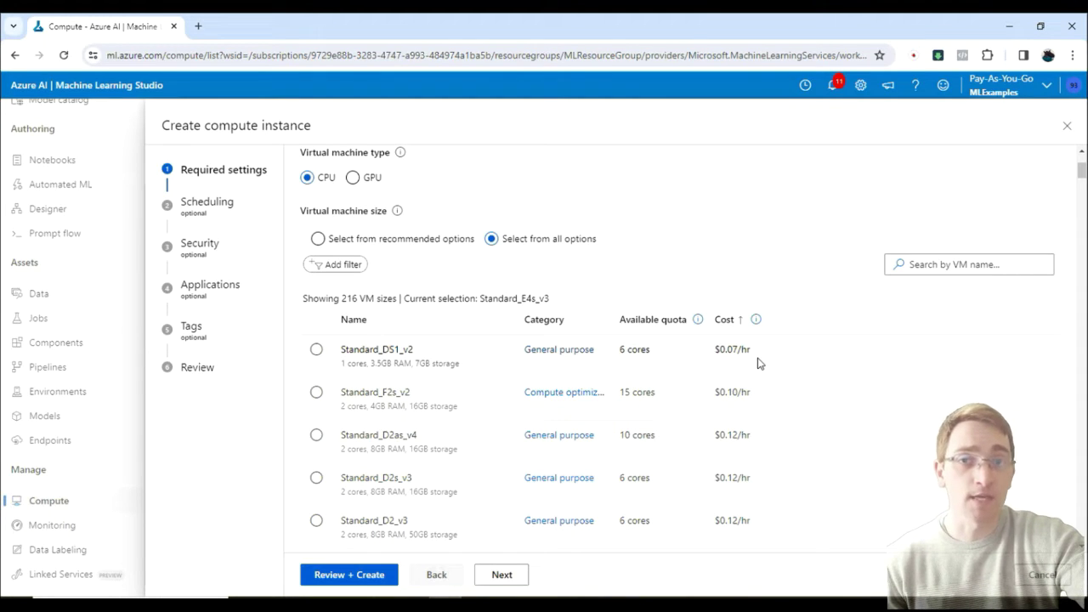
{"action": "left_click", "coordinate": [316, 350]}
{"action": "scroll", "coordinate": [471, 416], "scroll_direction": "up", "scroll_amount": 3}
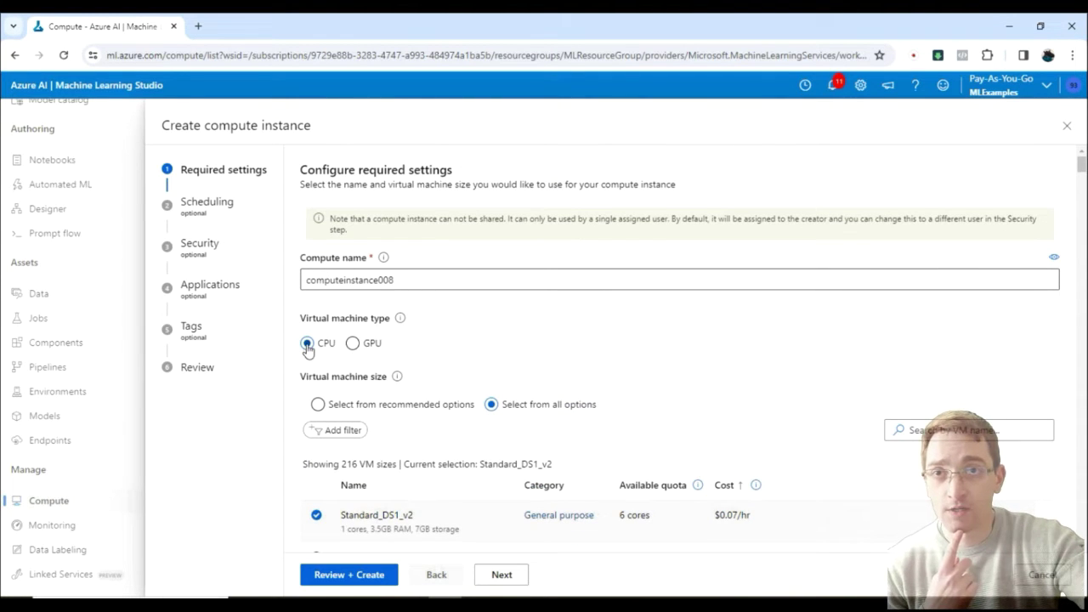
{"action": "scroll", "coordinate": [353, 535], "scroll_direction": "down", "scroll_amount": 1}
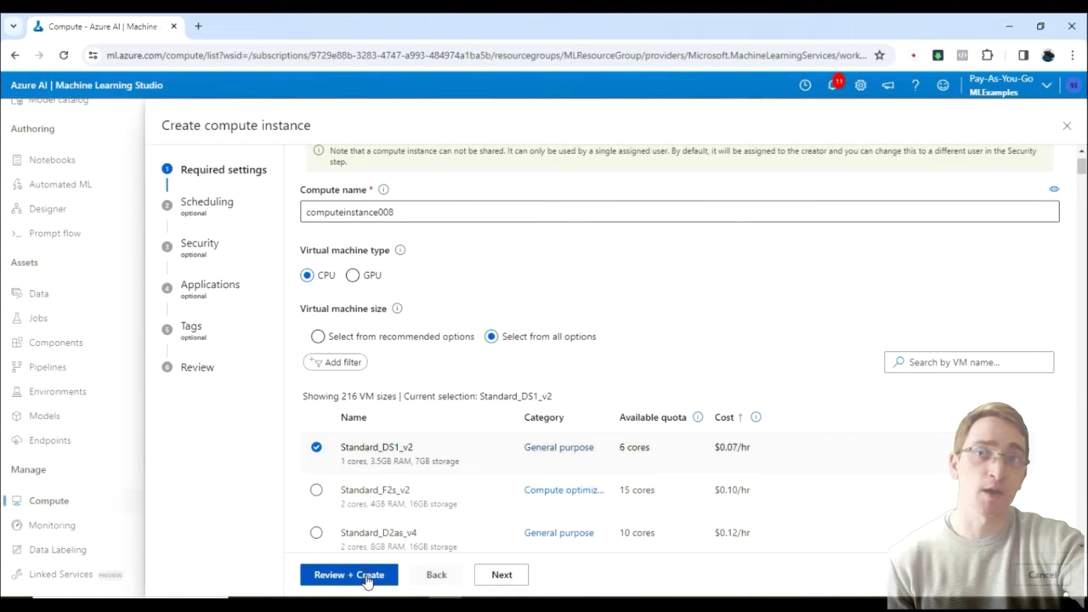
- Set the compute instance's idle shutdown to 20 minutes of inactivity in its scheduling settings
{"action": "left_click", "coordinate": [367, 578]}
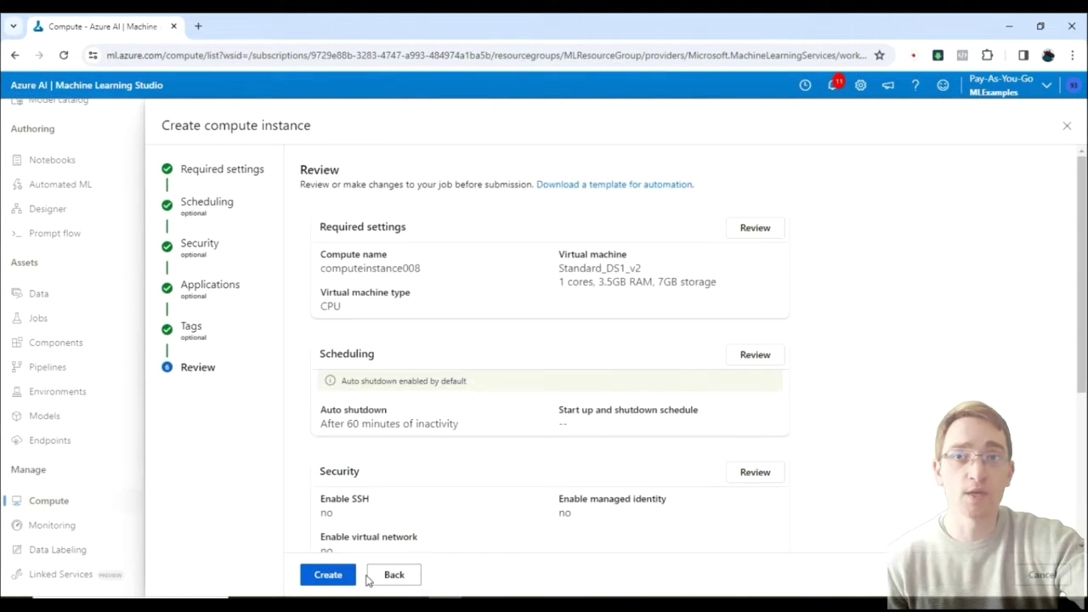
{"action": "left_click", "coordinate": [222, 207]}
{"action": "left_click", "coordinate": [391, 253]}
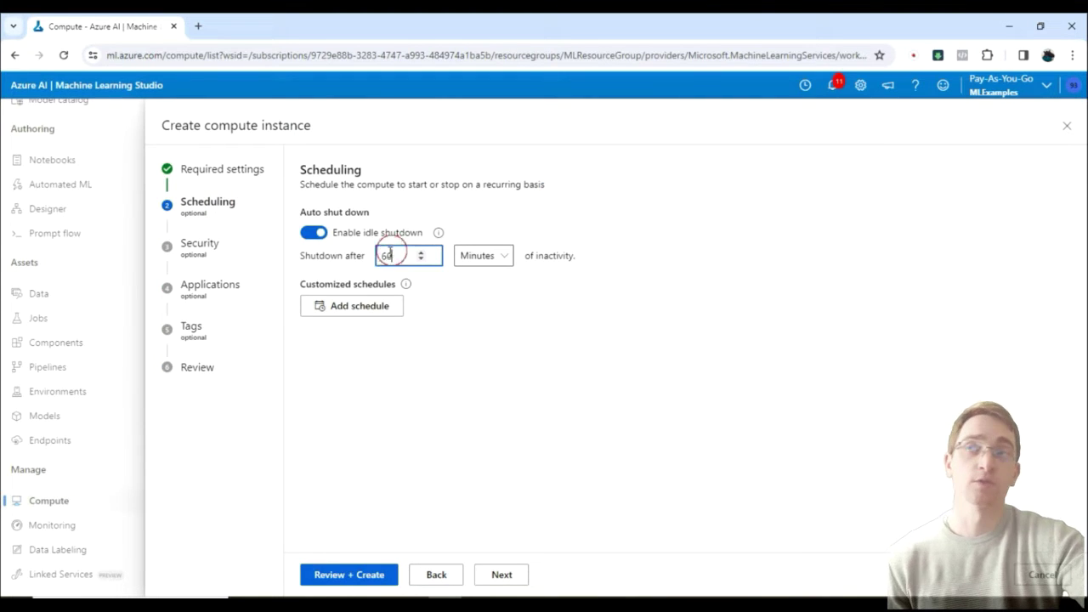
{"action": "left_click_drag", "start_coordinate": [391, 254], "coordinate": [372, 257]}
{"action": "type", "text": "20"}
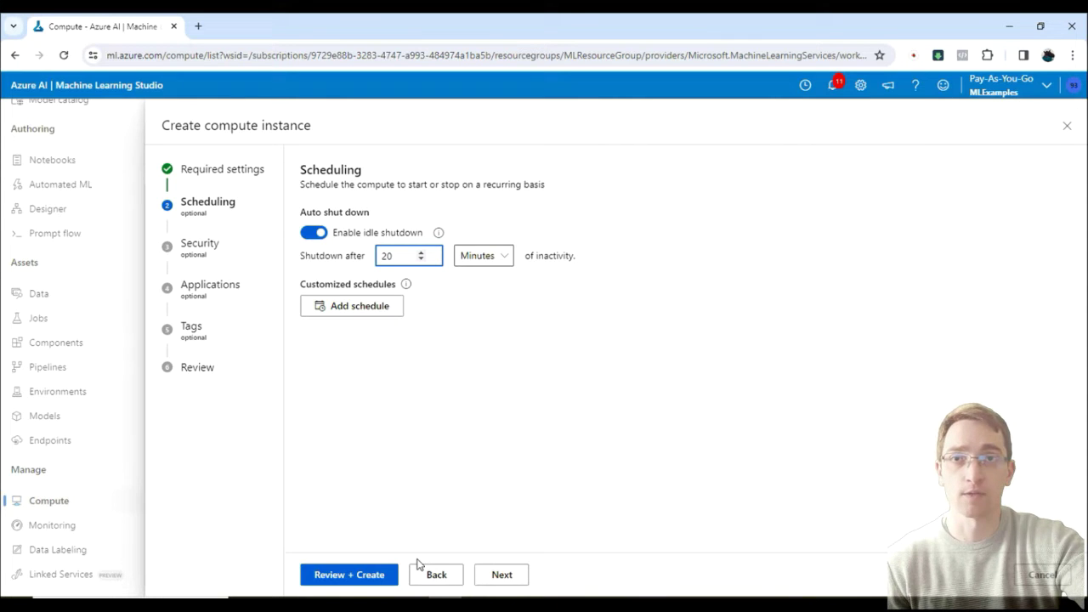
- Review the compute instance's settings and create it
{"action": "left_click", "coordinate": [376, 580]}
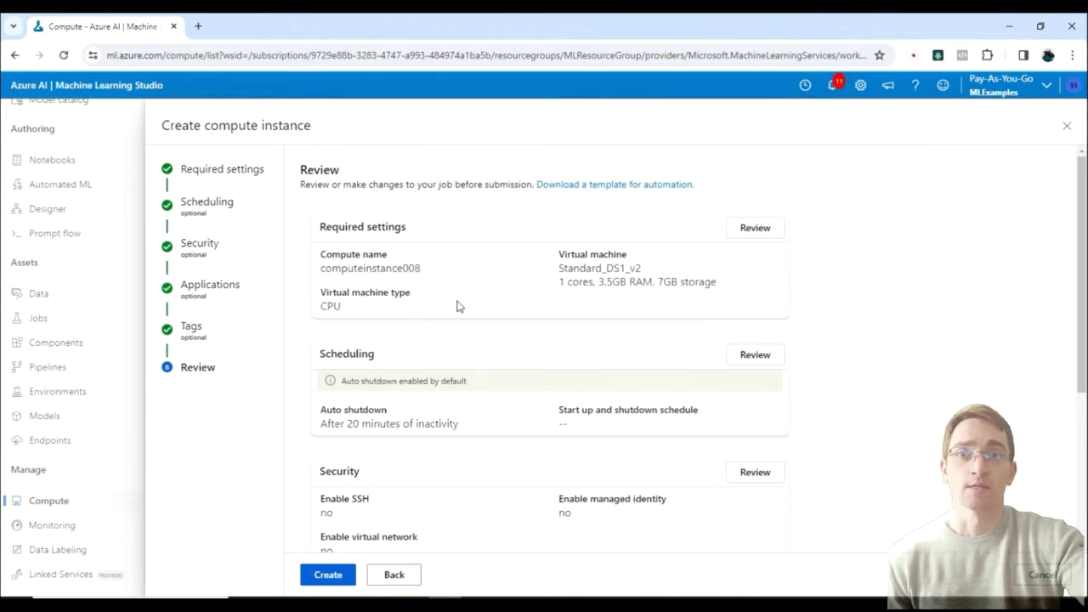
{"action": "scroll", "coordinate": [423, 393], "scroll_direction": "down", "scroll_amount": 3}
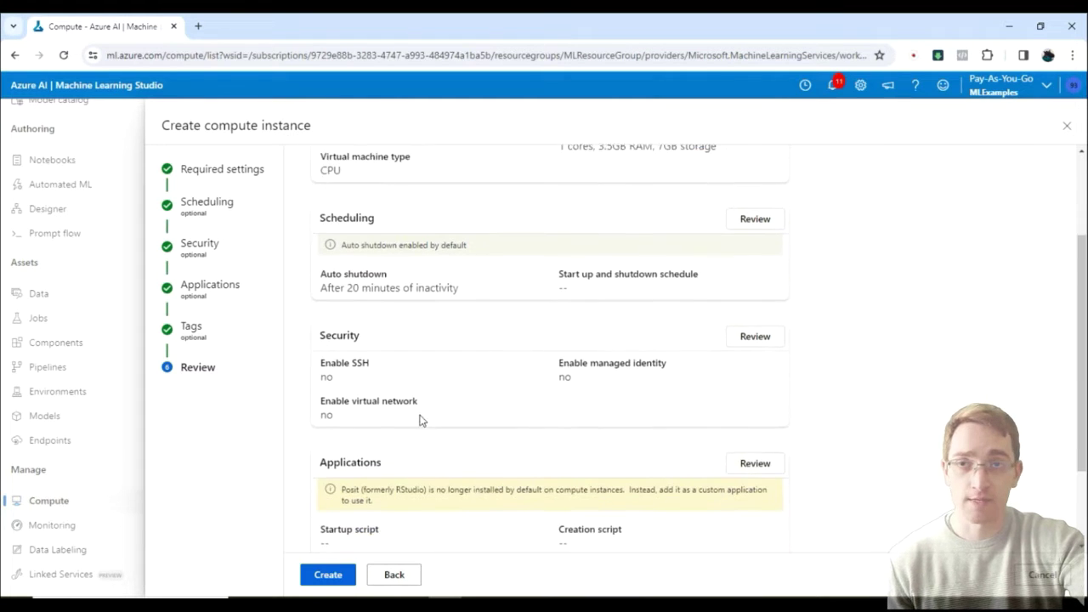
{"action": "left_click", "coordinate": [342, 578]}
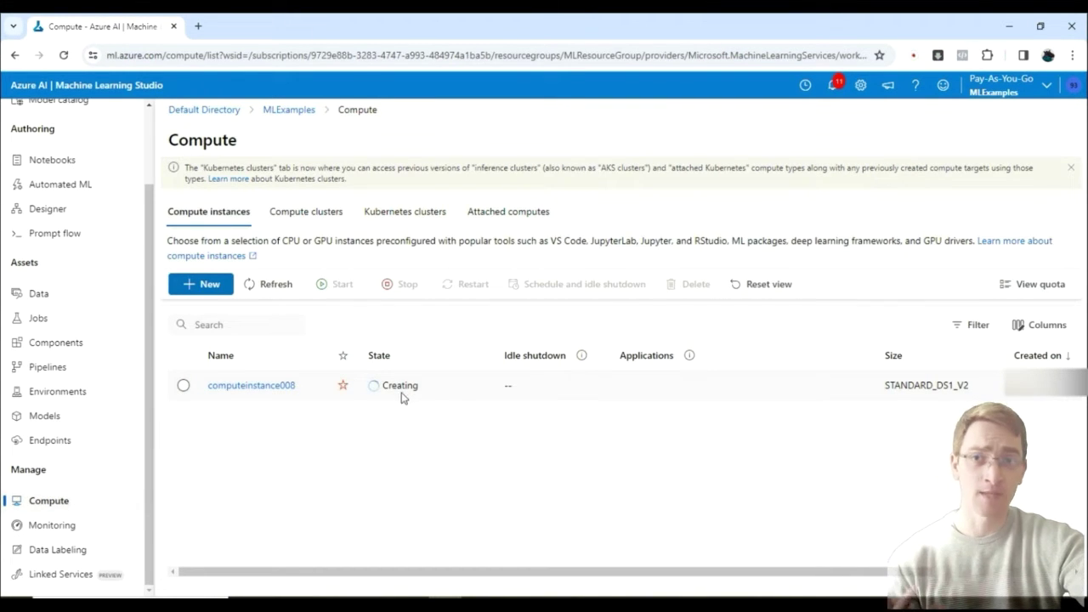
- Create a new Designer pipeline using classic prebuilt components and show its data assets
{"action": "left_click", "coordinate": [39, 215]}
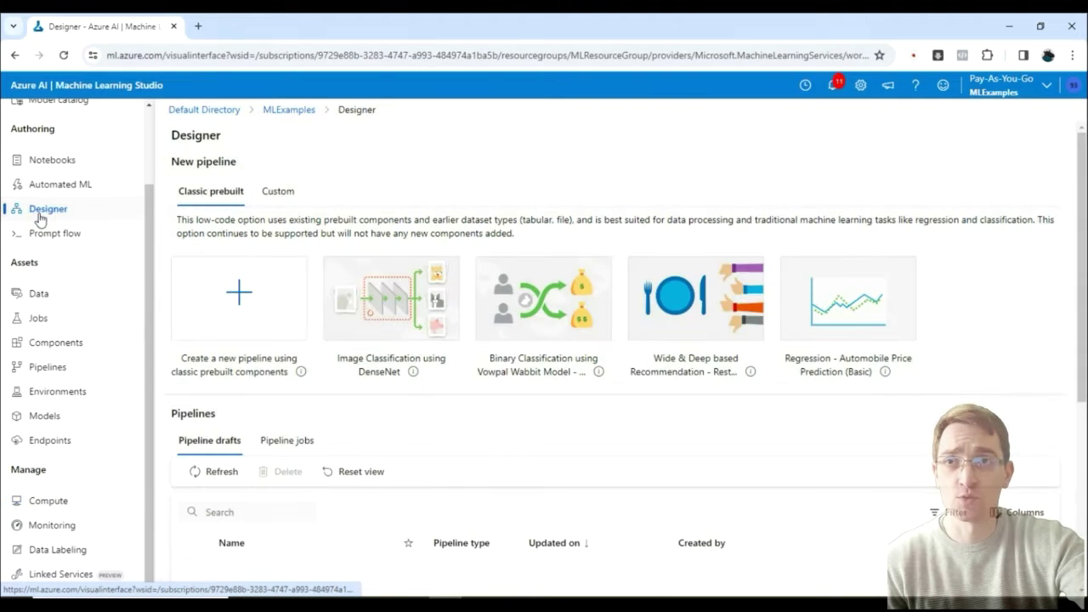
{"action": "left_click", "coordinate": [256, 328]}
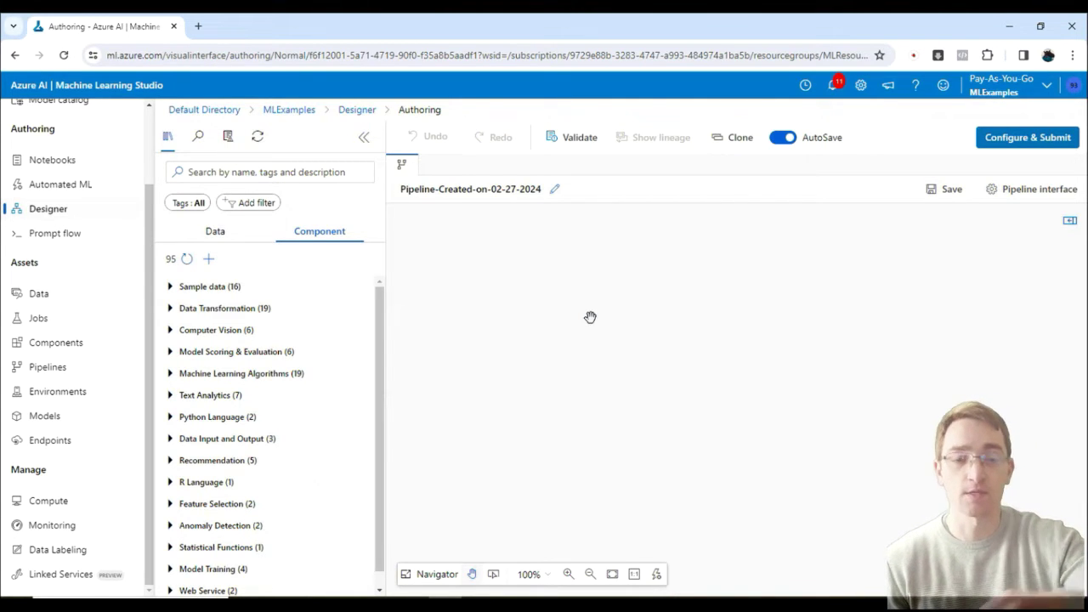
{"action": "left_click", "coordinate": [218, 236]}
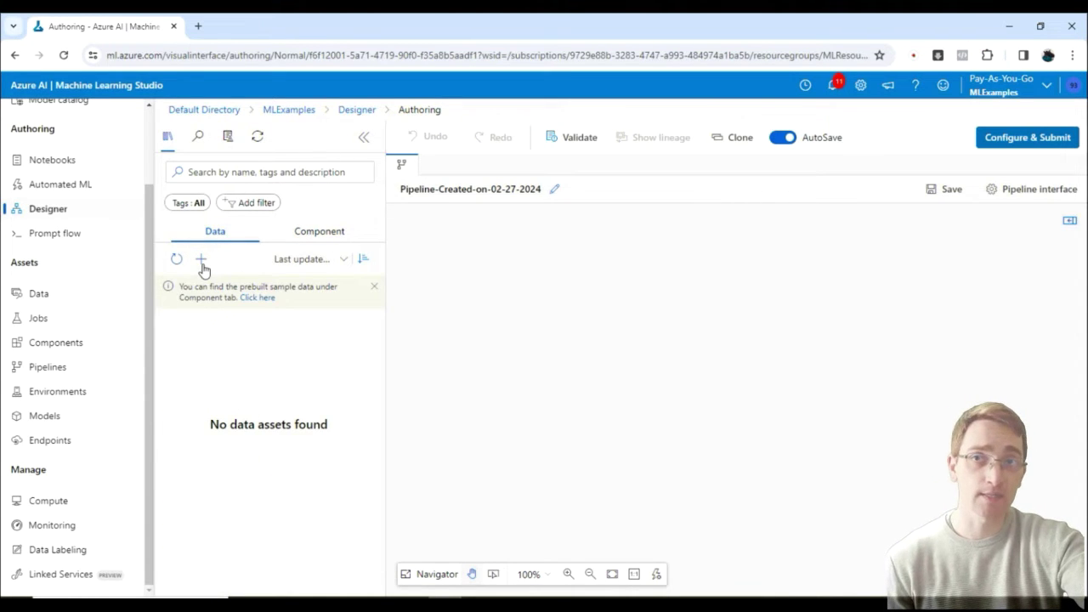
- Start a new data asset named UsedCarsDataset, keeping the Tabular type
{"action": "left_click", "coordinate": [203, 264]}
{"action": "left_click", "coordinate": [388, 223]}
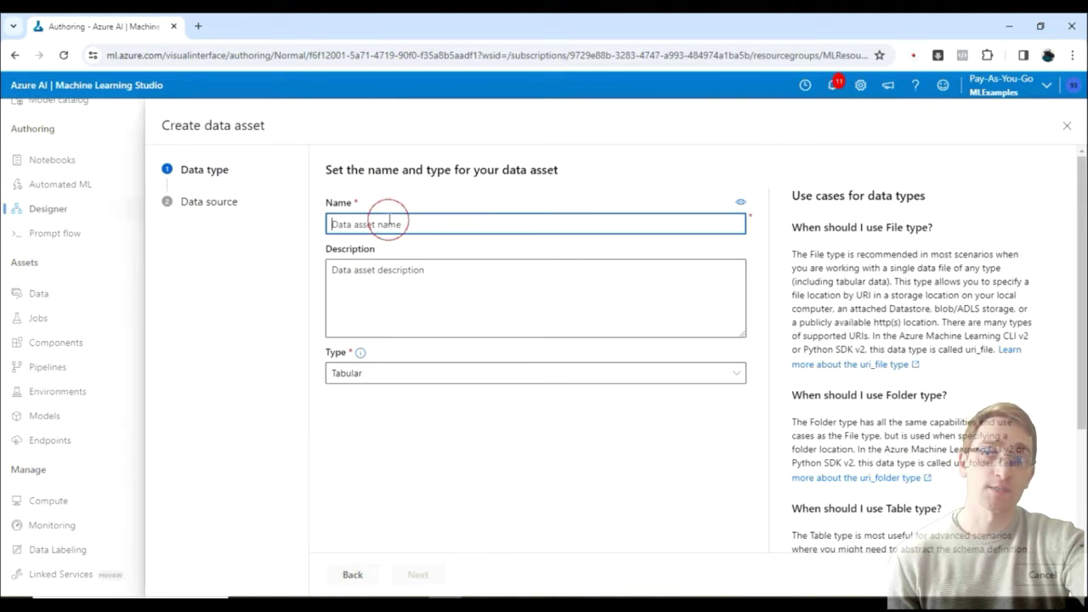
{"action": "type", "text": "UsedCar"}
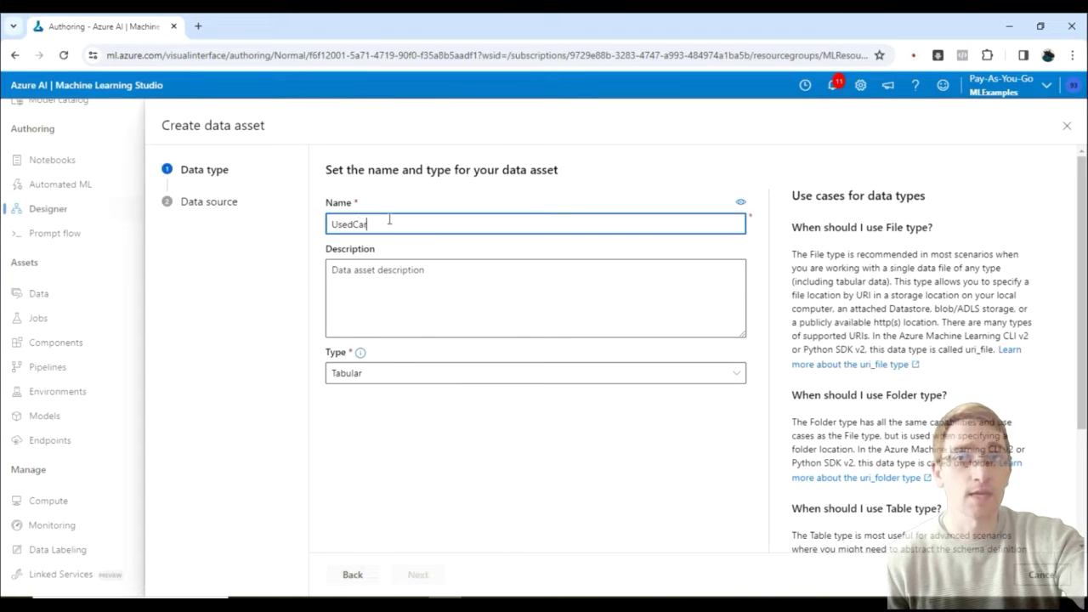
{"action": "type", "text": "sDataset"}
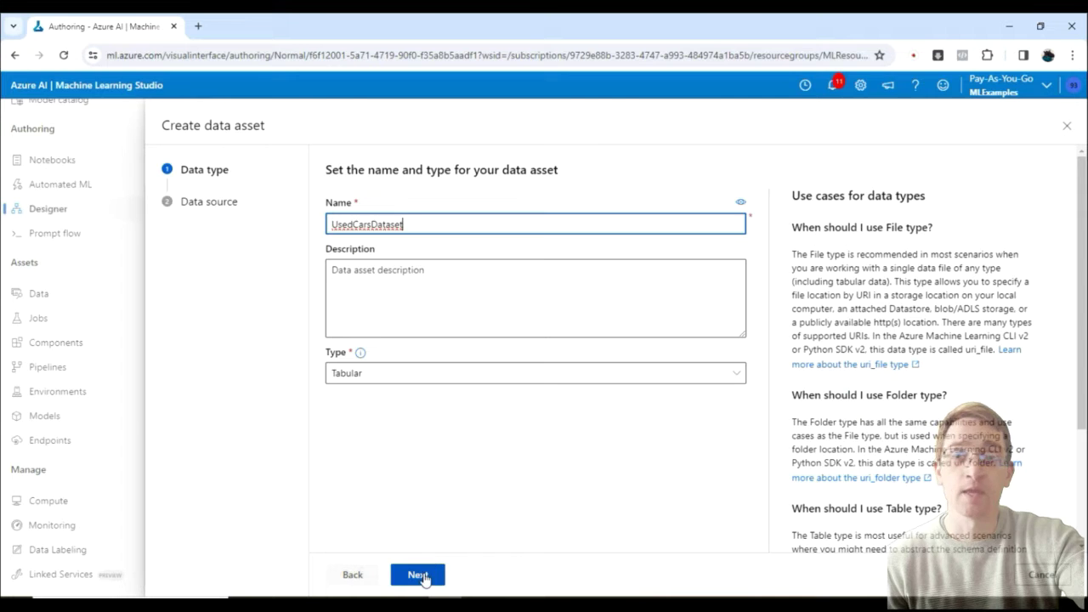
{"action": "left_click", "coordinate": [432, 576]}
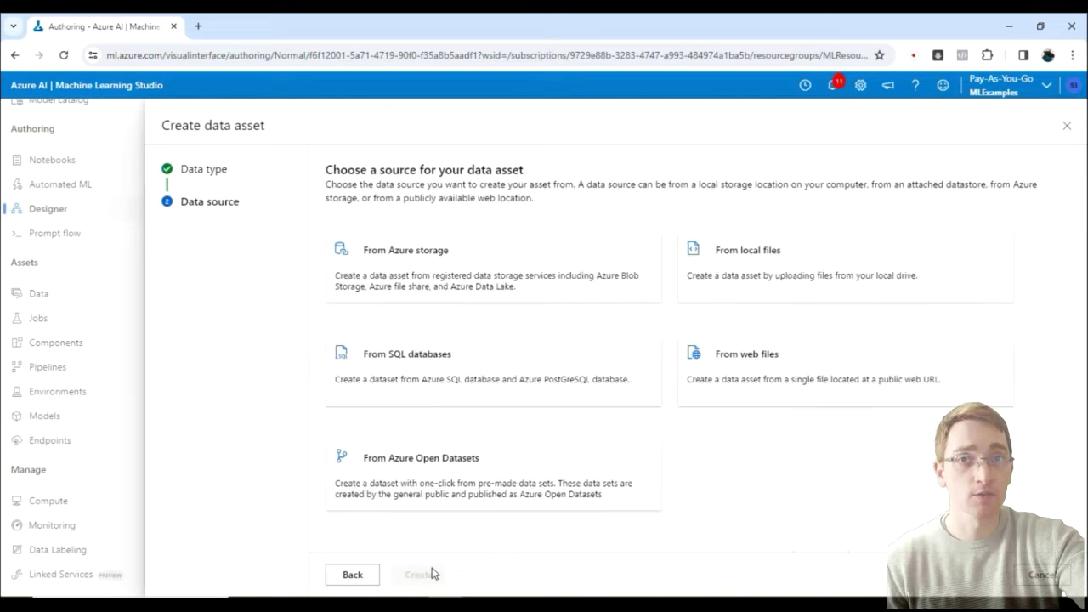
- Choose local files as the data source and keep workspaceblobstore in Azure Blob Storage as the destination datastore
{"action": "left_click", "coordinate": [781, 271]}
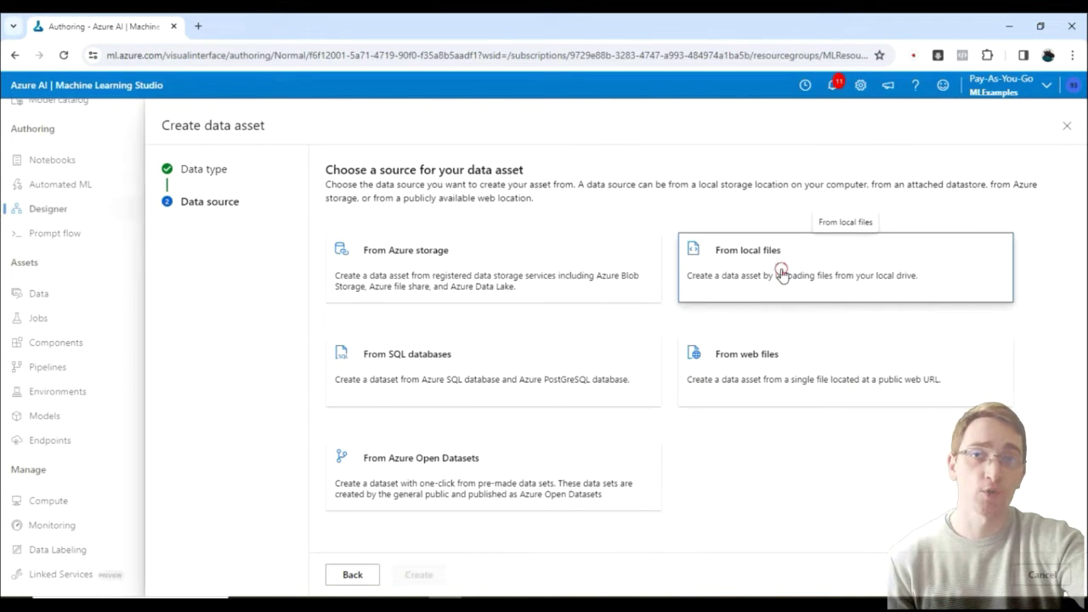
{"action": "left_click", "coordinate": [427, 575]}
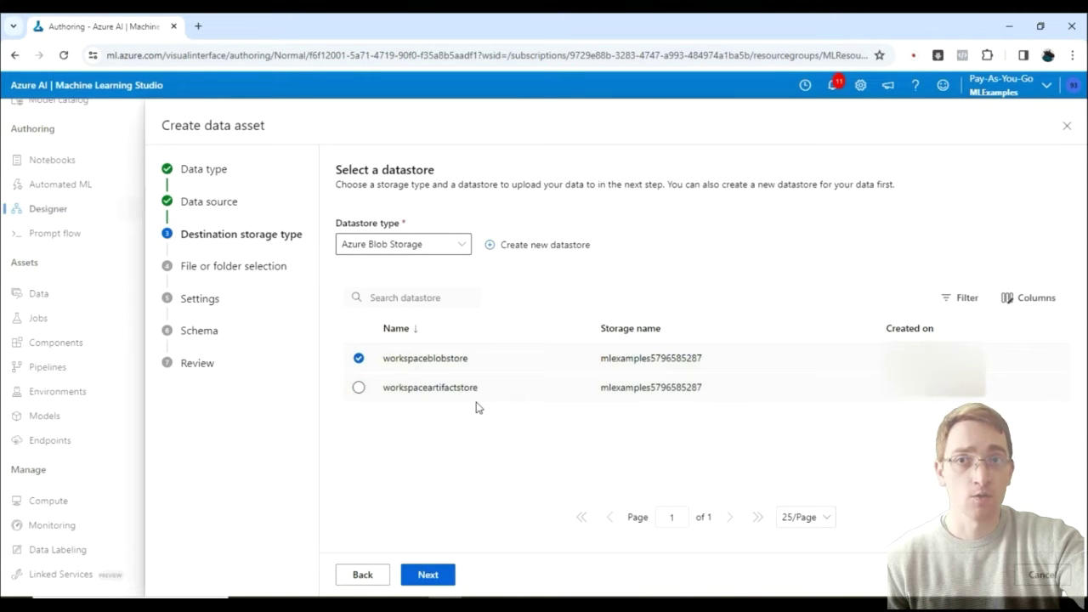
{"action": "left_click", "coordinate": [435, 575]}
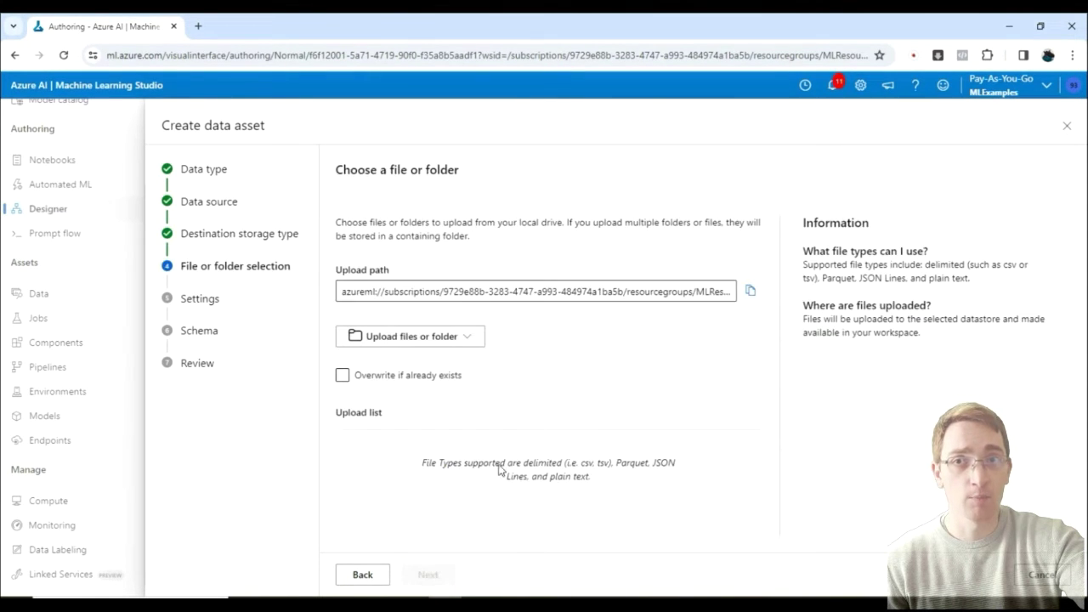
- Upload the file used_cars_dataset.csv from the computer to the data asset
{"action": "left_click", "coordinate": [472, 340]}
{"action": "left_click", "coordinate": [436, 376]}
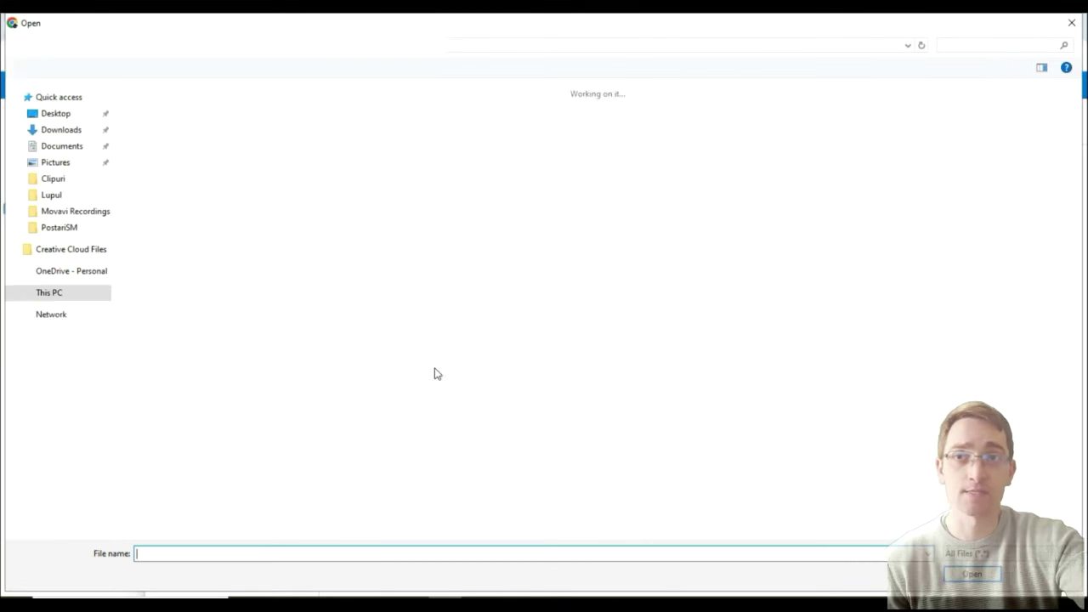
{"action": "left_click", "coordinate": [225, 255]}
{"action": "double_click", "coordinate": [225, 255]}
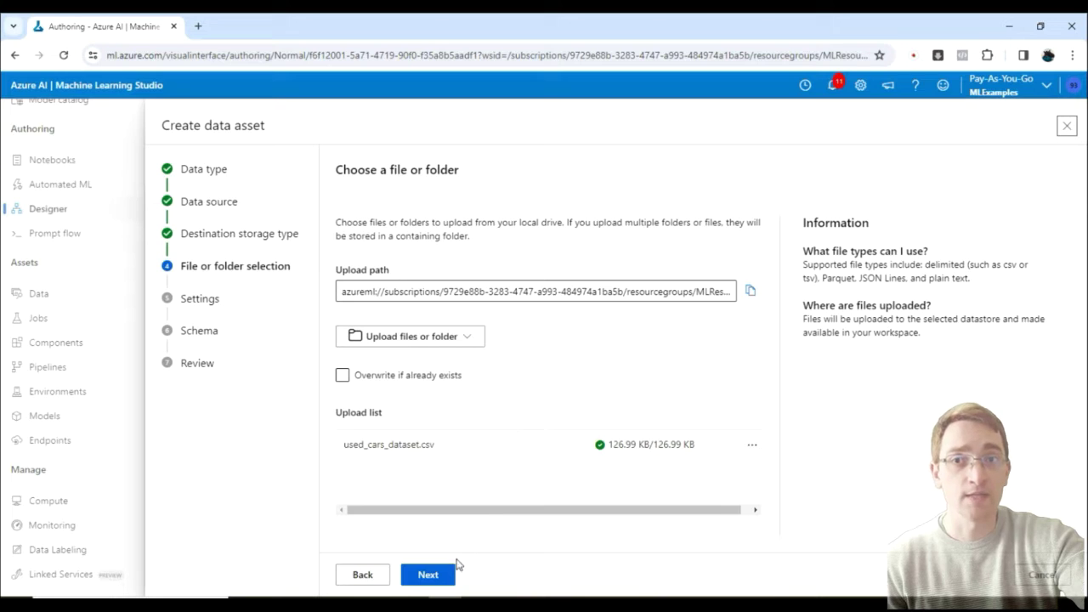
- Accept the detected parsing settings and column schema, review the configuration, and create the UsedCarsDataset data asset
{"action": "left_click", "coordinate": [450, 574]}
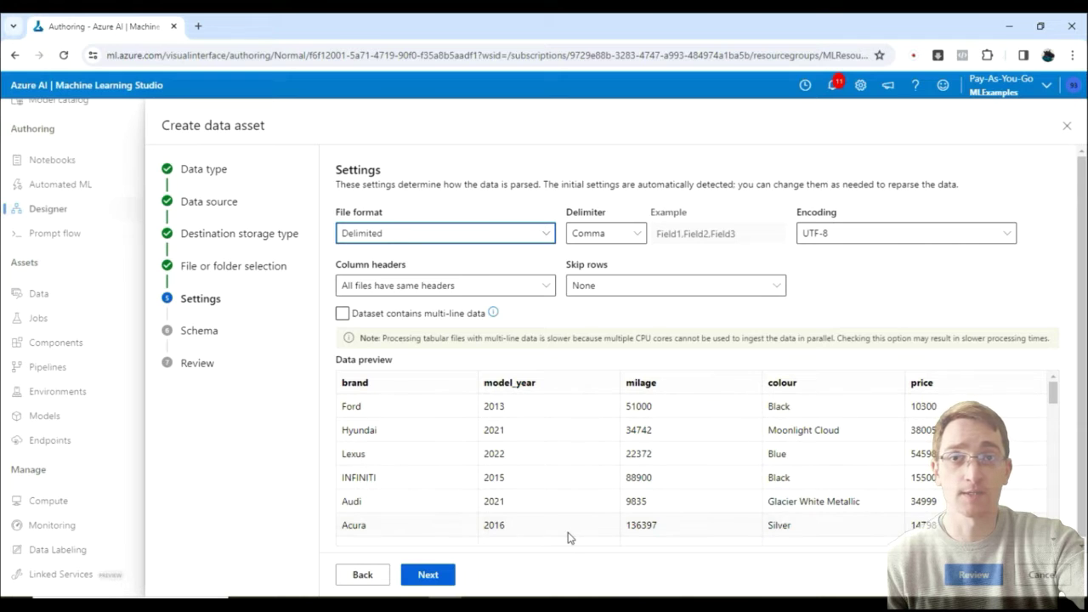
{"action": "left_click", "coordinate": [428, 576]}
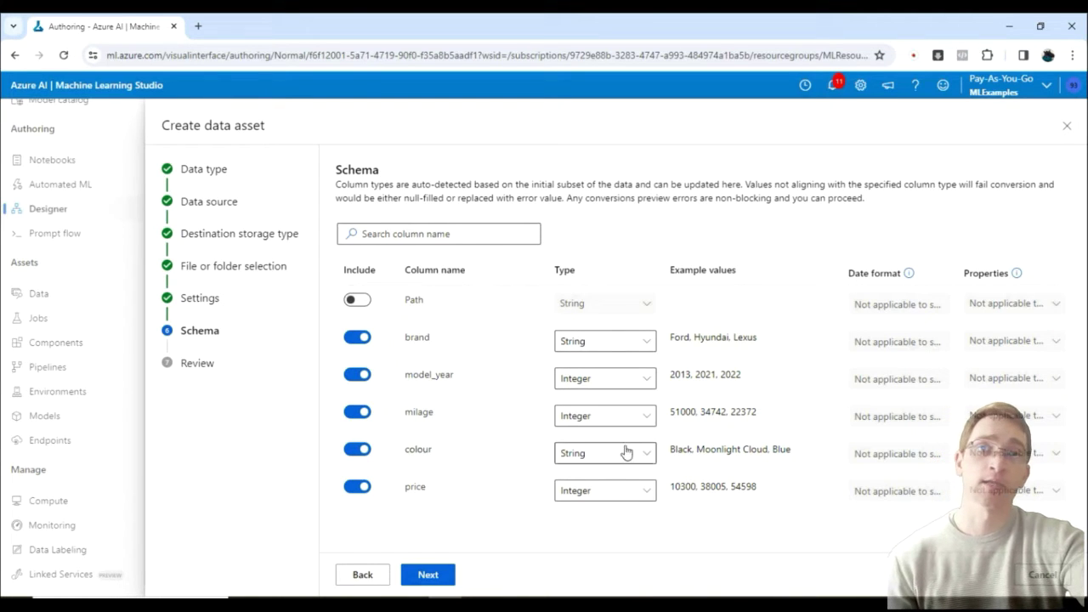
{"action": "left_click", "coordinate": [425, 576]}
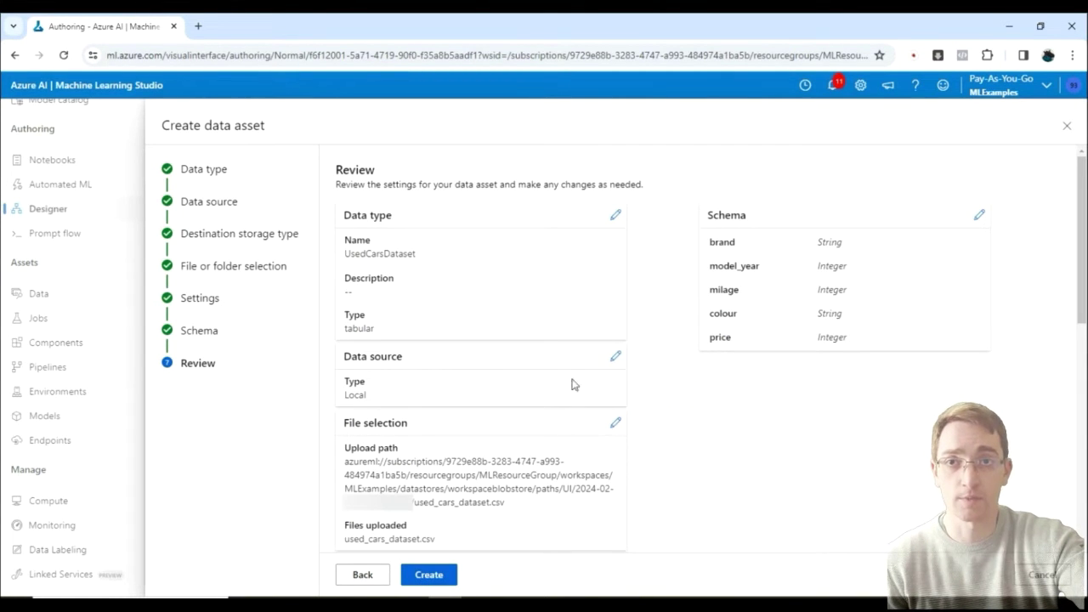
{"action": "scroll", "coordinate": [523, 482], "scroll_direction": "down", "scroll_amount": 1}
{"action": "left_click", "coordinate": [447, 577]}
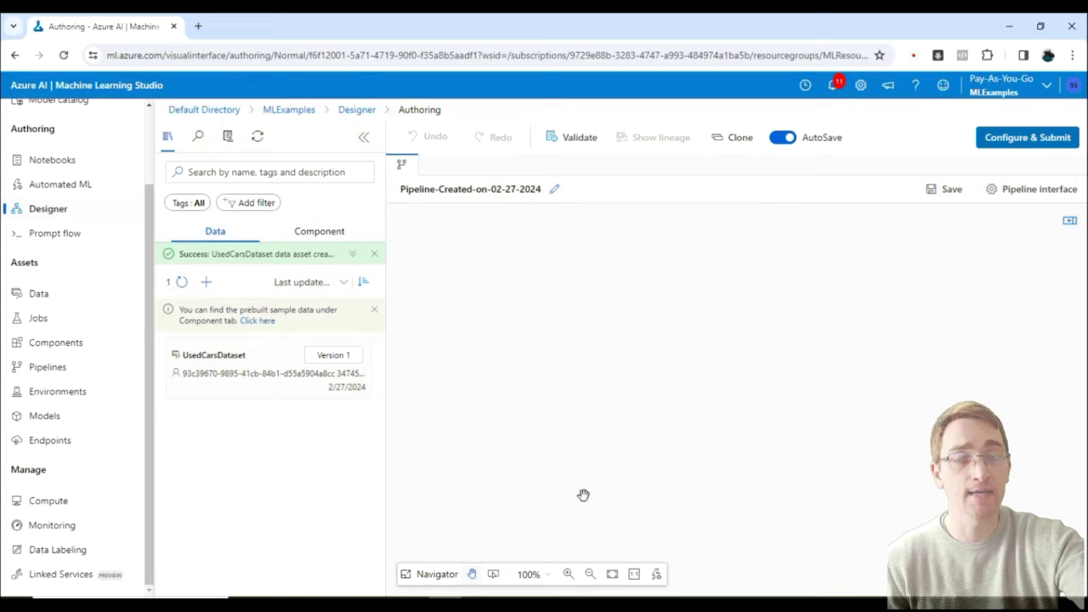
- Place UsedCarsDataset on the pipeline canvas and connect its data output to a new Split Data component below it
{"action": "left_click_drag", "start_coordinate": [275, 383], "coordinate": [691, 242]}
{"action": "scroll", "coordinate": [712, 279], "scroll_direction": "down", "scroll_amount": 1}
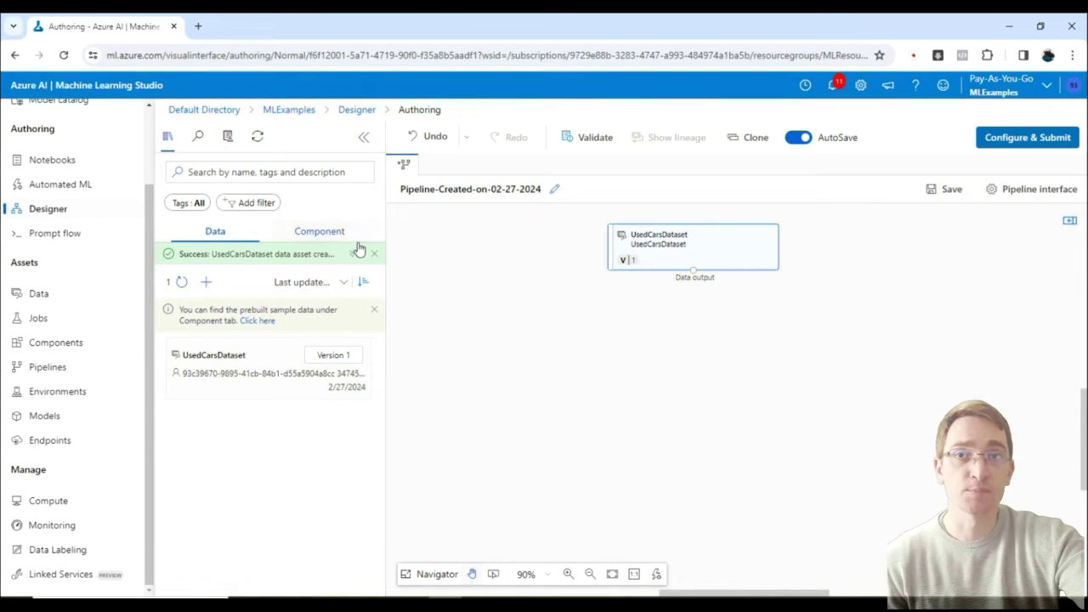
{"action": "left_click", "coordinate": [331, 231]}
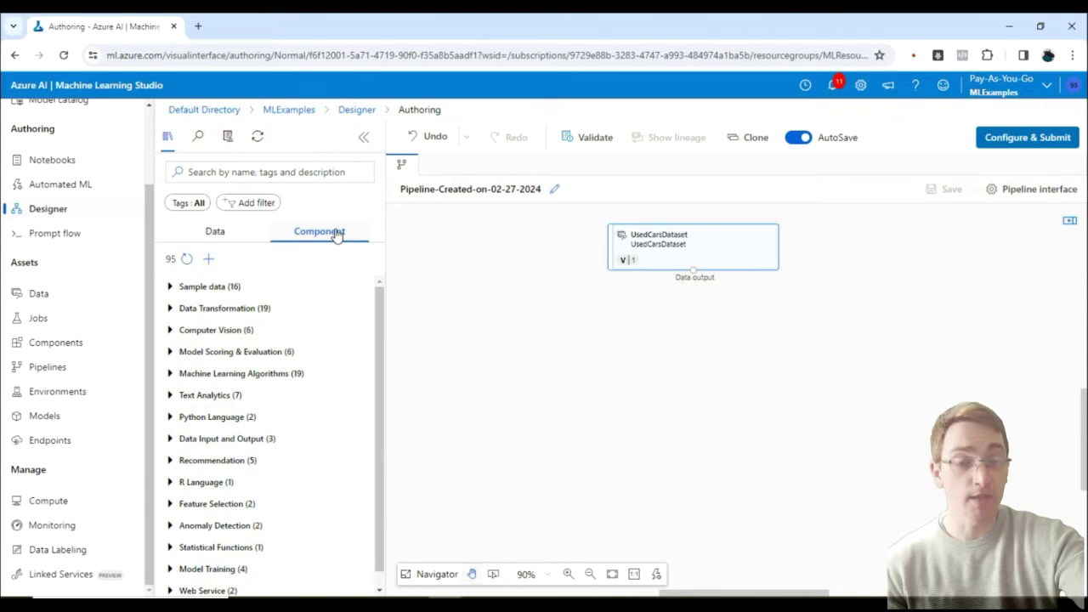
{"action": "left_click", "coordinate": [215, 173]}
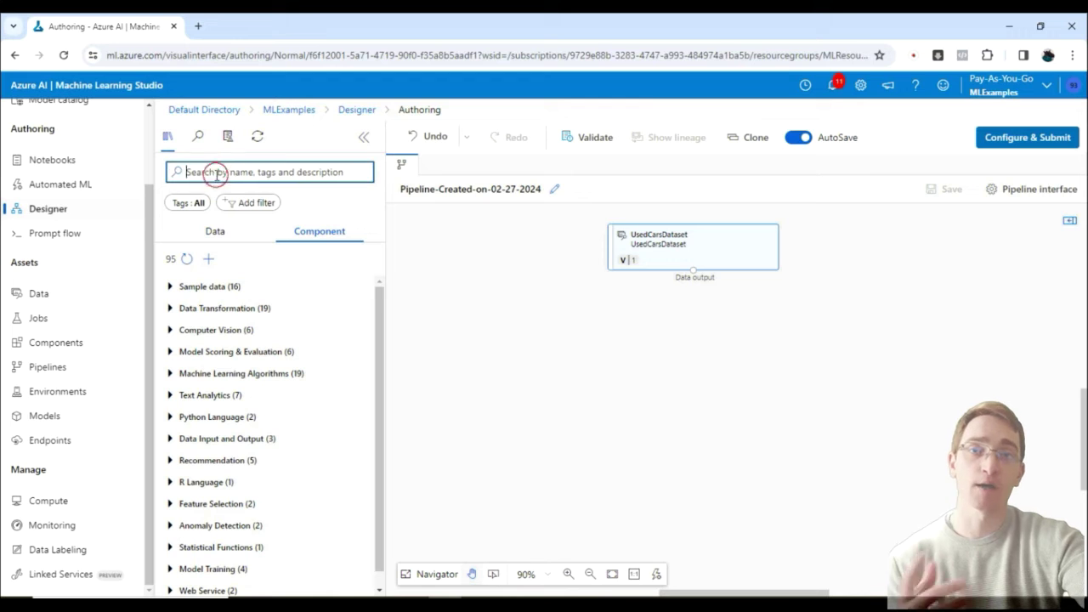
{"action": "type", "text": "split data"}
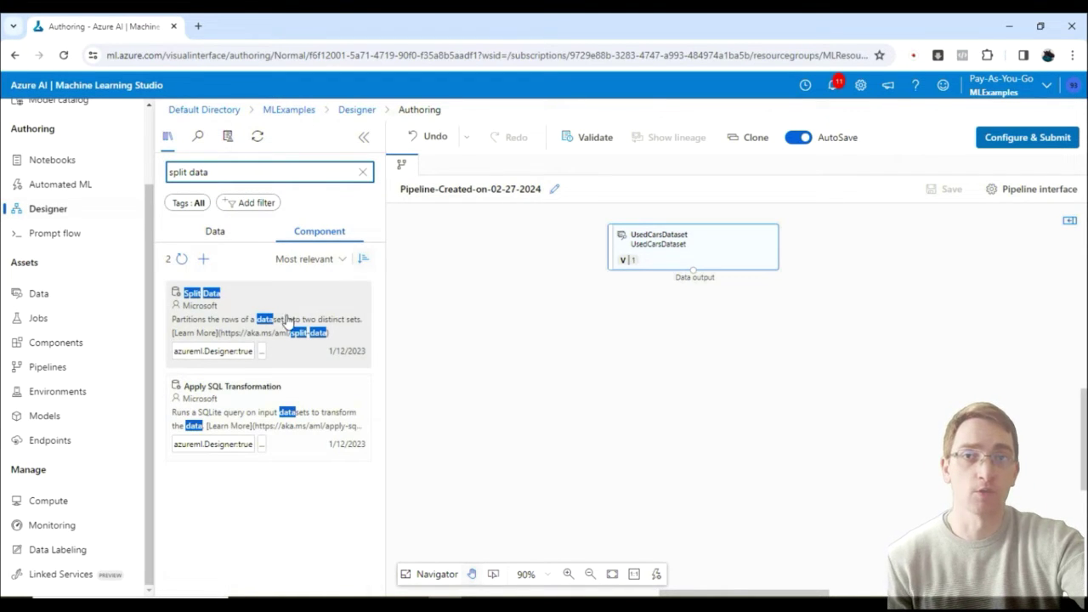
{"action": "left_click_drag", "start_coordinate": [238, 294], "coordinate": [675, 333]}
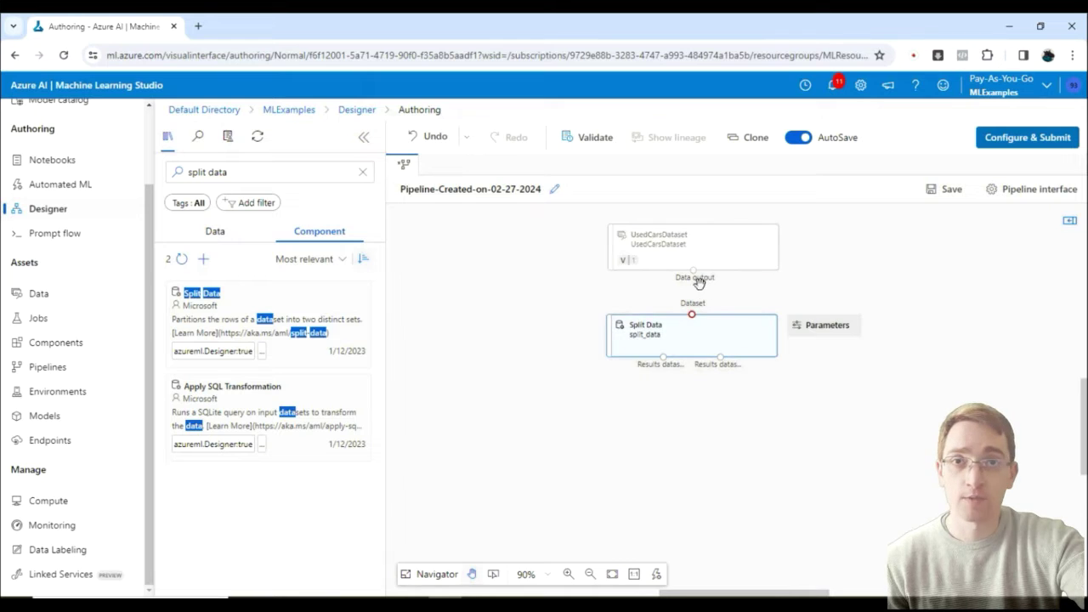
{"action": "left_click_drag", "start_coordinate": [693, 271], "coordinate": [695, 317]}
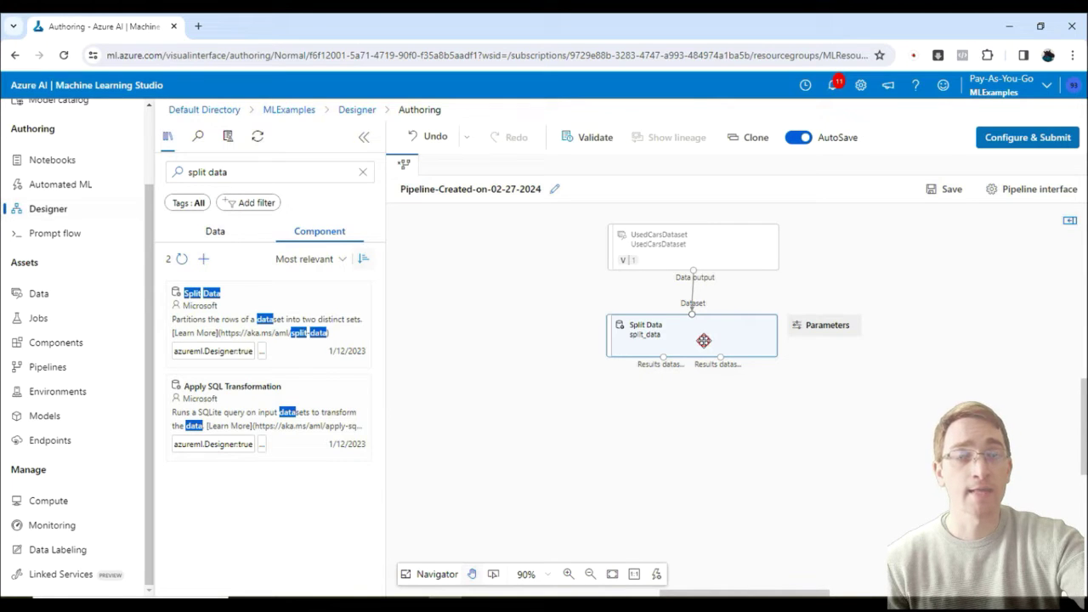
- Set Split Data's fraction of rows in the first output dataset to 0.7 and shift the component slightly to the right
{"action": "left_click", "coordinate": [1069, 222]}
{"action": "left_click", "coordinate": [698, 318]}
{"action": "key", "text": "BackSpace"}
{"action": "type", "text": "7"}
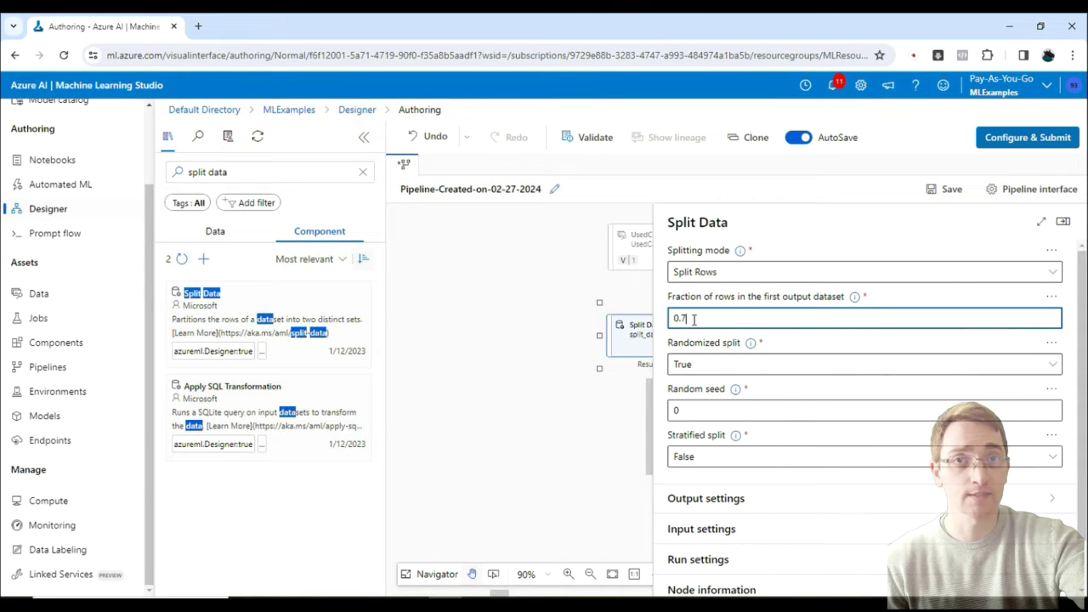
{"action": "left_click", "coordinate": [1063, 221]}
{"action": "left_click_drag", "start_coordinate": [744, 335], "coordinate": [810, 349]}
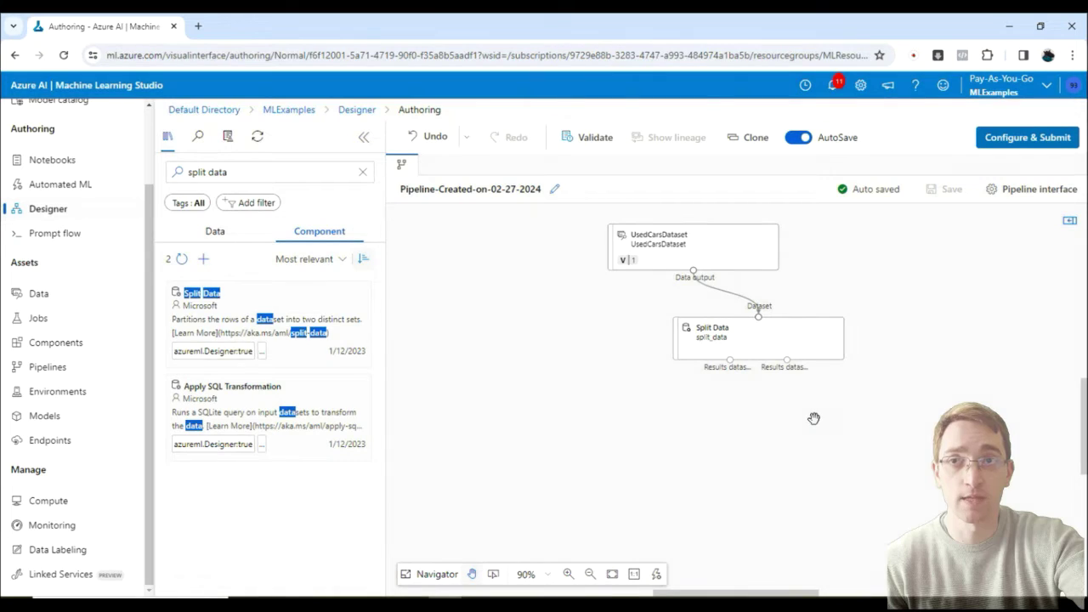
- Add a Train Model component below Split Data and connect Split Data's first output to its Dataset input
{"action": "left_click", "coordinate": [255, 172]}
{"action": "key", "text": "ctrl+a"}
{"action": "type", "text": "train"}
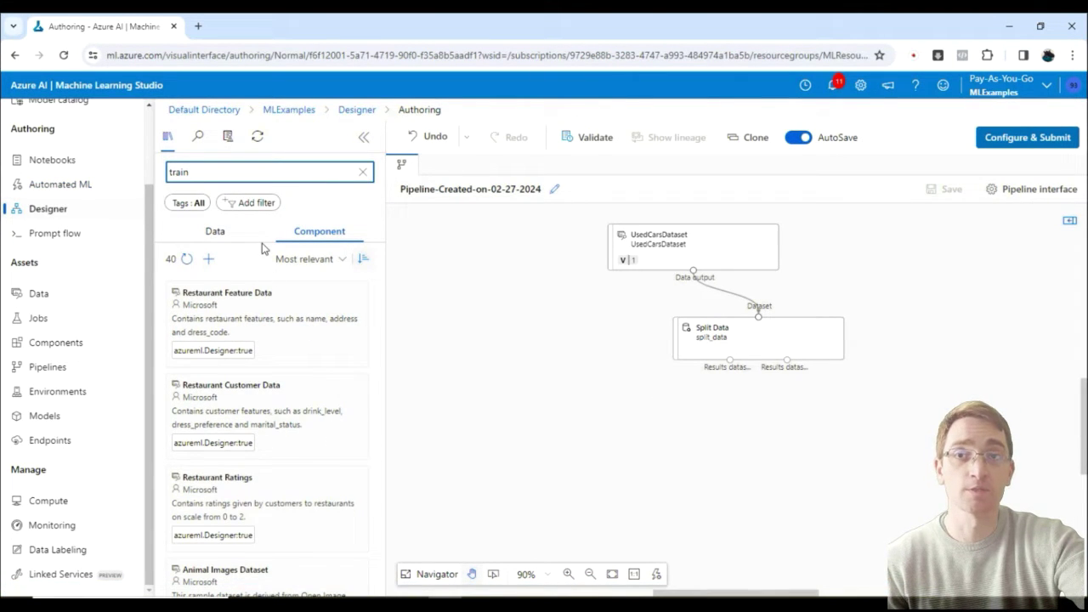
{"action": "type", "text": " model"}
{"action": "left_click_drag", "start_coordinate": [243, 308], "coordinate": [752, 415]}
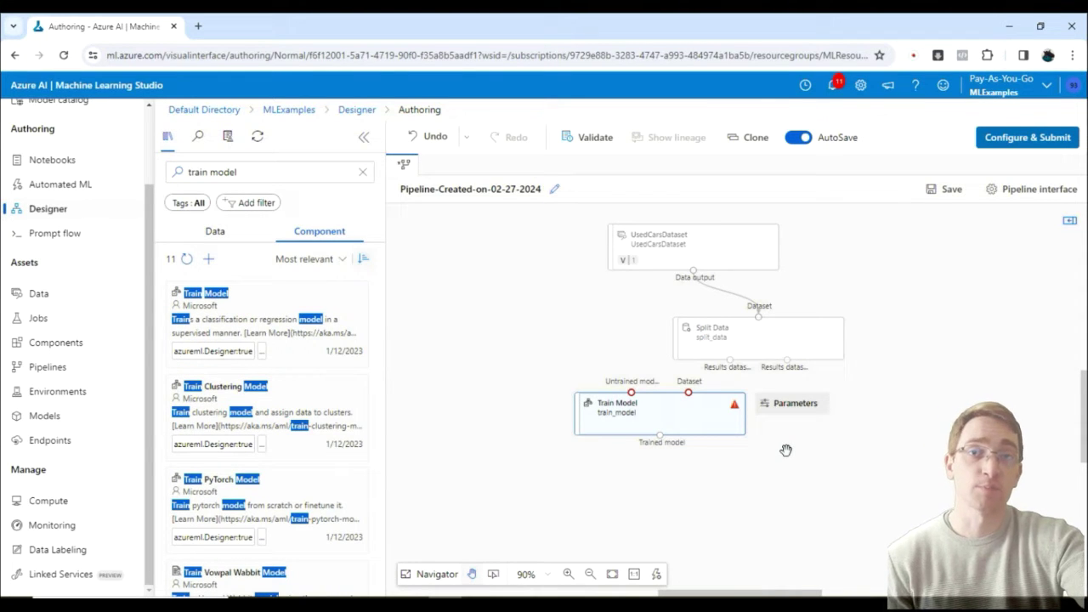
{"action": "left_click_drag", "start_coordinate": [729, 360], "coordinate": [688, 392]}
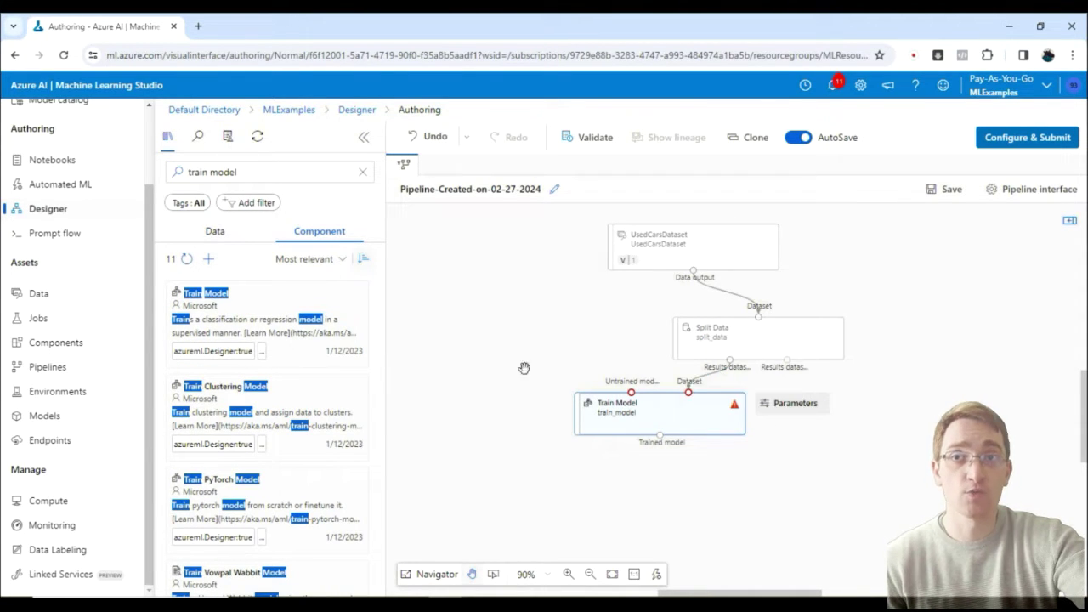
- Add a Linear Regression component beside Split Data and connect it to Train Model's untrained model input
{"action": "left_click", "coordinate": [241, 172]}
{"action": "left_click_drag", "start_coordinate": [241, 171], "coordinate": [146, 167]}
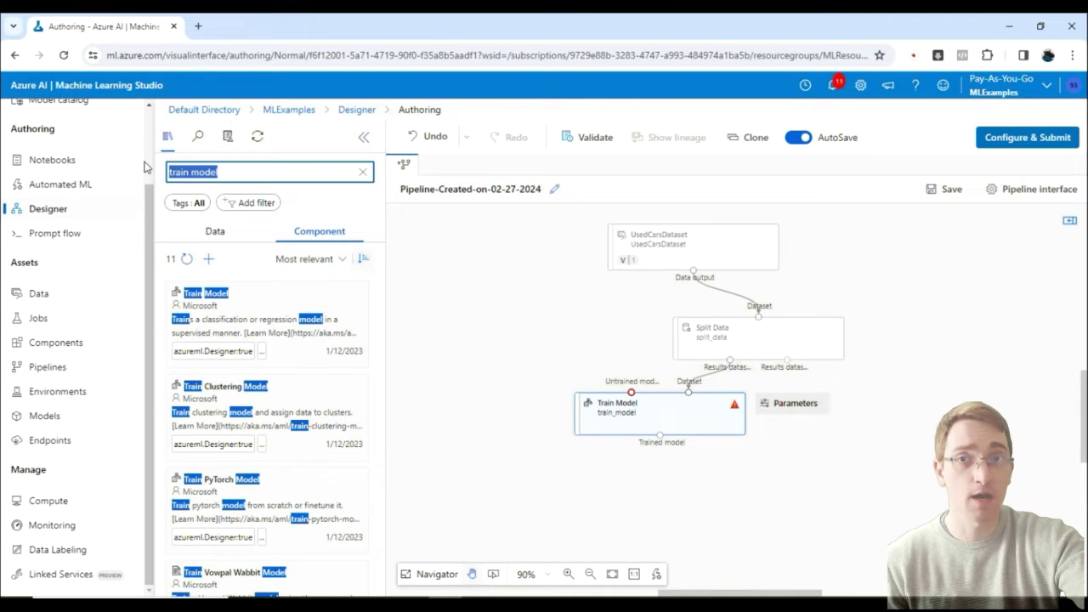
{"action": "type", "text": "Regress"}
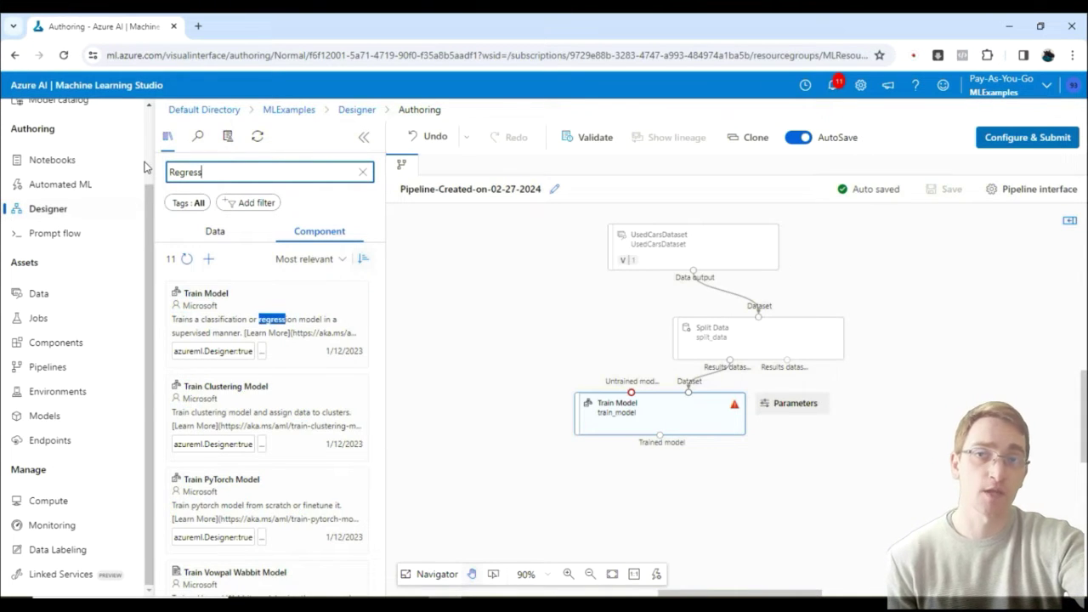
{"action": "left_click_drag", "start_coordinate": [189, 294], "coordinate": [631, 391]}
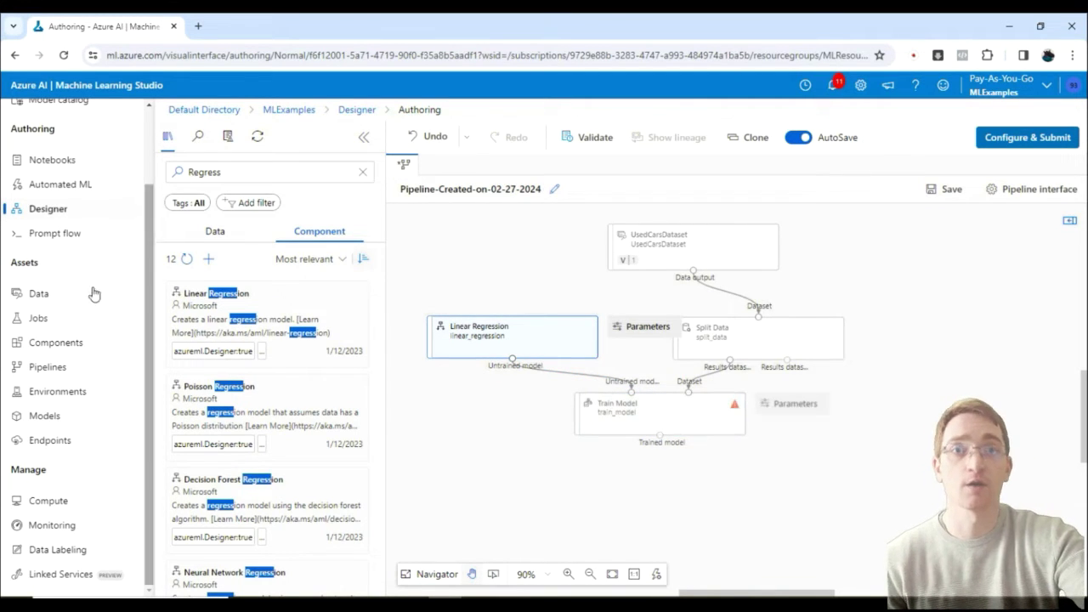
{"action": "double_click", "coordinate": [213, 172]}
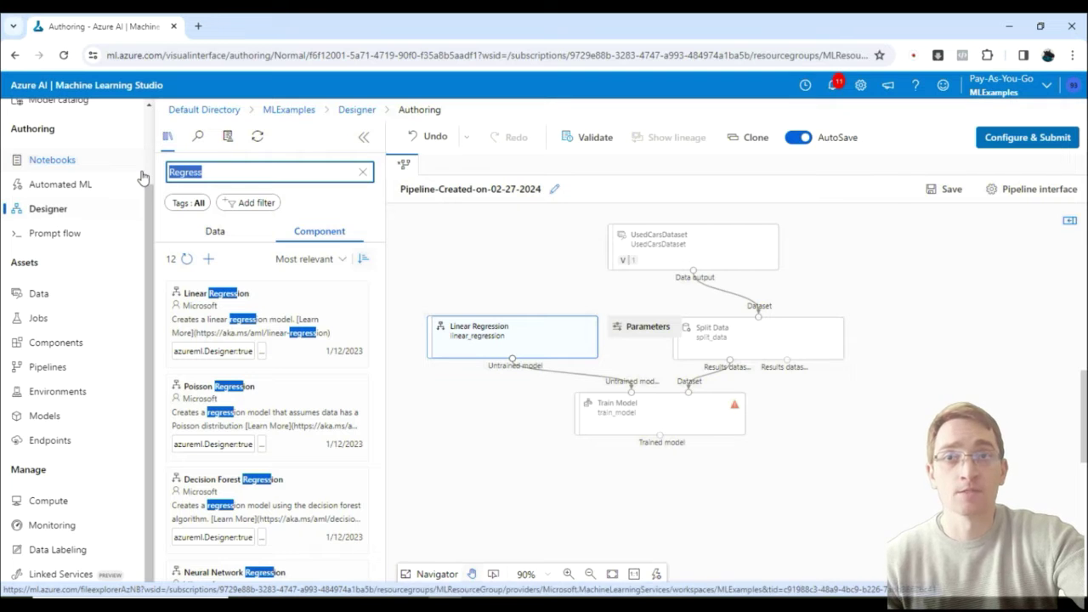
- Set the Train Model component's label column to the column name price
{"action": "left_click", "coordinate": [619, 413]}
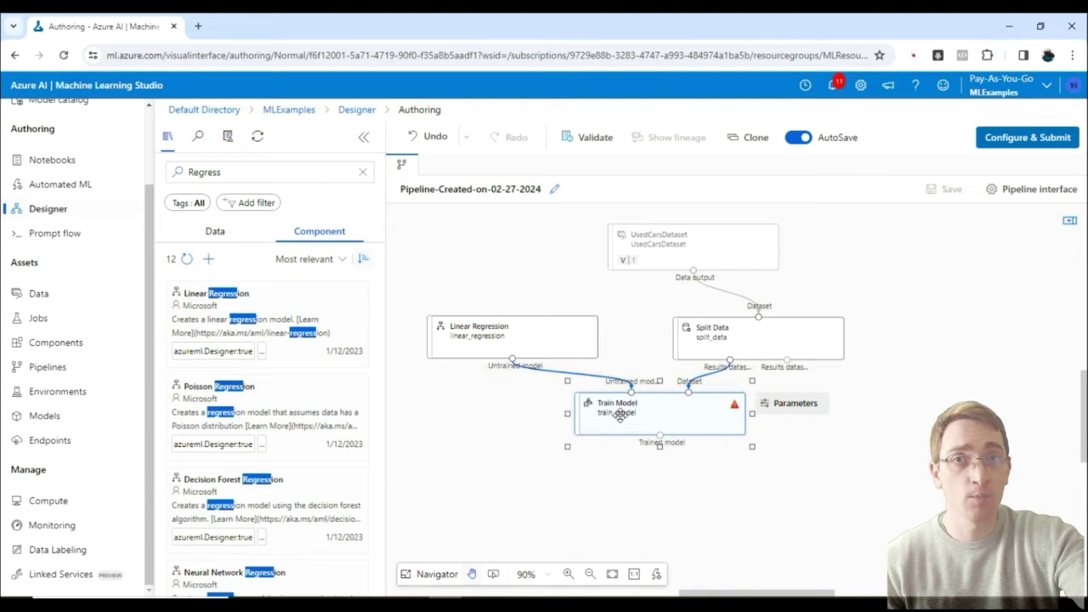
{"action": "double_click", "coordinate": [619, 413]}
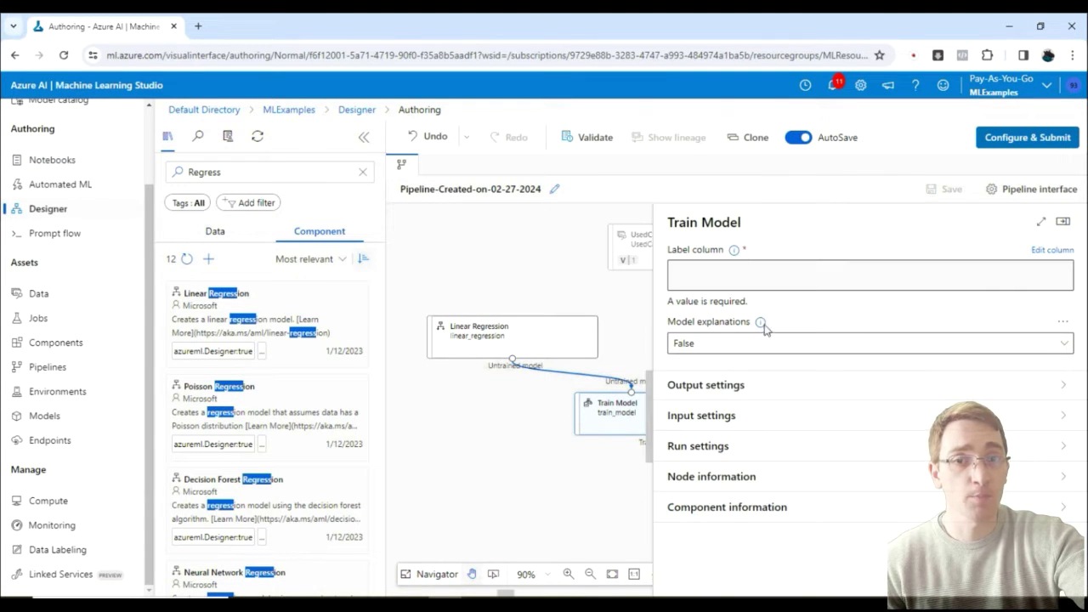
{"action": "left_click", "coordinate": [1048, 250]}
{"action": "left_click", "coordinate": [686, 250]}
{"action": "type", "text": "price"}
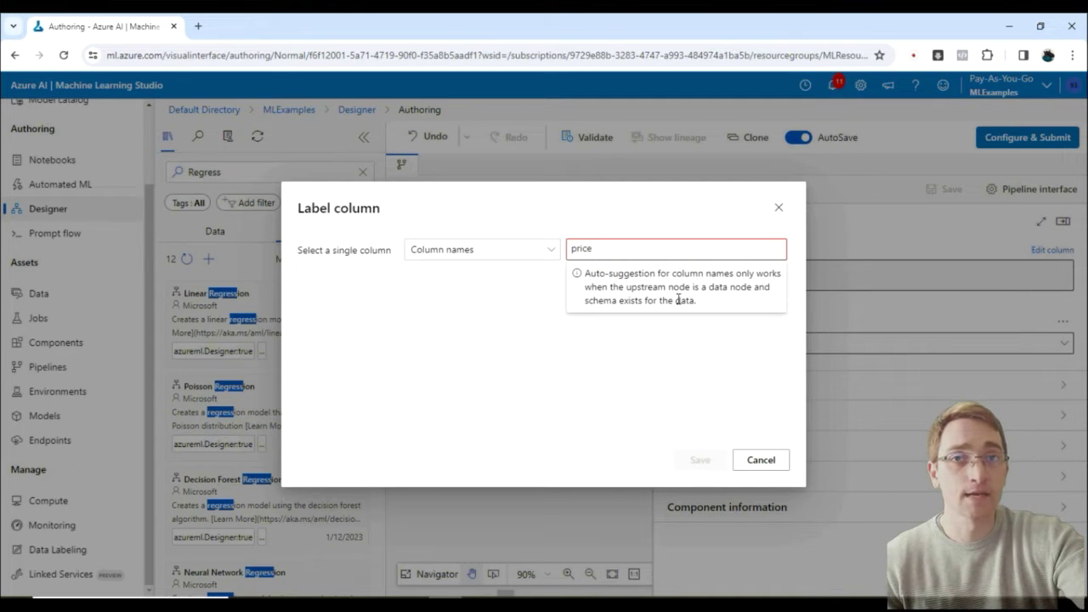
{"action": "key", "text": "Return"}
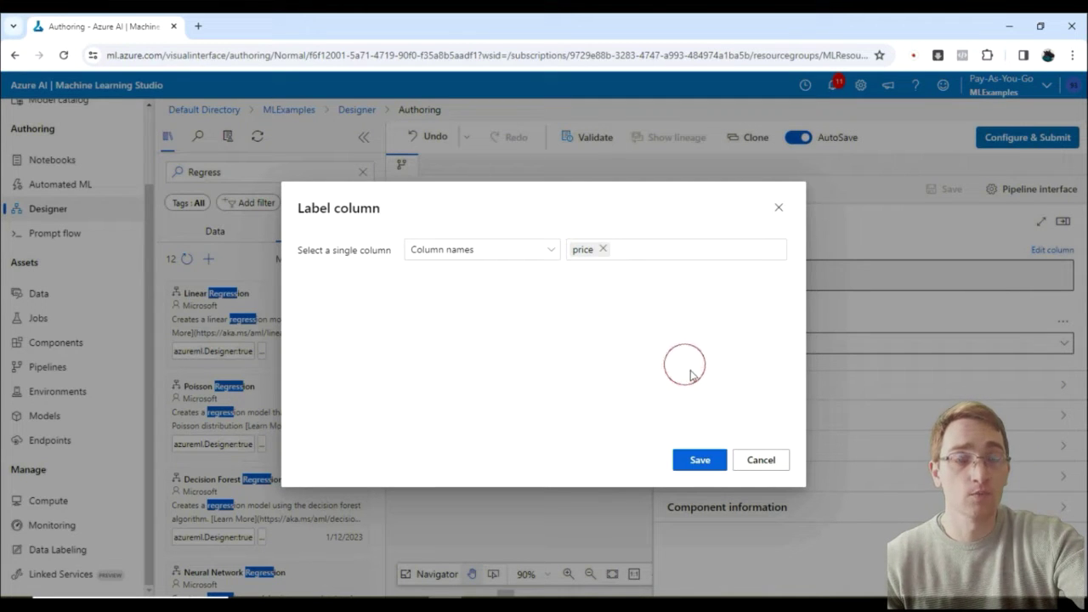
{"action": "left_click", "coordinate": [699, 460]}
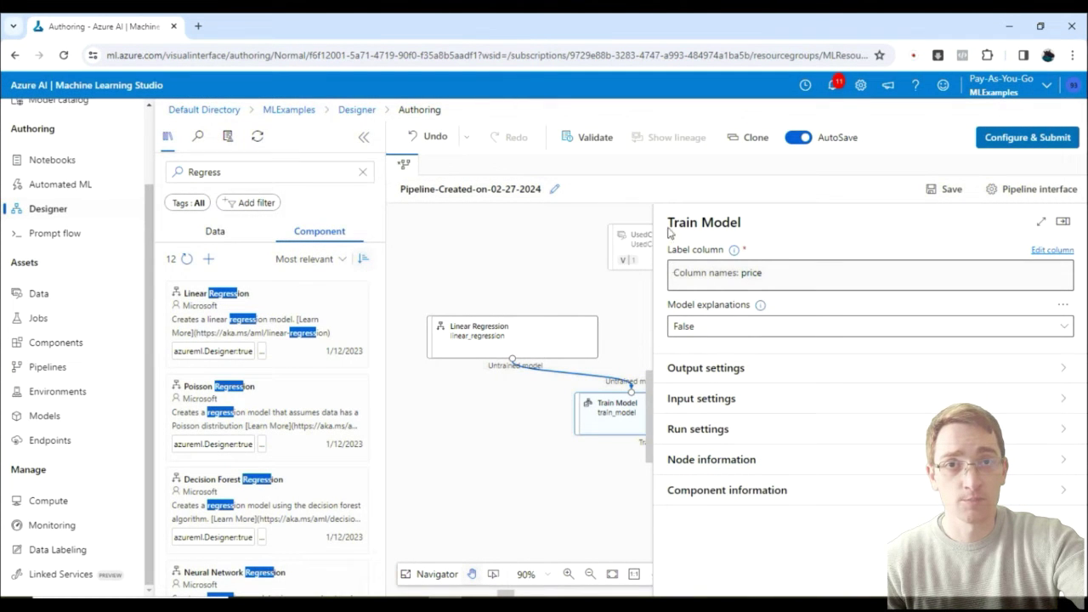
{"action": "left_click", "coordinate": [1062, 222]}
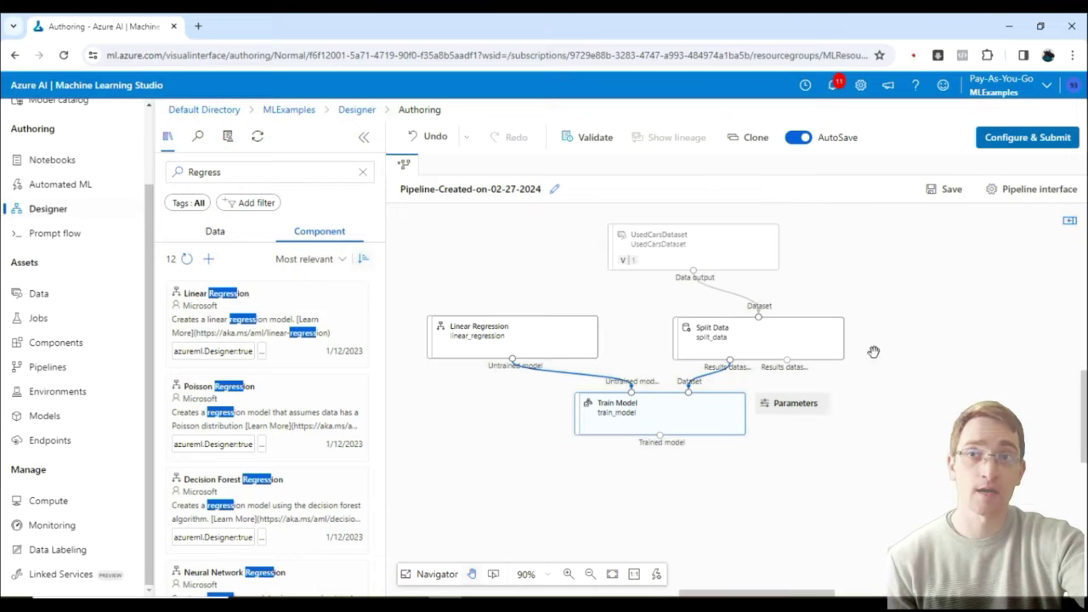
- Add a Score Model component below Train Model, fed by the trained model and Split Data's second output
{"action": "left_click_drag", "start_coordinate": [241, 175], "coordinate": [158, 178]}
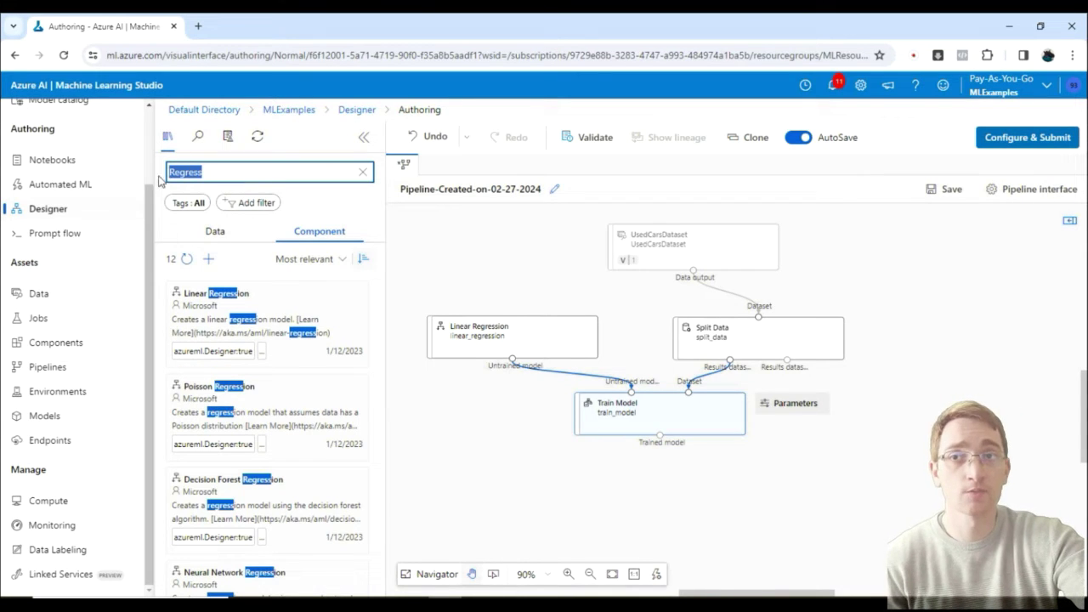
{"action": "type", "text": "Score model"}
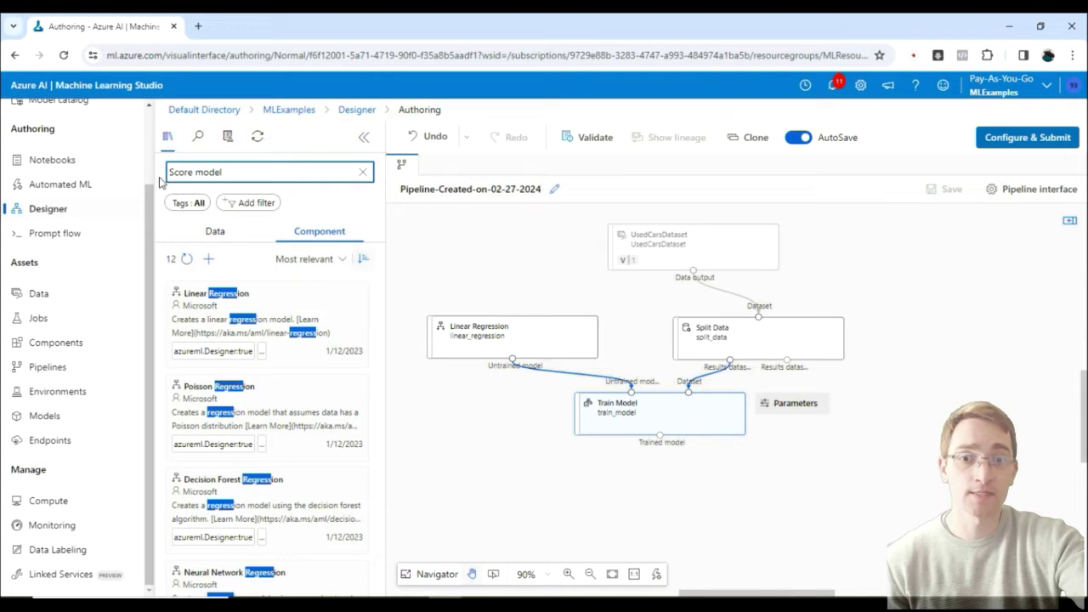
{"action": "left_click_drag", "start_coordinate": [354, 297], "coordinate": [723, 522]}
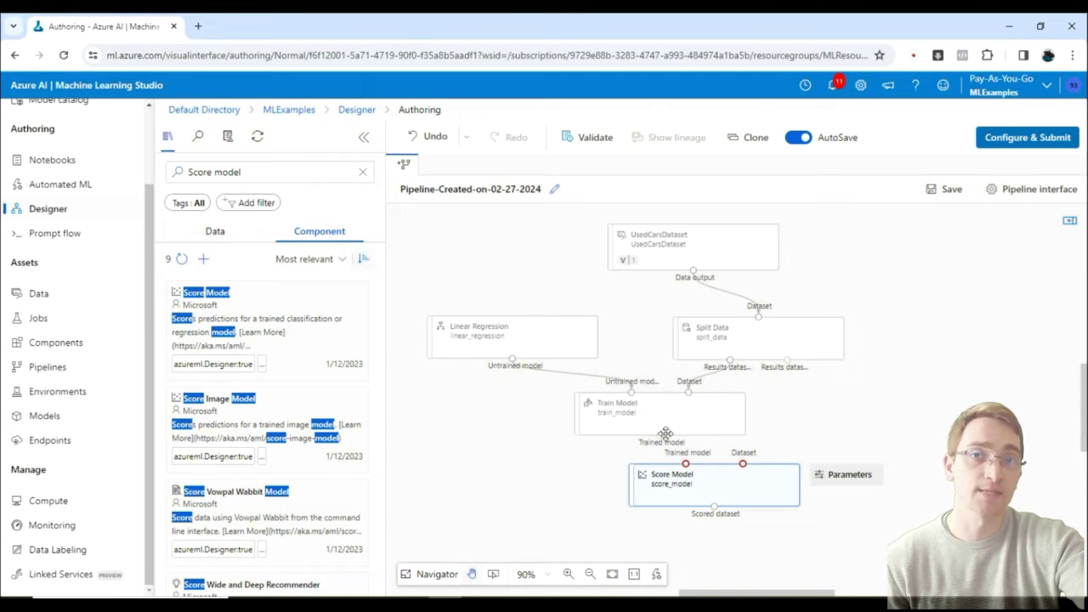
{"action": "left_click_drag", "start_coordinate": [660, 436], "coordinate": [687, 464]}
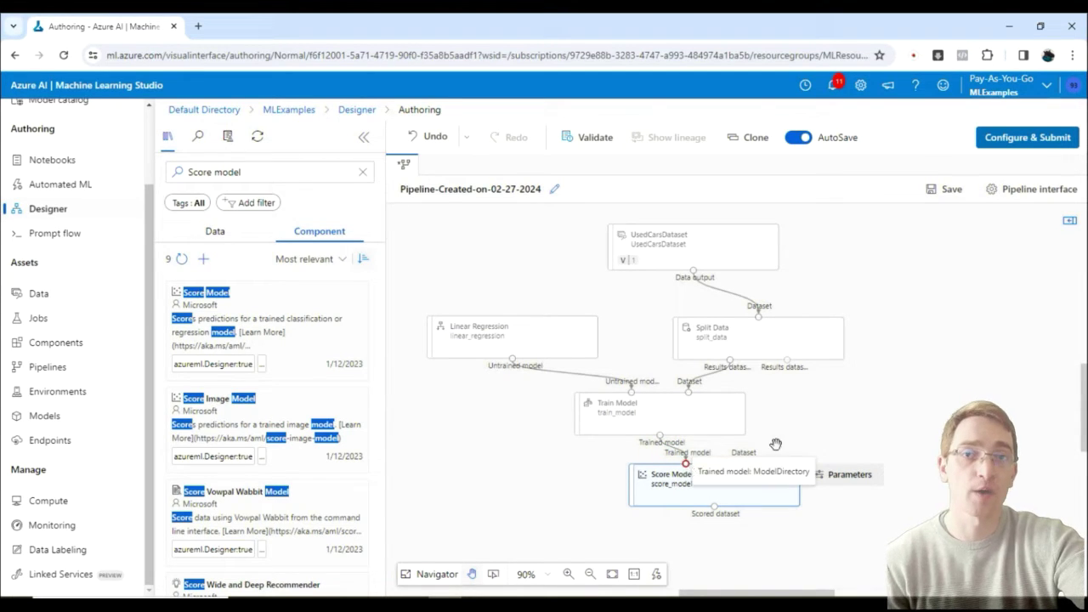
{"action": "left_click_drag", "start_coordinate": [787, 362], "coordinate": [743, 464]}
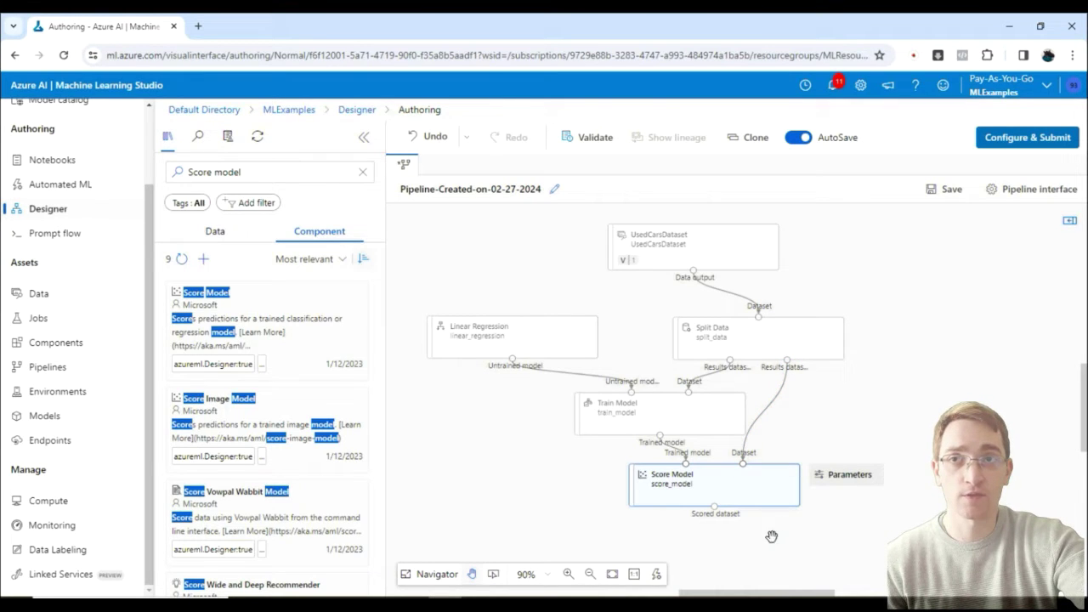
- Add an Evaluate Model component below and right of Score Model, connecting the scored dataset to its first input
{"action": "triple_click", "coordinate": [234, 170]}
{"action": "type", "text": "Eva"}
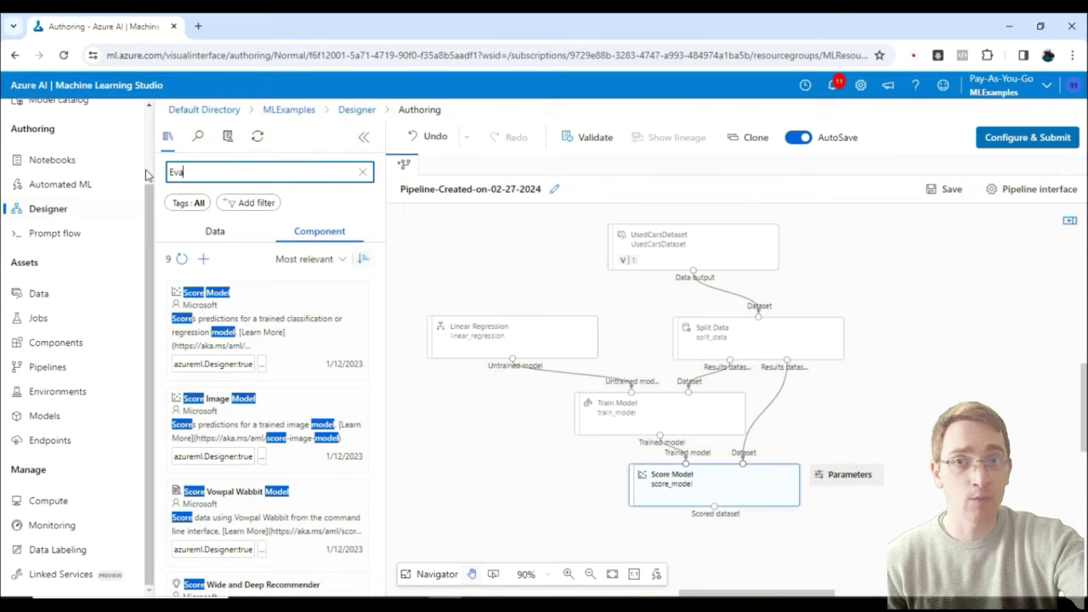
{"action": "type", "text": "luate mode"}
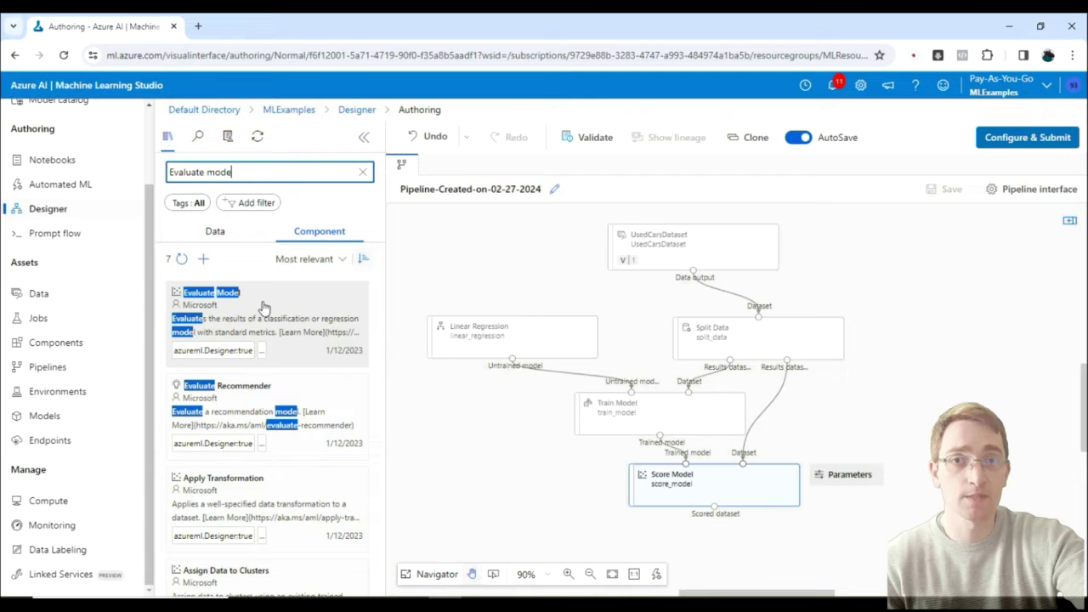
{"action": "left_click_drag", "start_coordinate": [264, 306], "coordinate": [718, 547]}
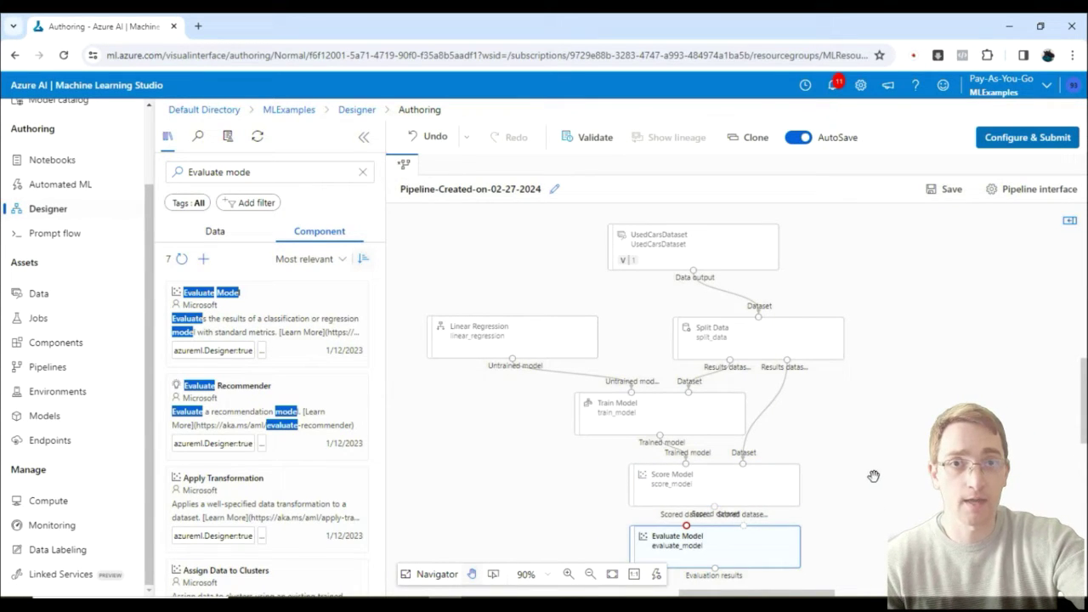
{"action": "left_click_drag", "start_coordinate": [729, 551], "coordinate": [859, 545]}
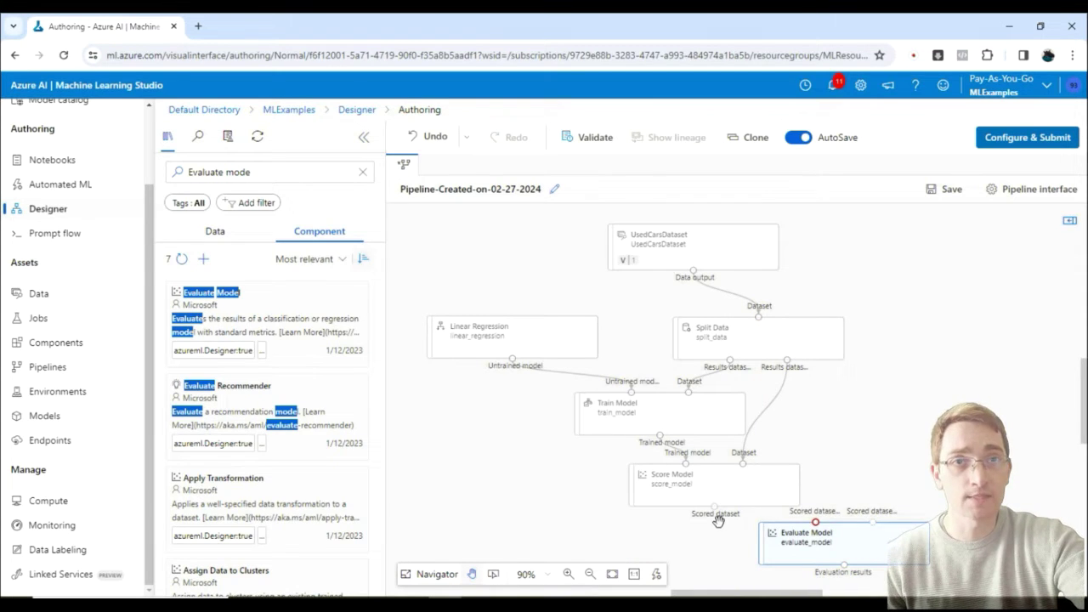
{"action": "left_click_drag", "start_coordinate": [714, 507], "coordinate": [816, 522]}
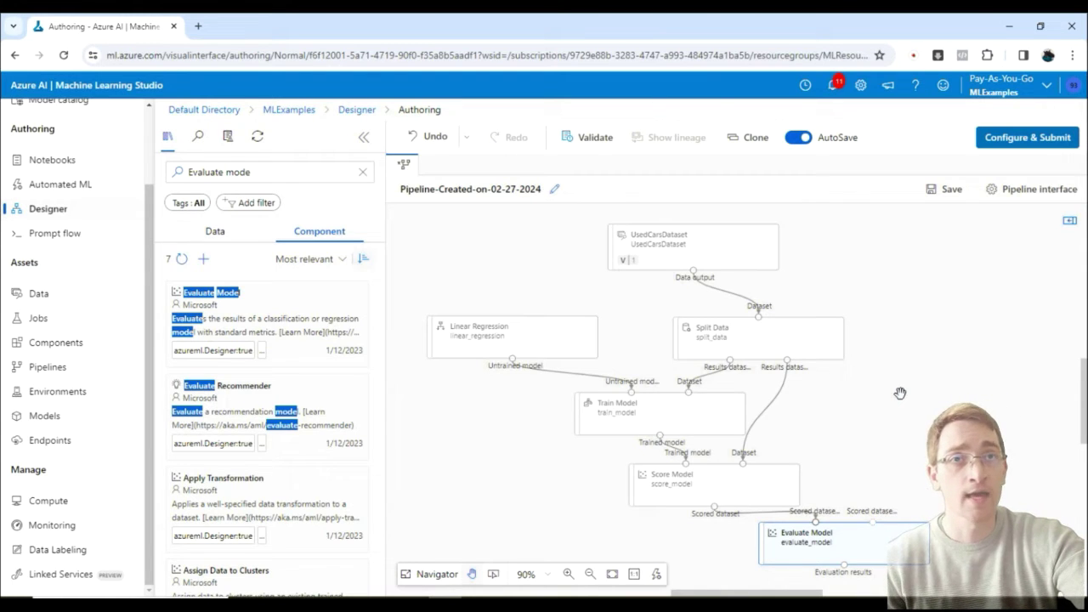
- Start configuring the pipeline job and assign it to a new experiment named MLExperiment008
{"action": "scroll", "coordinate": [901, 393], "scroll_direction": "down", "scroll_amount": 1}
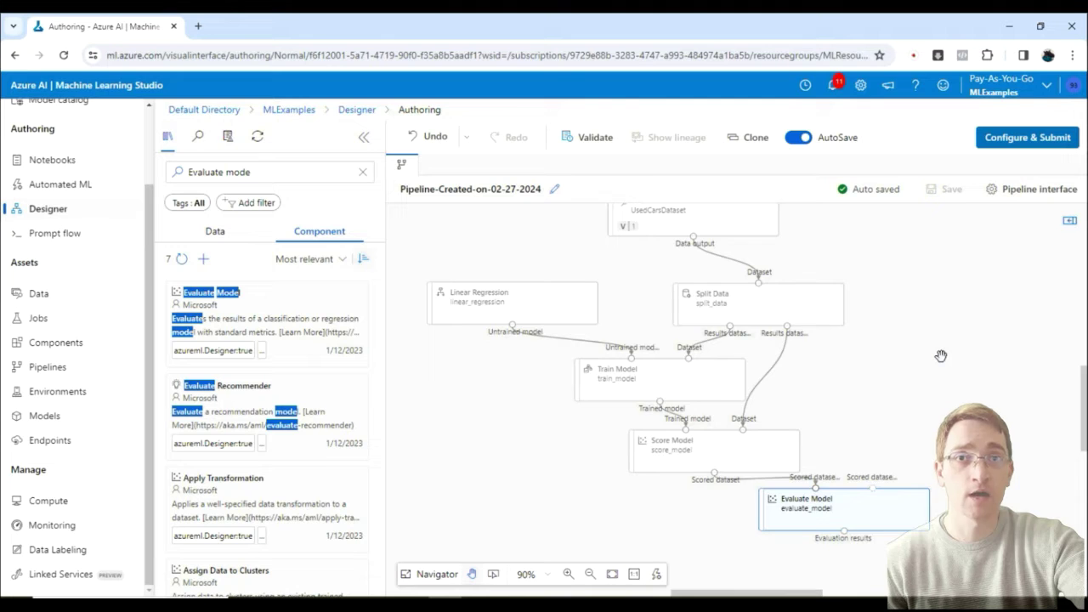
{"action": "scroll", "coordinate": [941, 355], "scroll_direction": "up", "scroll_amount": 1}
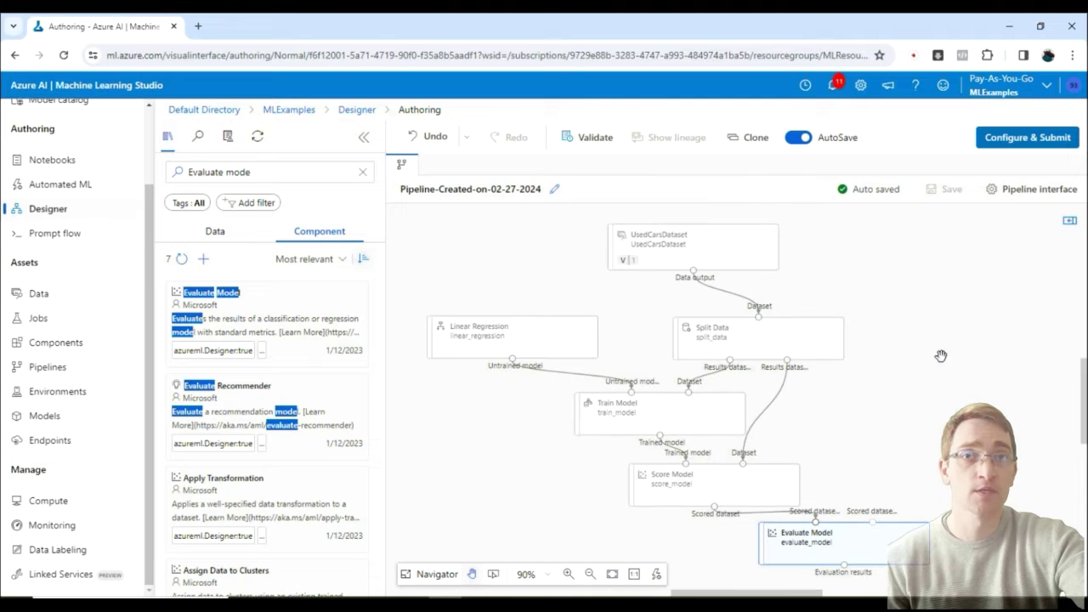
{"action": "left_click", "coordinate": [1028, 138]}
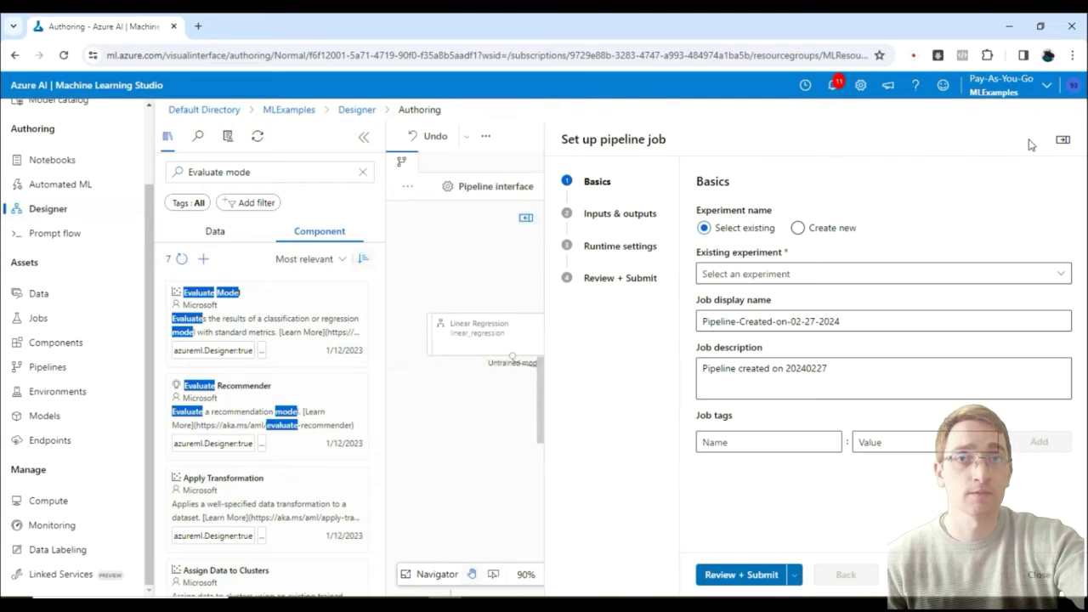
{"action": "left_click", "coordinate": [880, 273]}
{"action": "left_click", "coordinate": [804, 230]}
{"action": "left_click", "coordinate": [784, 273]}
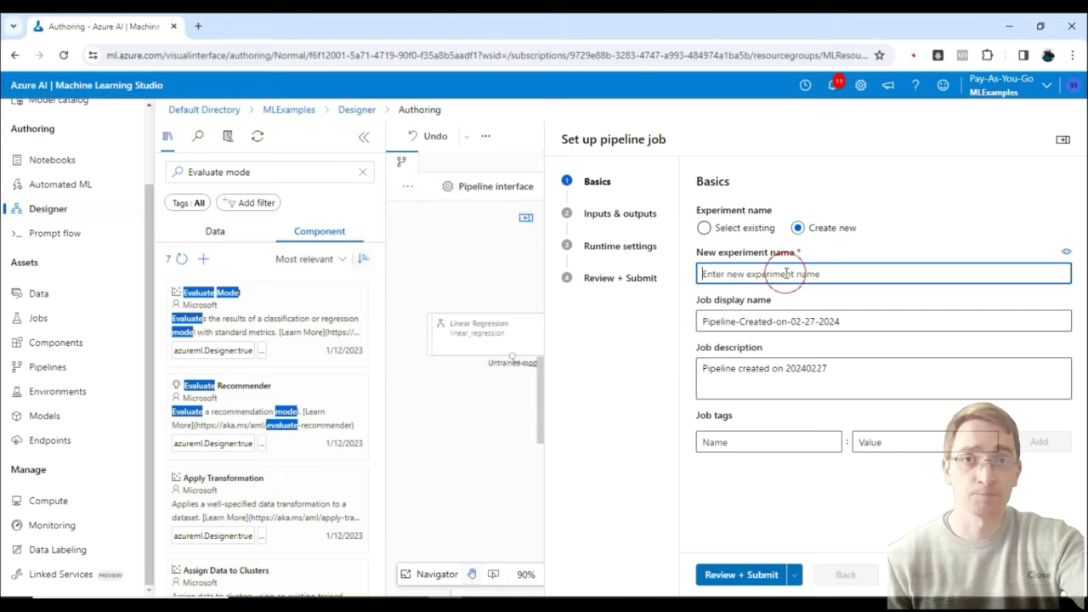
{"action": "type", "text": "MLExpe"}
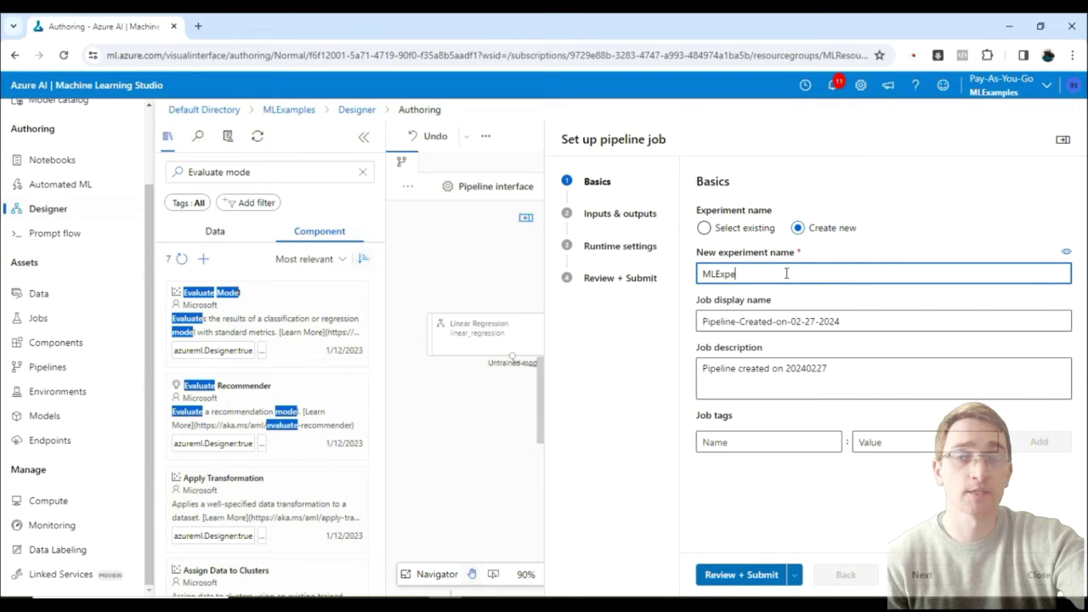
{"action": "type", "text": "riment008"}
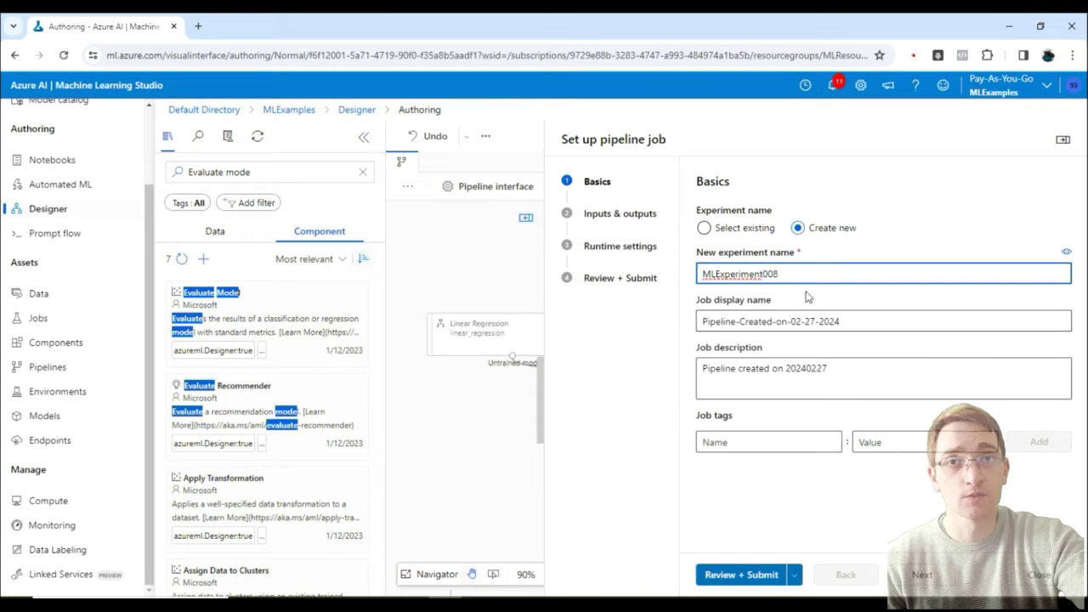
- Set the job's default compute to the compute instance computeinstance008 and submit the pipeline job
{"action": "left_click", "coordinate": [923, 574]}
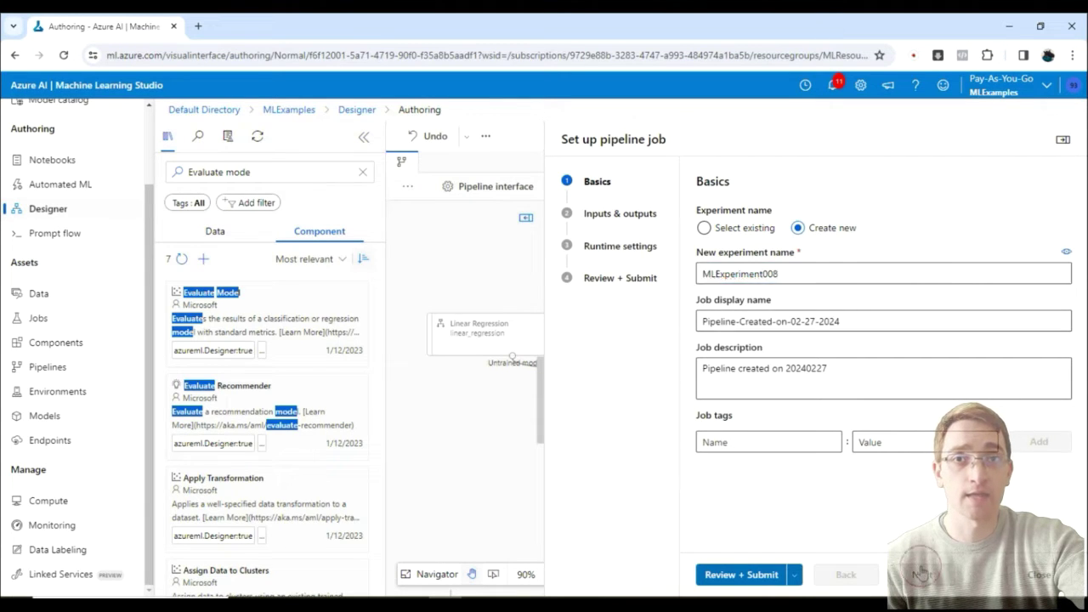
{"action": "left_click", "coordinate": [923, 573]}
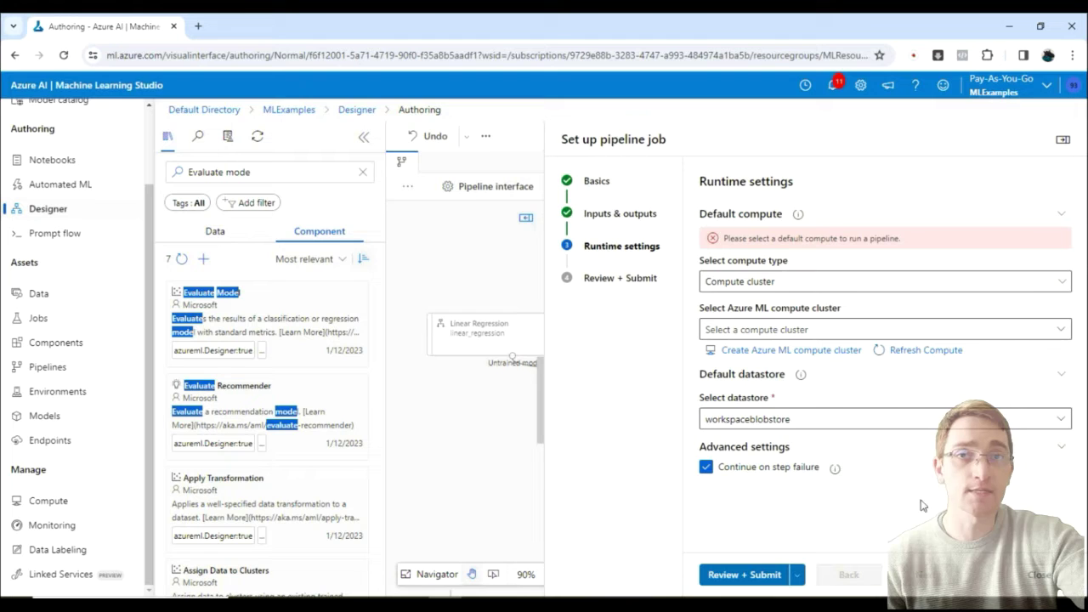
{"action": "left_click", "coordinate": [847, 291]}
{"action": "left_click", "coordinate": [802, 306]}
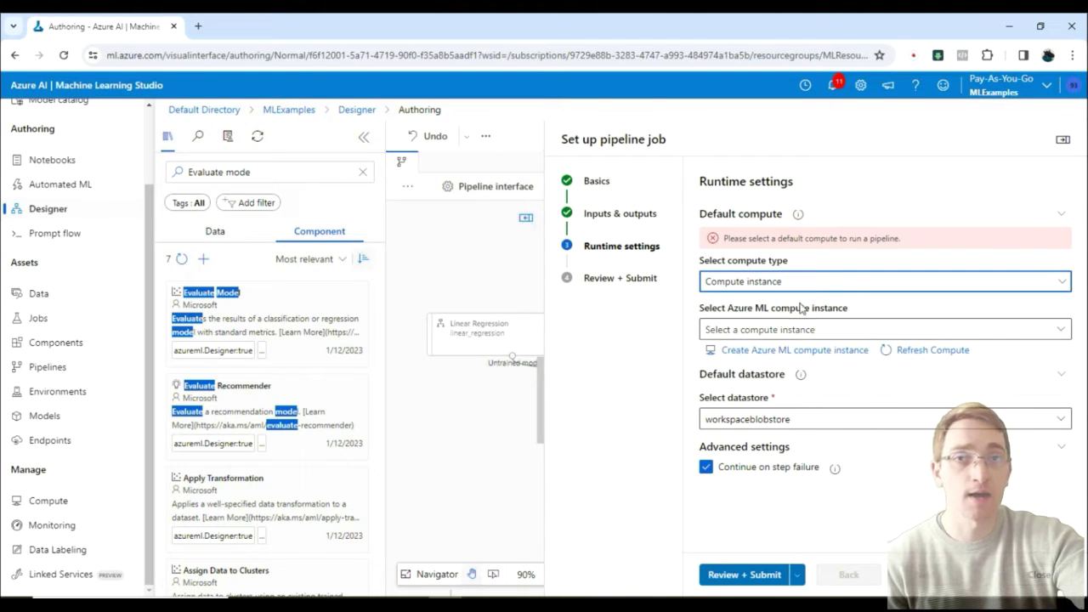
{"action": "left_click", "coordinate": [817, 329]}
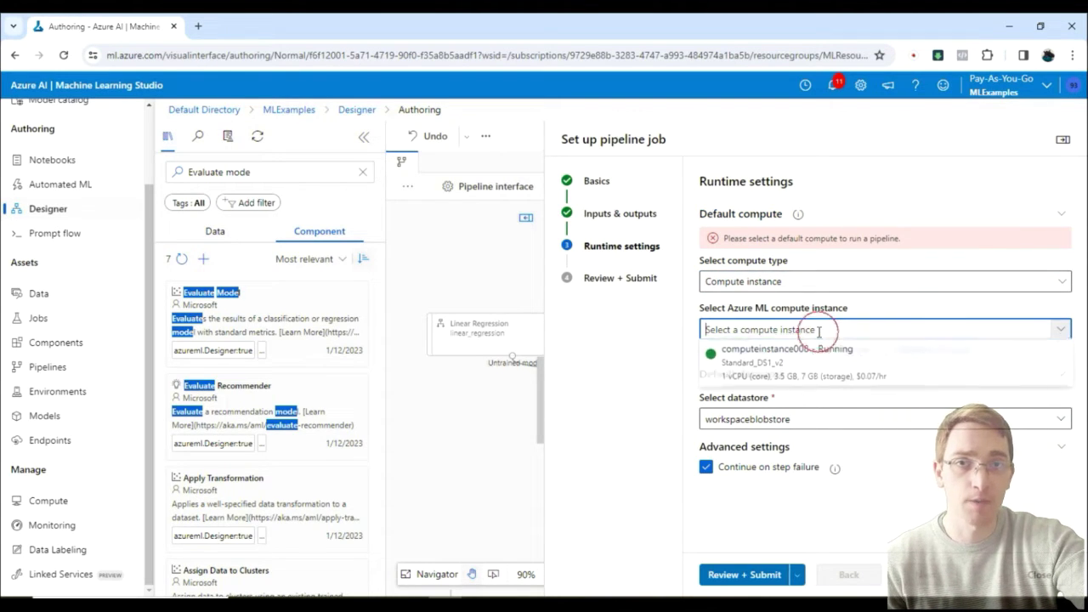
{"action": "left_click", "coordinate": [808, 361]}
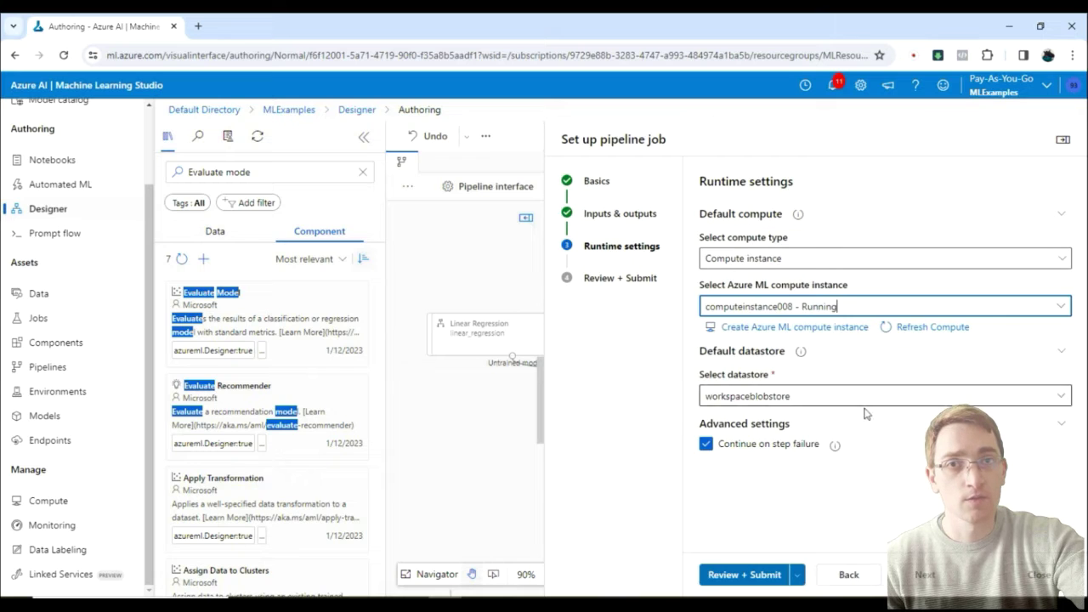
{"action": "left_click", "coordinate": [923, 574]}
{"action": "left_click", "coordinate": [747, 577]}
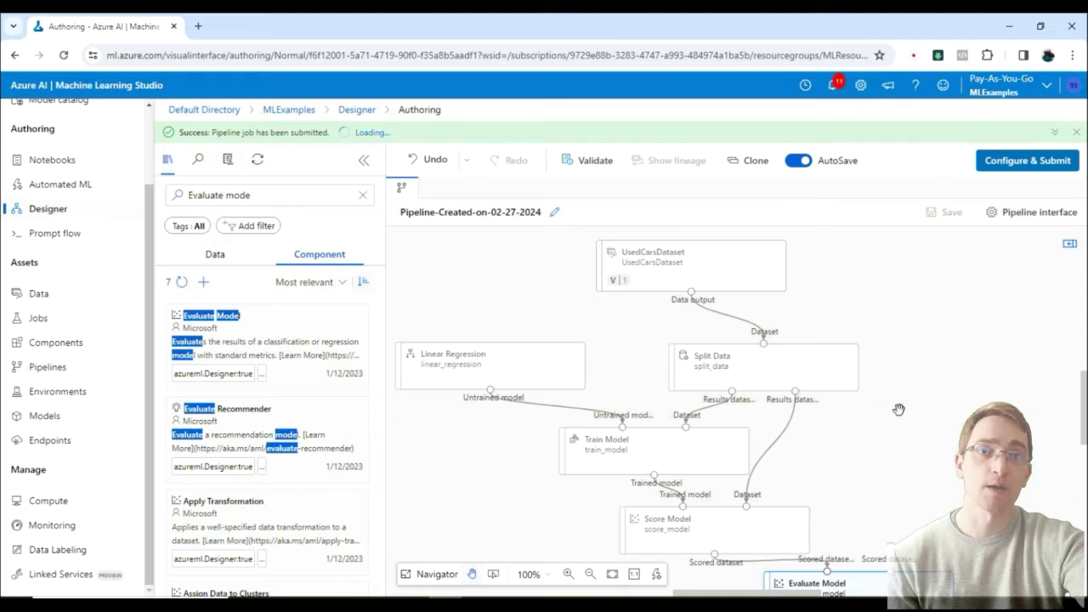
- Open the submitted job's details and examine the run status of the pipeline components
{"action": "scroll", "coordinate": [899, 409], "scroll_direction": "down", "scroll_amount": 1}
{"action": "scroll", "coordinate": [899, 409], "scroll_direction": "up", "scroll_amount": 1}
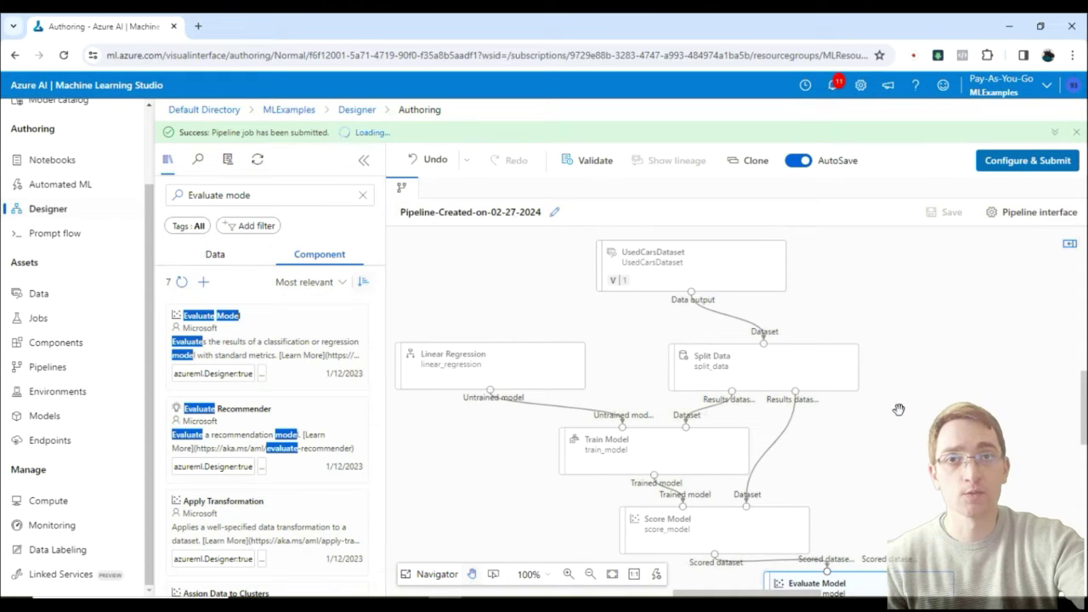
{"action": "scroll", "coordinate": [898, 410], "scroll_direction": "down", "scroll_amount": 1}
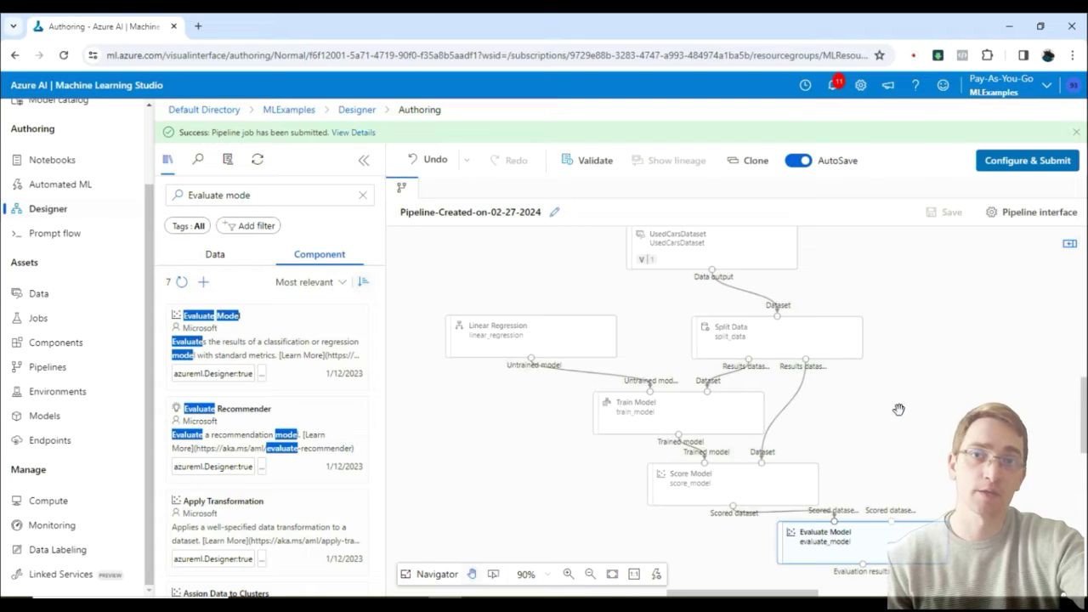
{"action": "left_click", "coordinate": [355, 133]}
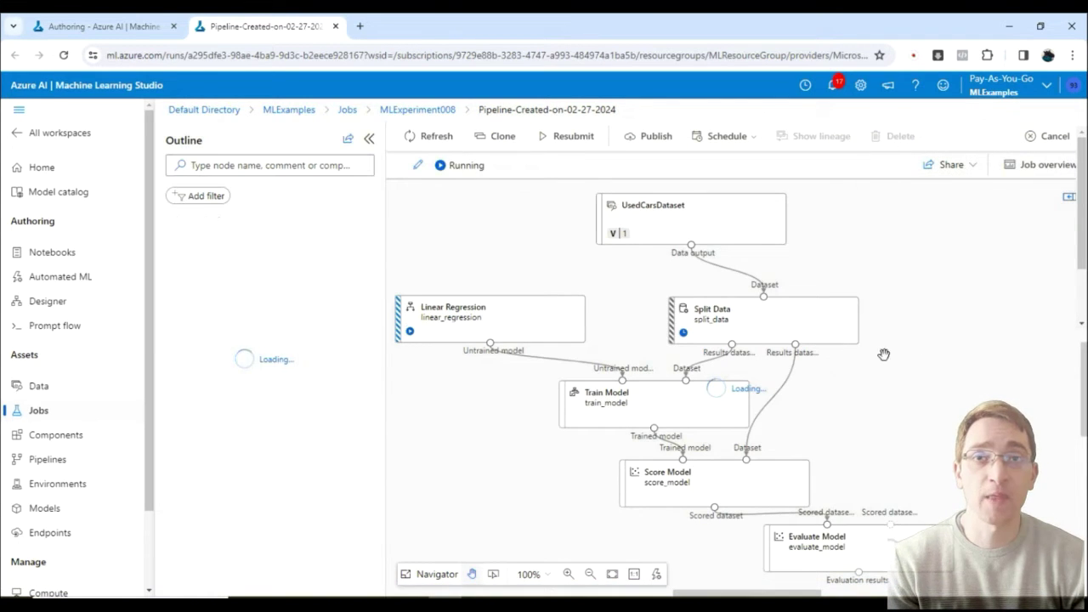
{"action": "left_click_drag", "start_coordinate": [924, 357], "coordinate": [921, 342]}
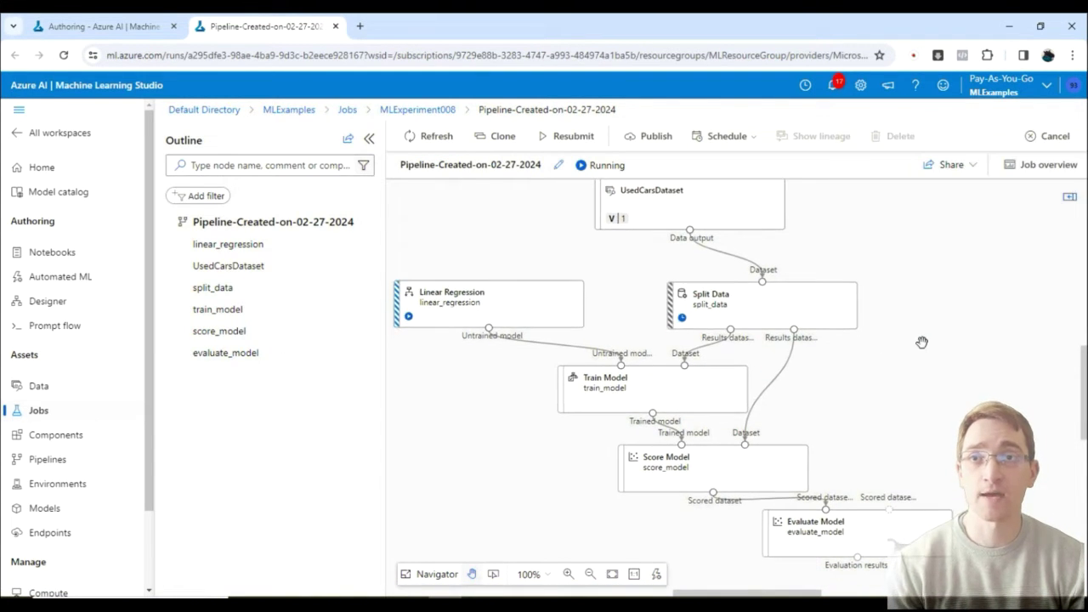
{"action": "scroll", "coordinate": [922, 352], "scroll_direction": "down", "scroll_amount": 1}
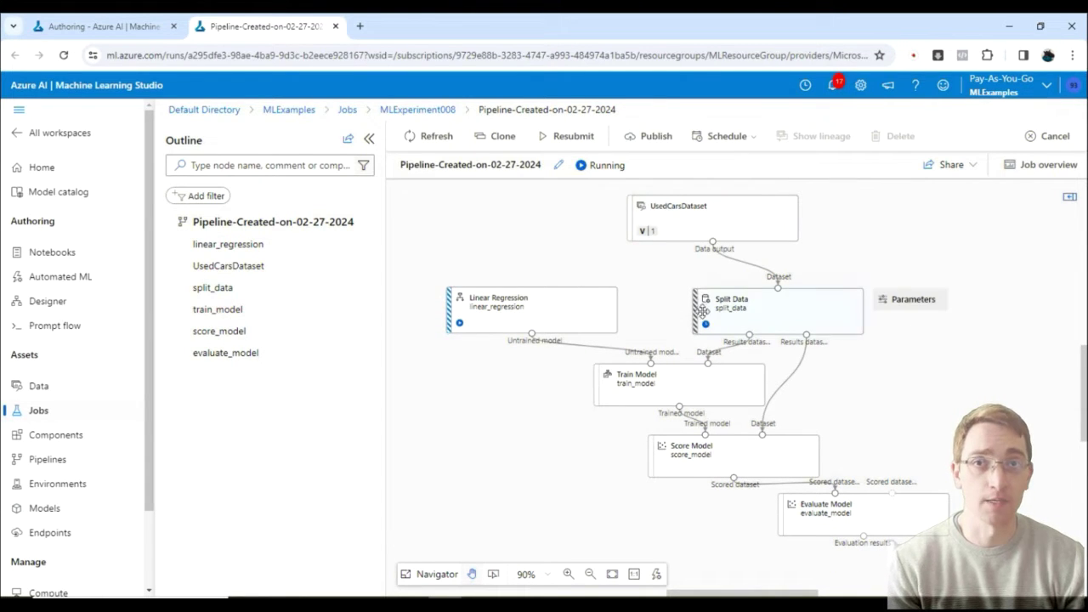
{"action": "mouse_move", "coordinate": [736, 307]}
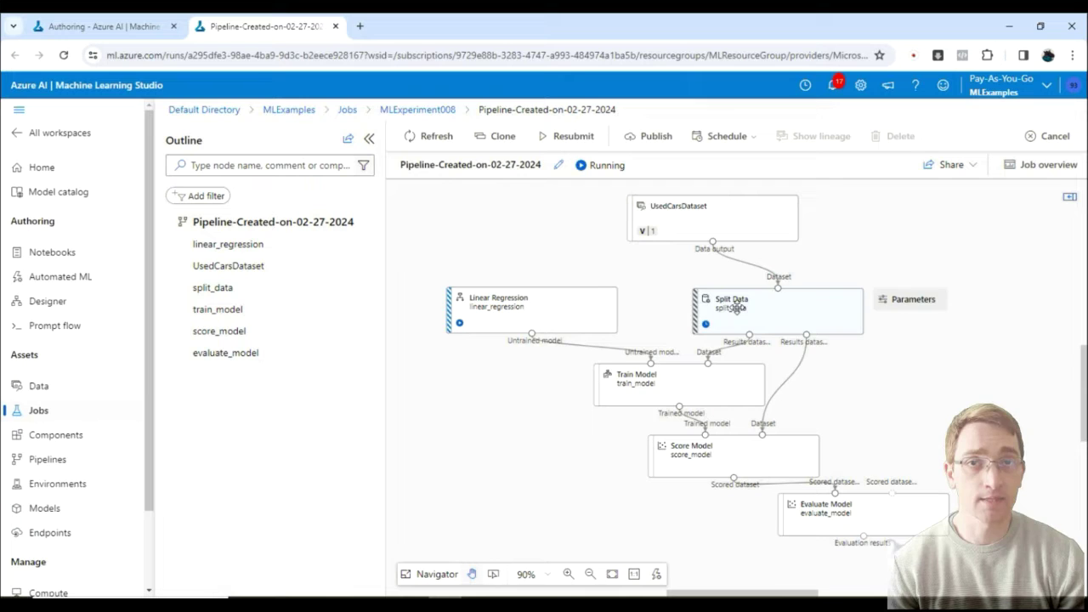
{"action": "mouse_move", "coordinate": [670, 377]}
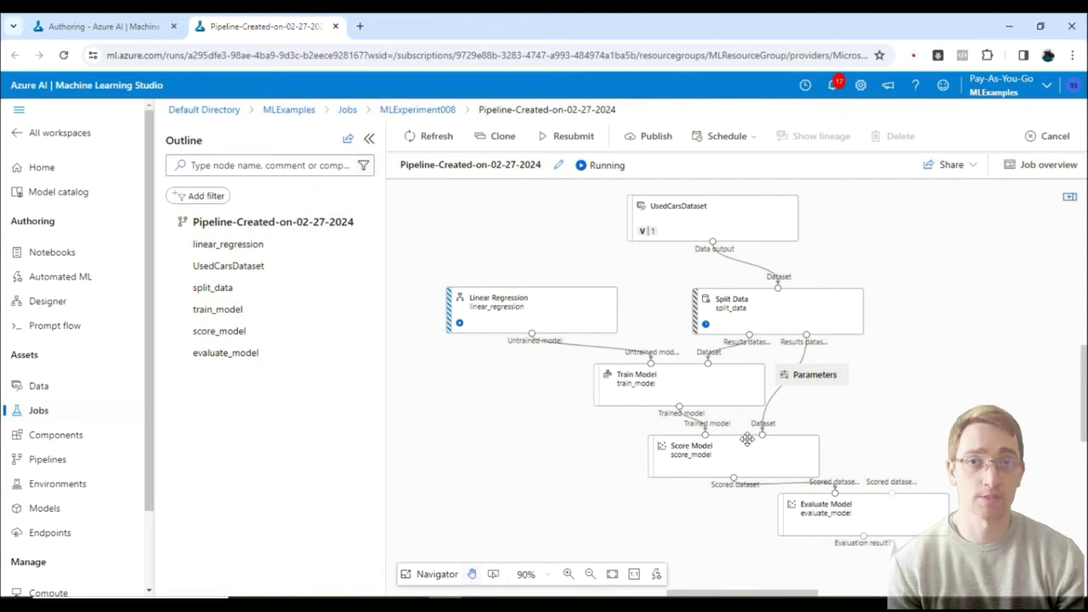
{"action": "mouse_move", "coordinate": [745, 445]}
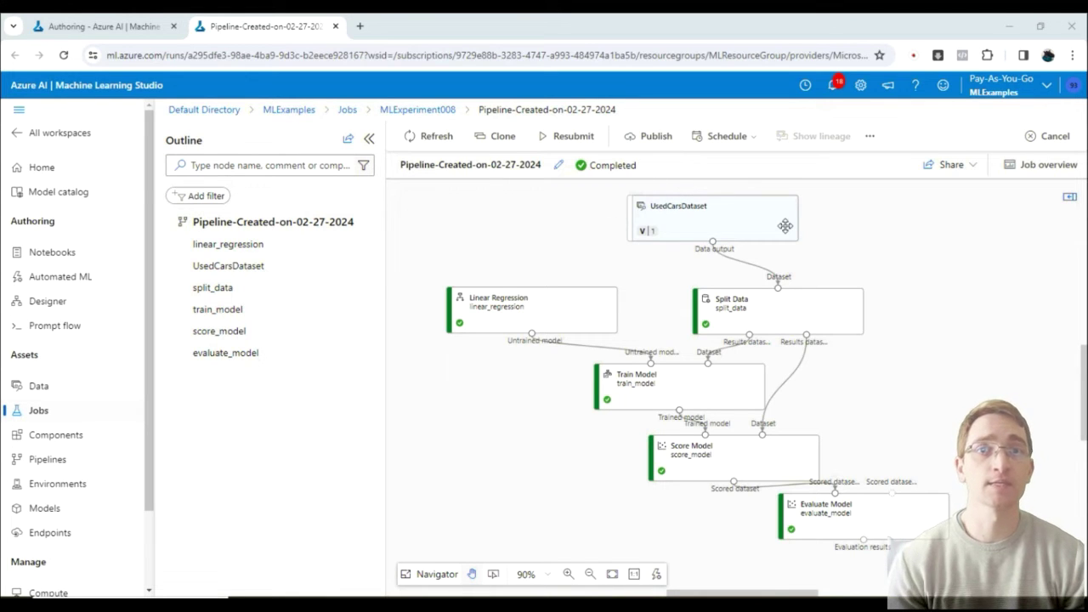
- Preview the Split Data component's Results dataset1 output, checking its rows and columns, and hide the preview
{"action": "left_click", "coordinate": [802, 307]}
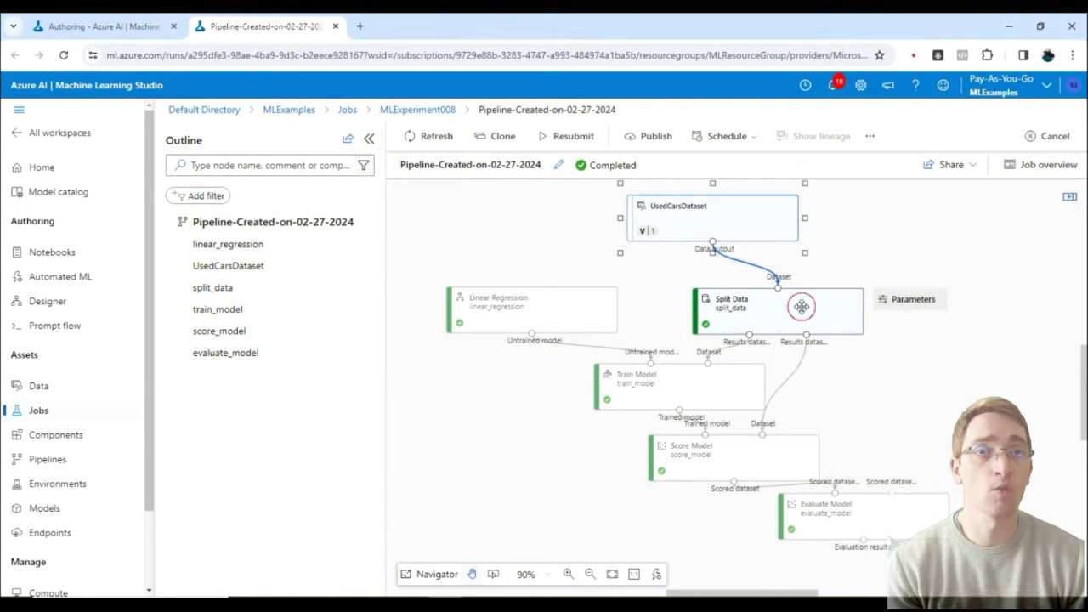
{"action": "right_click", "coordinate": [802, 307]}
{"action": "mouse_move", "coordinate": [760, 420]}
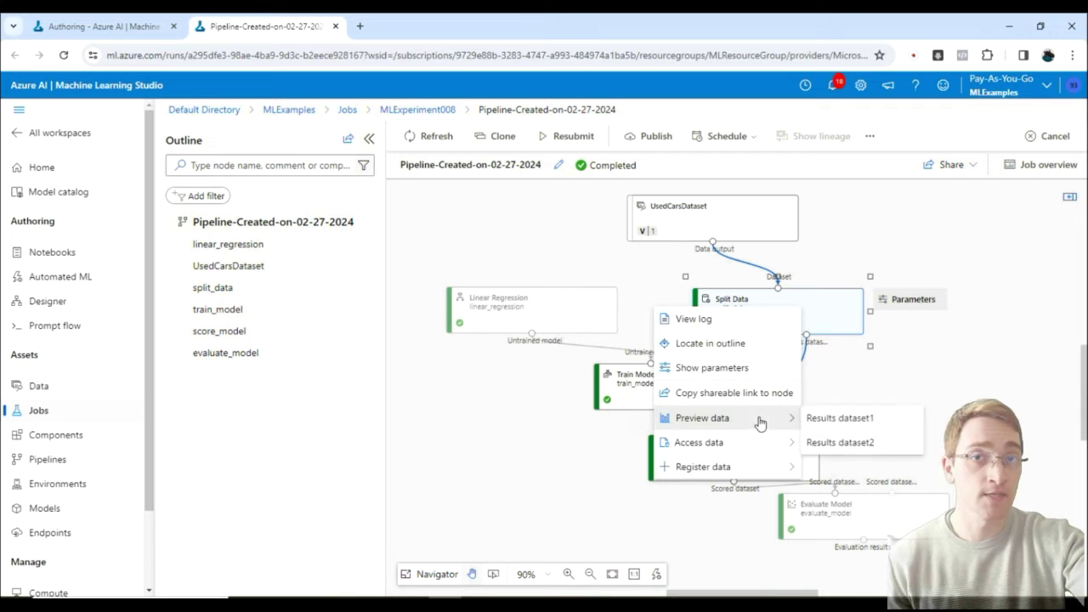
{"action": "left_click", "coordinate": [837, 418]}
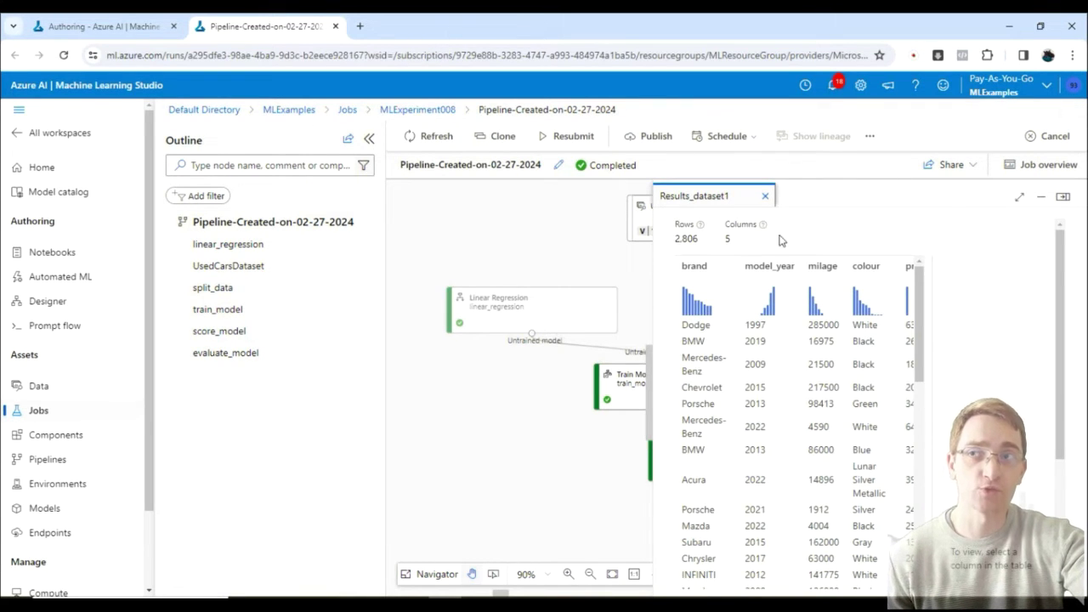
{"action": "left_click", "coordinate": [1062, 196]}
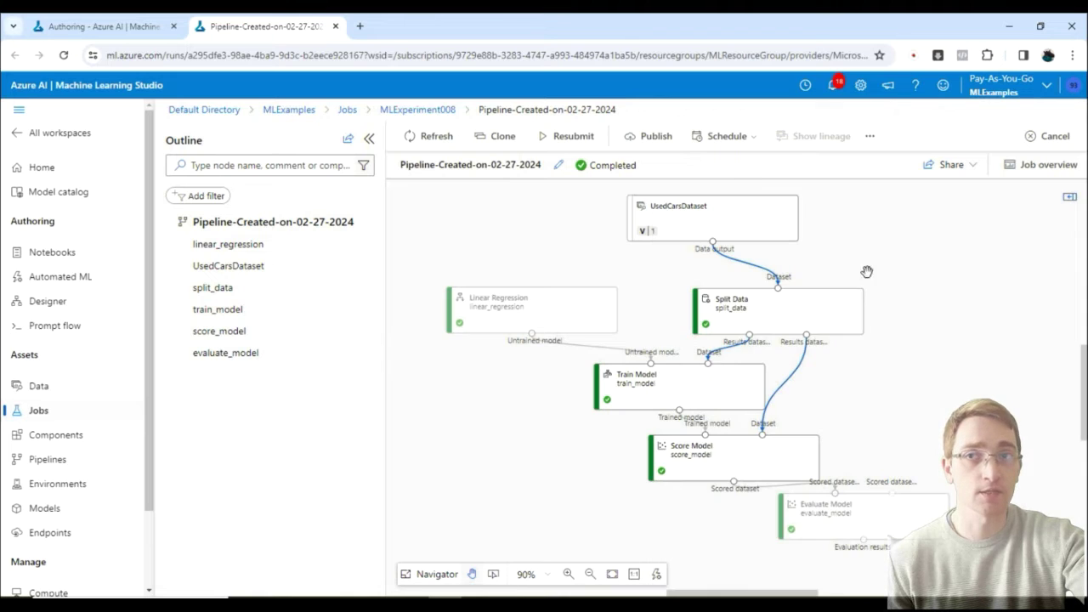
- Preview the Split Data component's Results dataset2 output, checking its rows and columns, and hide the preview
{"action": "right_click", "coordinate": [816, 309]}
{"action": "mouse_move", "coordinate": [765, 425]}
{"action": "left_click", "coordinate": [859, 442]}
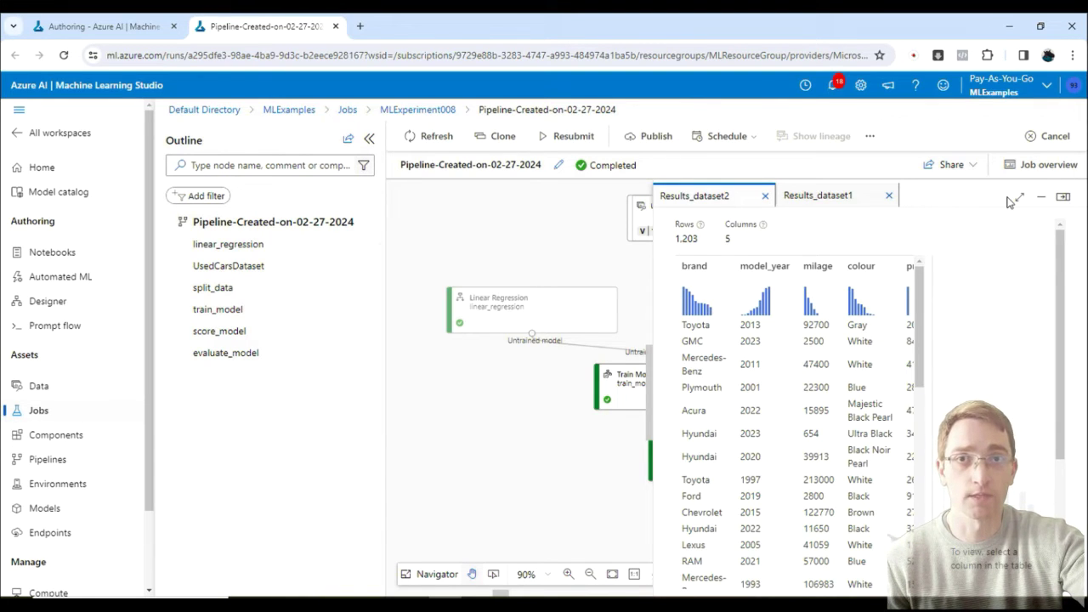
{"action": "left_click", "coordinate": [1062, 197]}
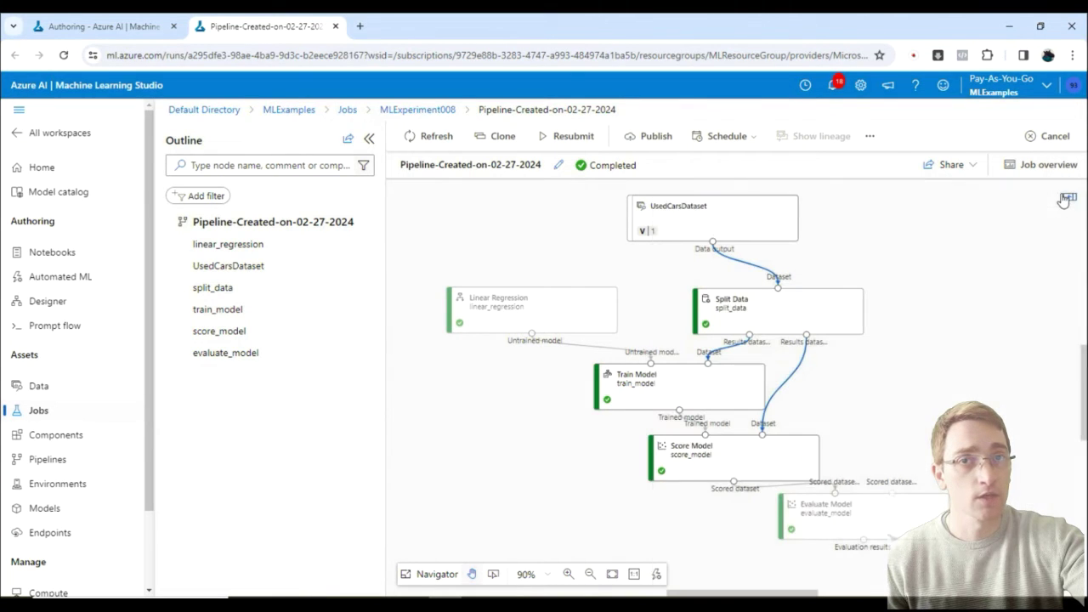
- Preview the Score Model component's scored dataset and close the open Split Data result previews
{"action": "scroll", "coordinate": [903, 301], "scroll_direction": "down", "scroll_amount": 1}
{"action": "mouse_move", "coordinate": [571, 283]}
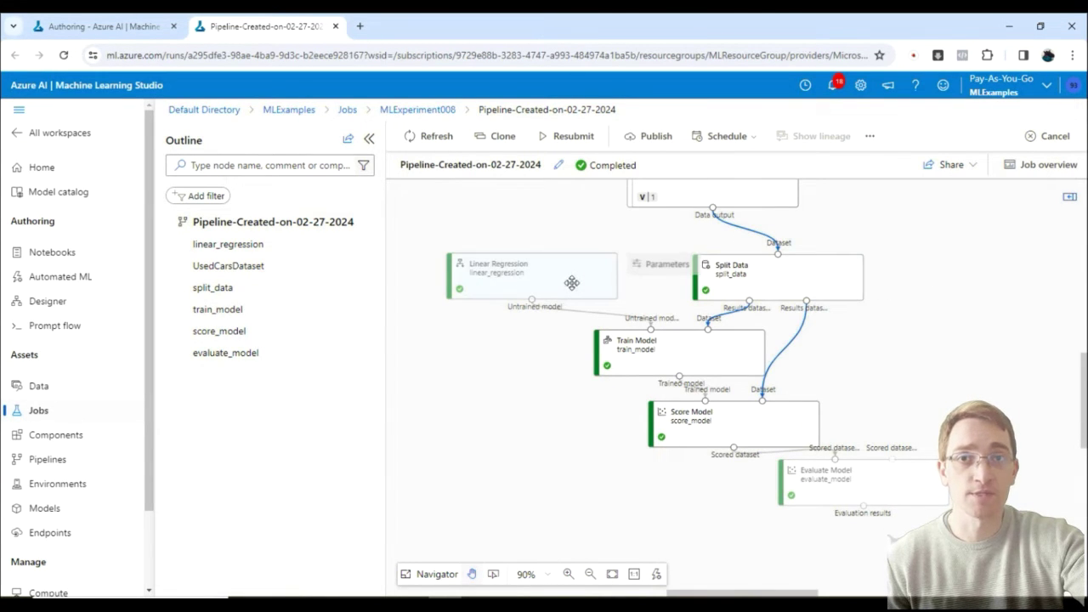
{"action": "left_click", "coordinate": [687, 352]}
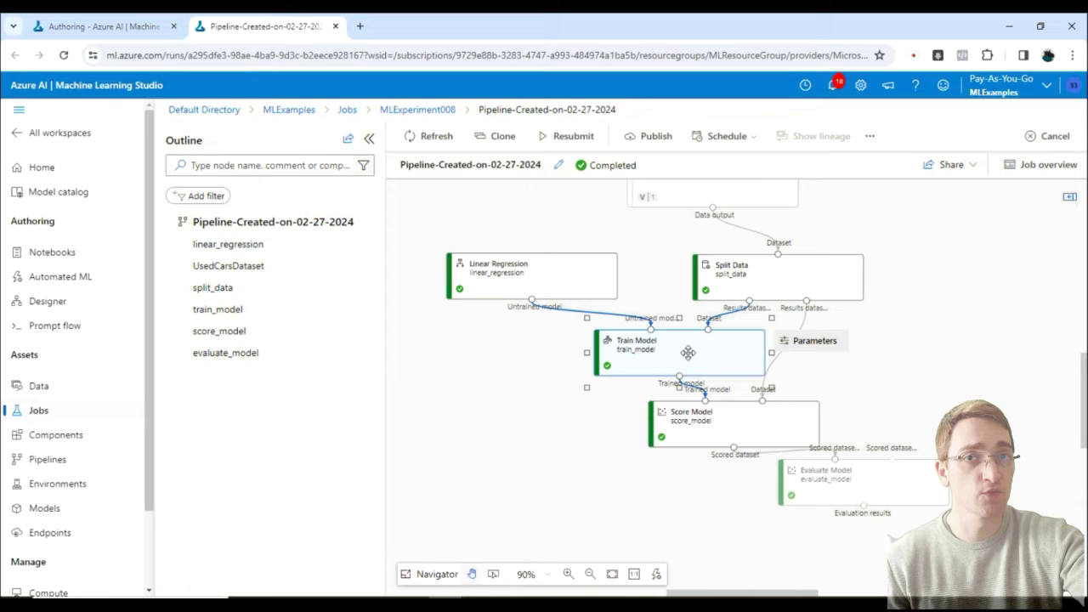
{"action": "left_click", "coordinate": [730, 422]}
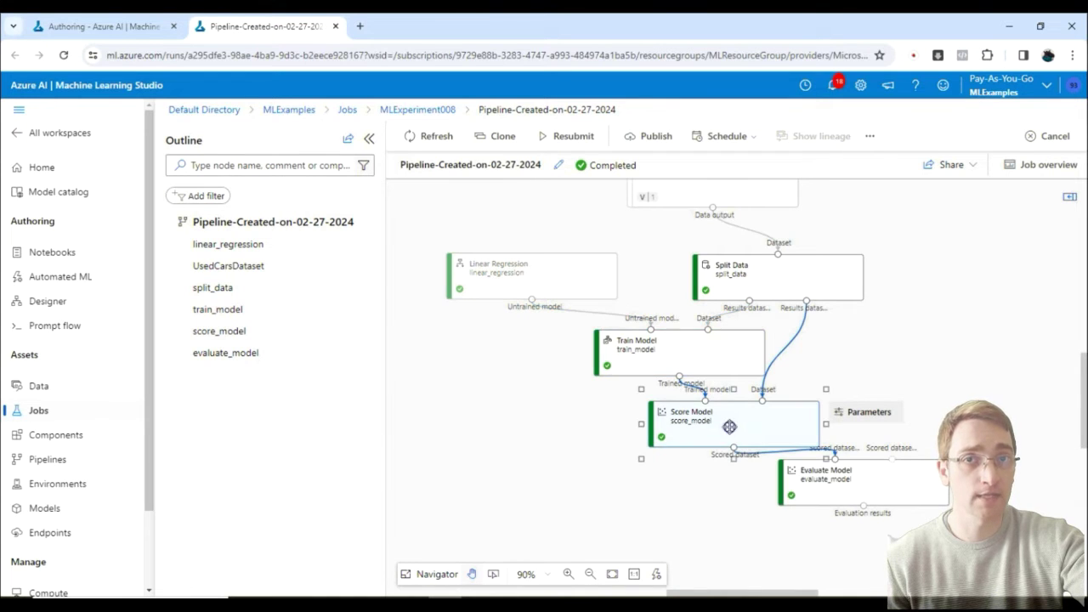
{"action": "right_click", "coordinate": [737, 427]}
{"action": "mouse_move", "coordinate": [711, 369]}
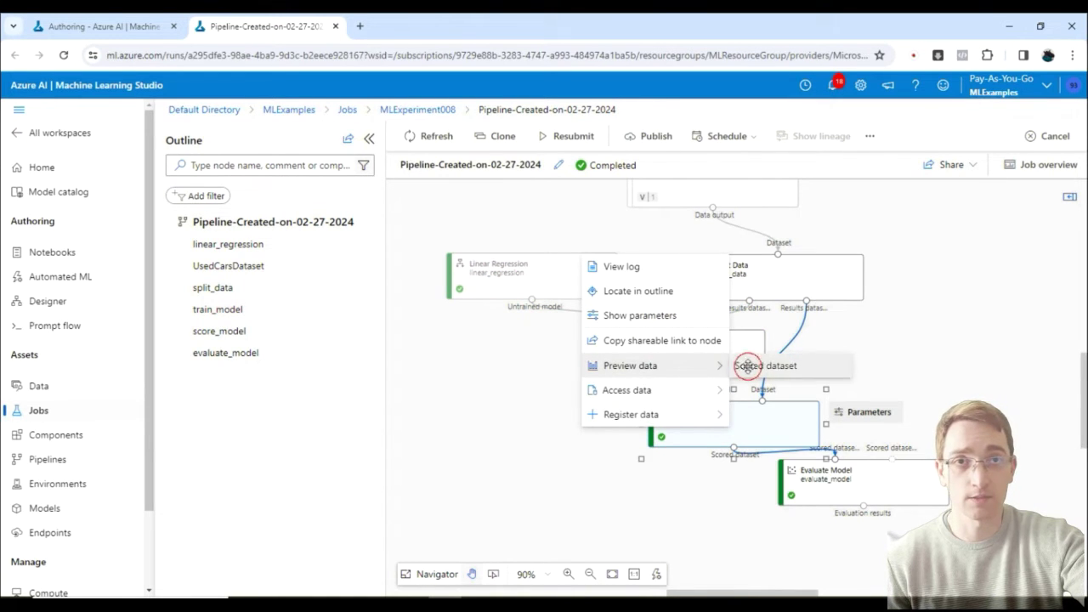
{"action": "left_click", "coordinate": [748, 366]}
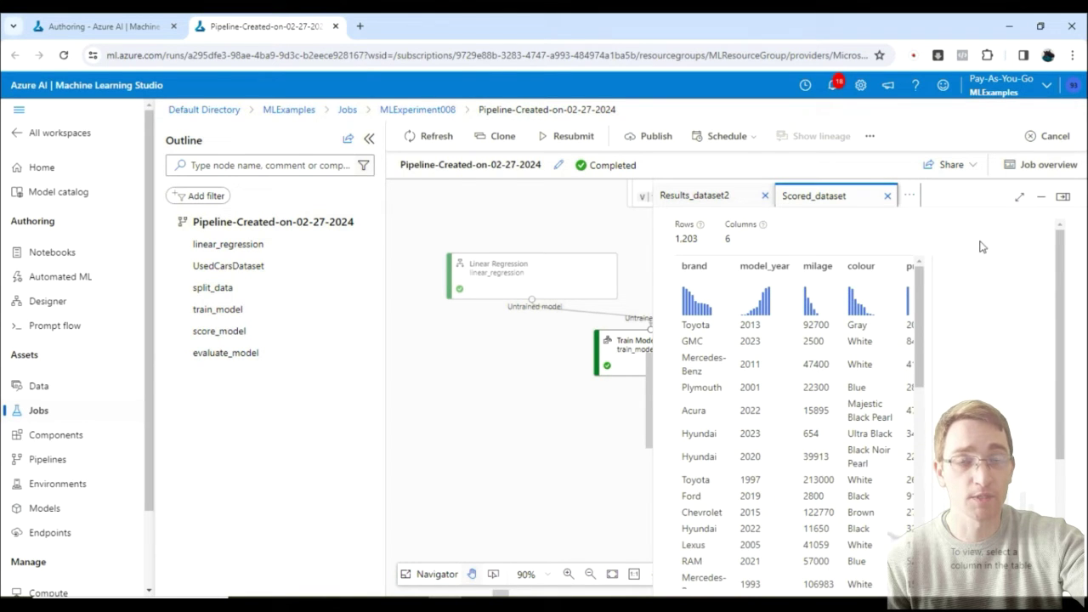
{"action": "left_click", "coordinate": [868, 195]}
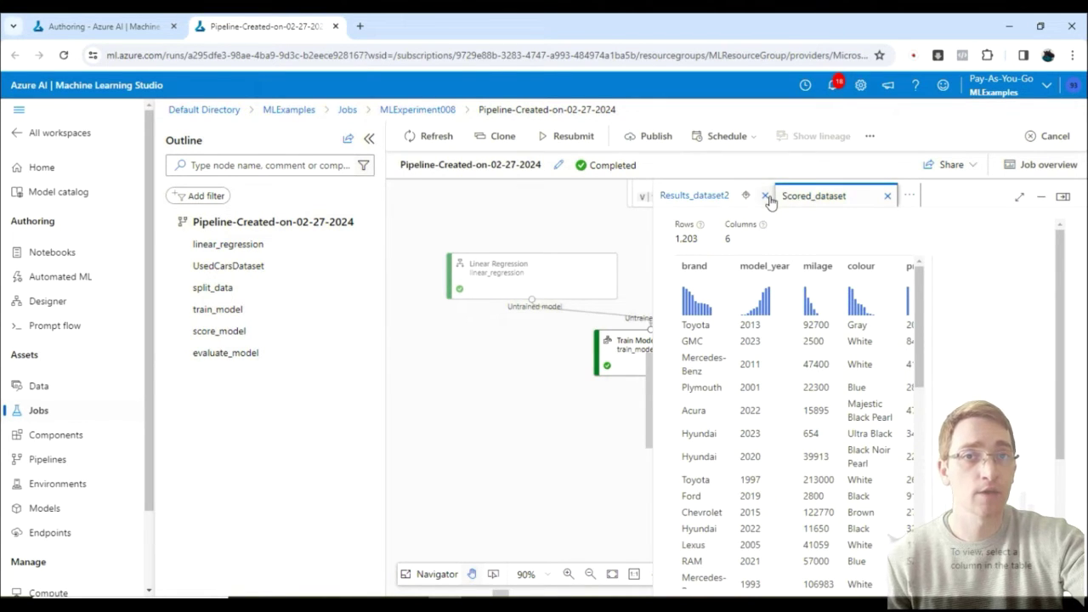
{"action": "left_click", "coordinate": [767, 196]}
{"action": "left_click", "coordinate": [765, 196]}
{"action": "left_click", "coordinate": [768, 197]}
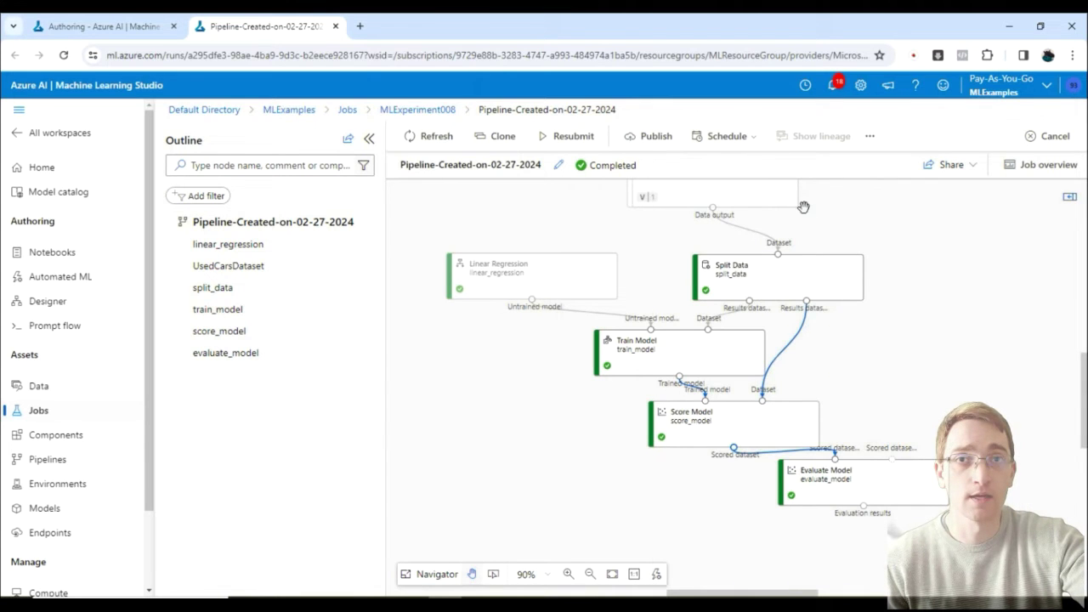
- Open a preview of the Evaluate Model component's evaluation results
{"action": "right_click", "coordinate": [836, 479]}
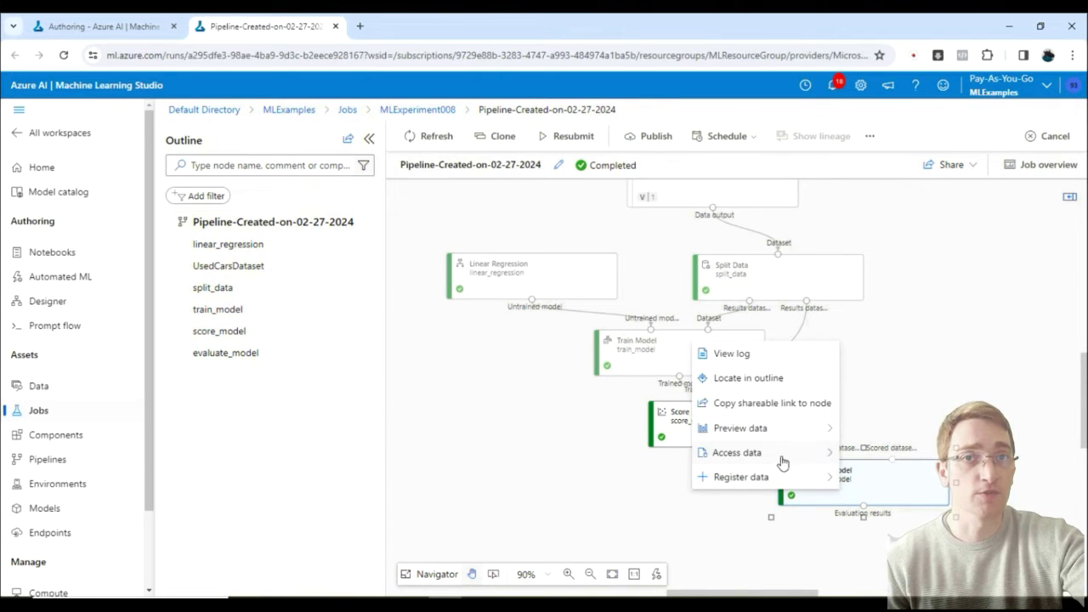
{"action": "mouse_move", "coordinate": [771, 436]}
{"action": "left_click", "coordinate": [871, 429]}
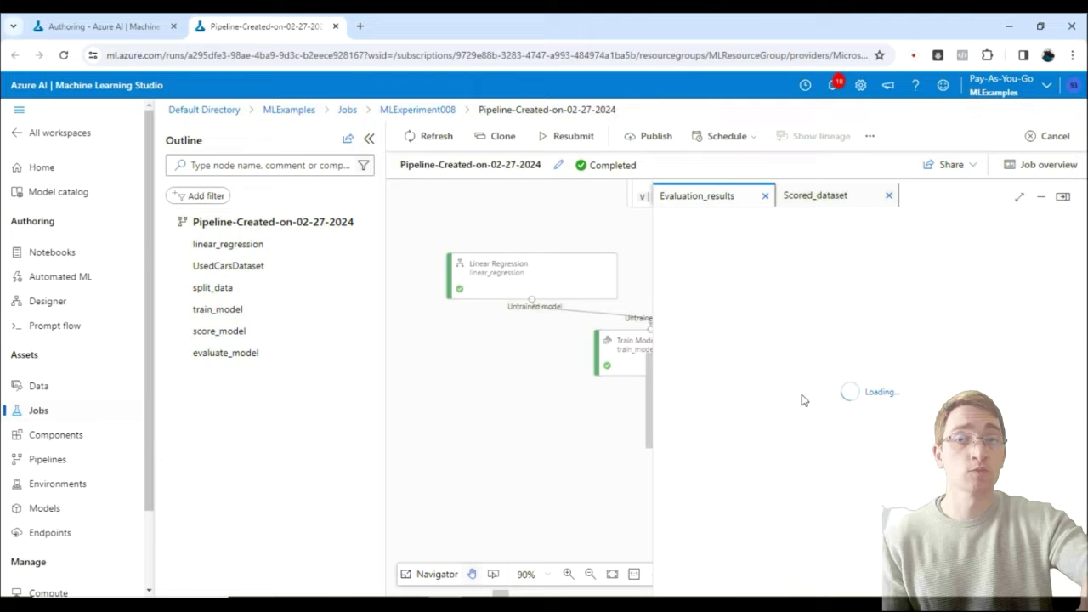
- Examine the statistics of the Relative_Squared_Error metric in the evaluation results and hide the preview
{"action": "left_click", "coordinate": [631, 311]}
{"action": "left_click", "coordinate": [723, 323]}
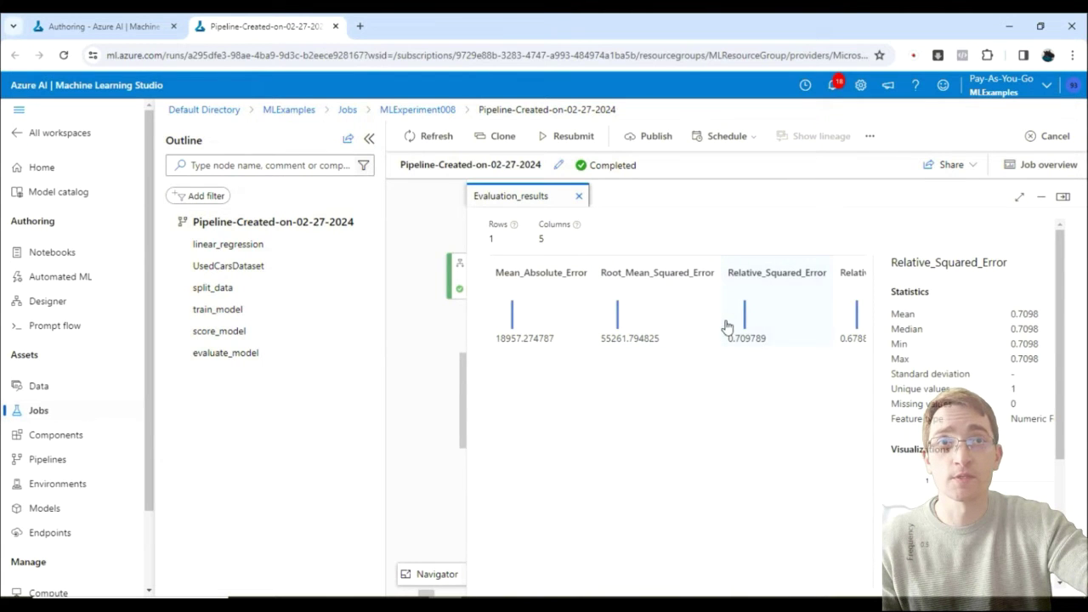
{"action": "left_click", "coordinate": [1061, 196]}
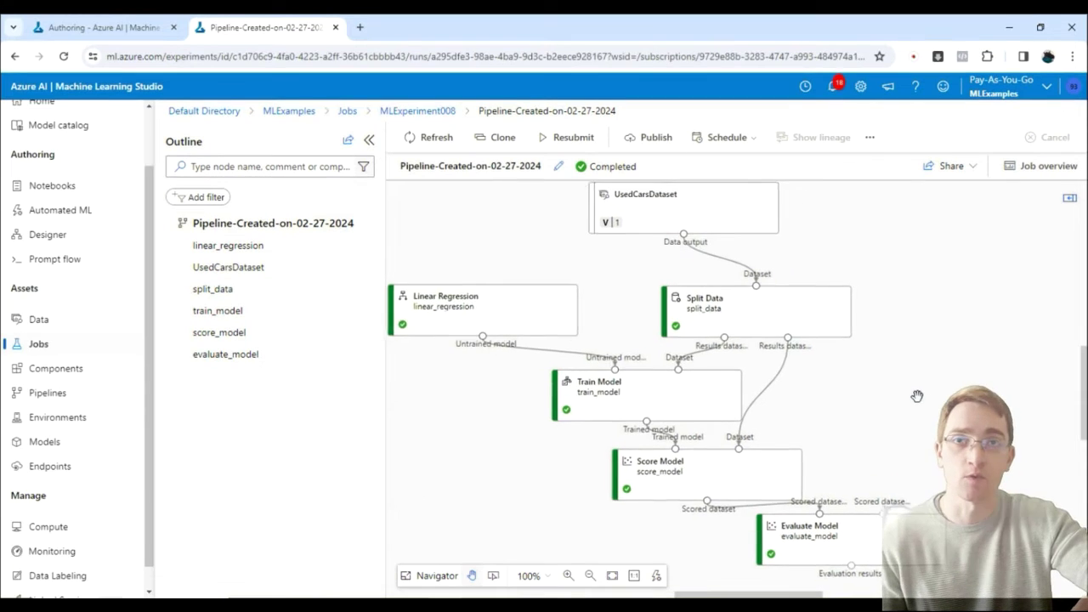
- Create a real-time inference pipeline from the completed training pipeline job
{"action": "left_click", "coordinate": [874, 138]}
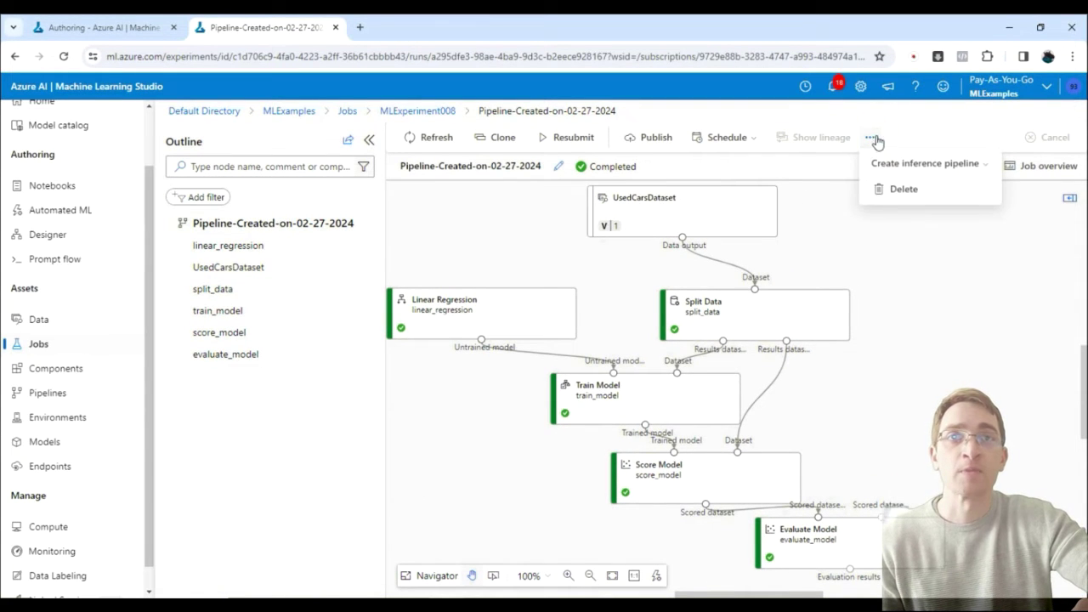
{"action": "left_click", "coordinate": [936, 167]}
{"action": "left_click", "coordinate": [937, 192]}
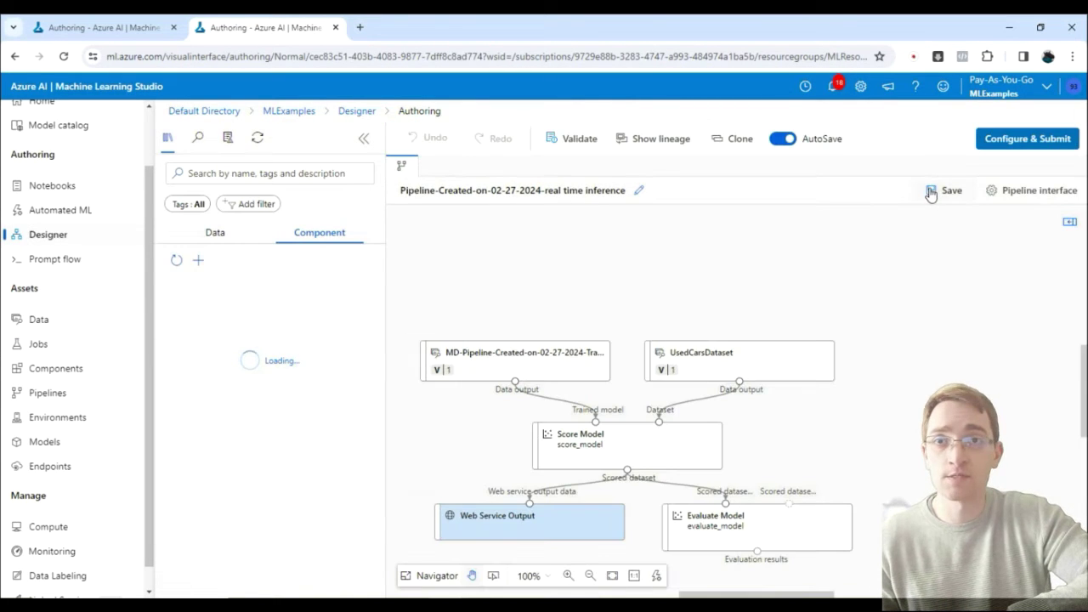
{"action": "left_click_drag", "start_coordinate": [925, 332], "coordinate": [926, 263]}
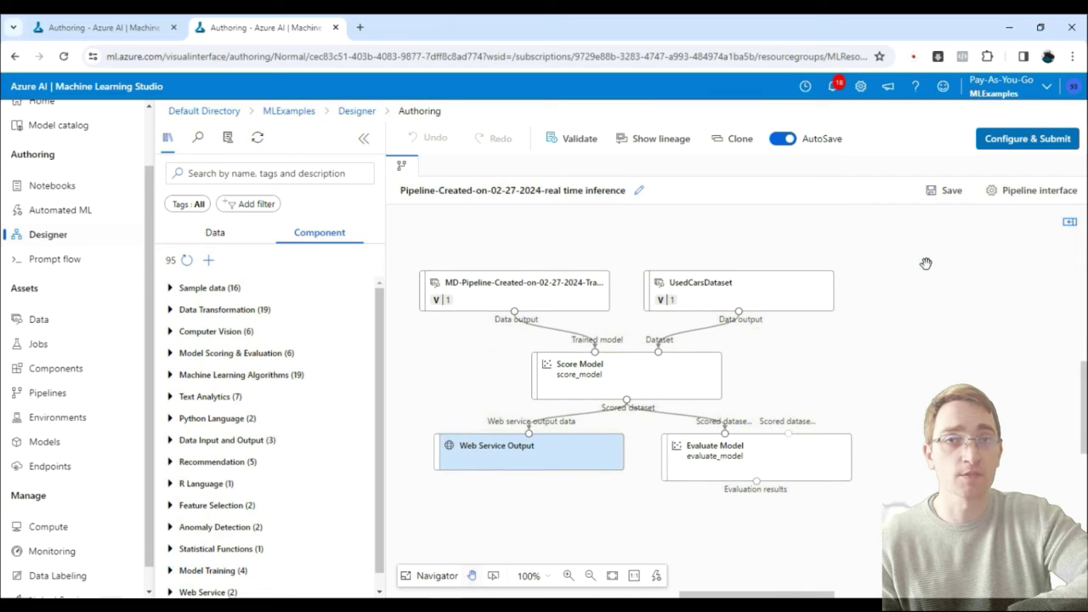
- Find the Web Service Input component, add it beside UsedCarsDataset, and connect it to the Score Model's Dataset input
{"action": "left_click", "coordinate": [304, 174]}
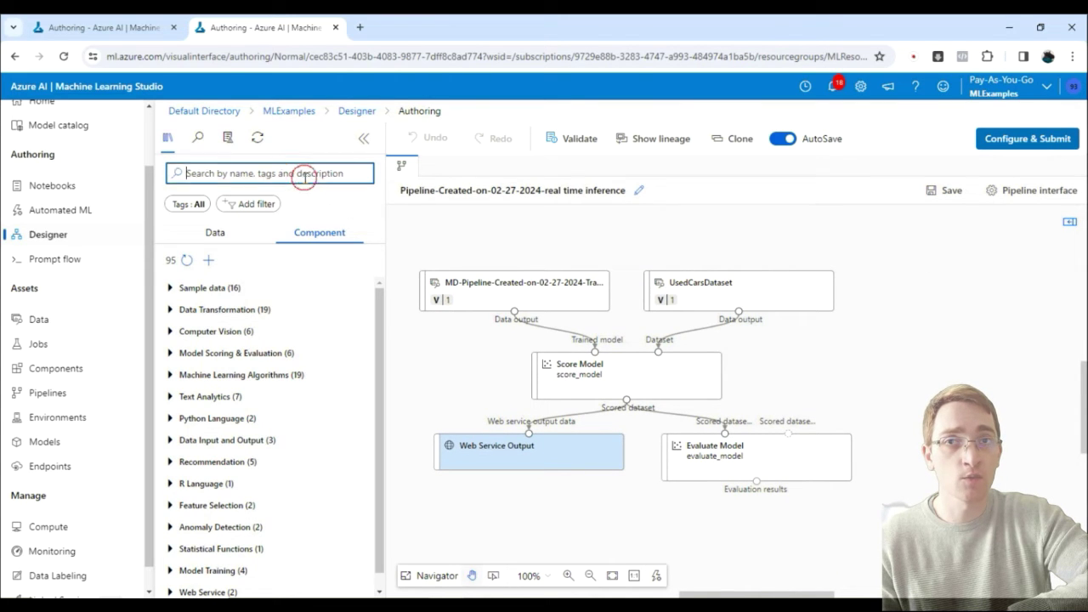
{"action": "type", "text": "web service"}
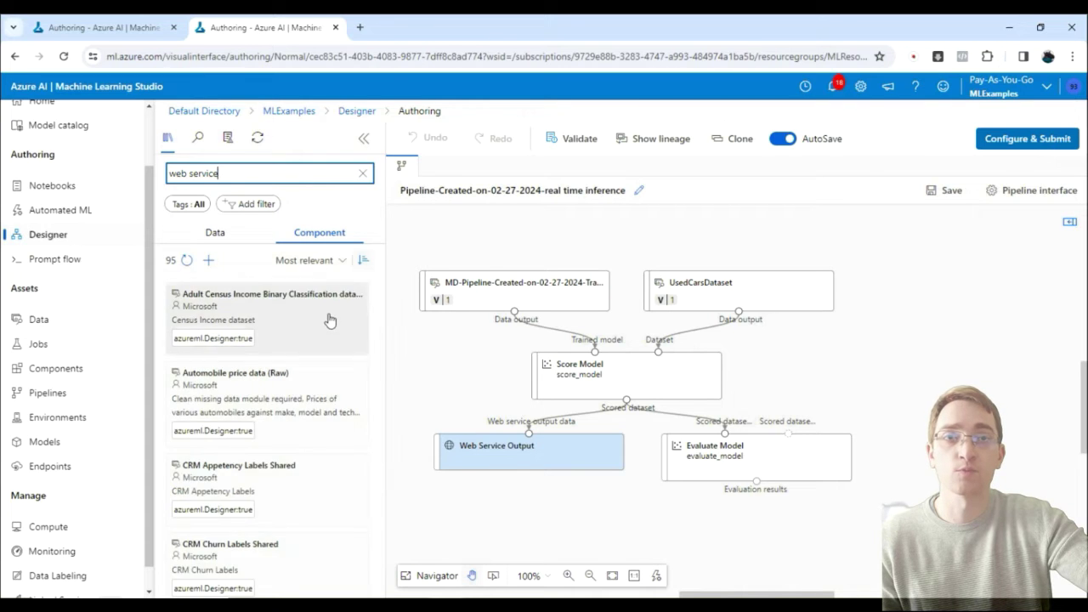
{"action": "mouse_move", "coordinate": [244, 304]}
{"action": "left_mouse_down"}
{"action": "mouse_move", "coordinate": [950, 291]}
{"action": "mouse_move", "coordinate": [923, 340]}
{"action": "mouse_move", "coordinate": [659, 355]}
{"action": "left_mouse_up"}
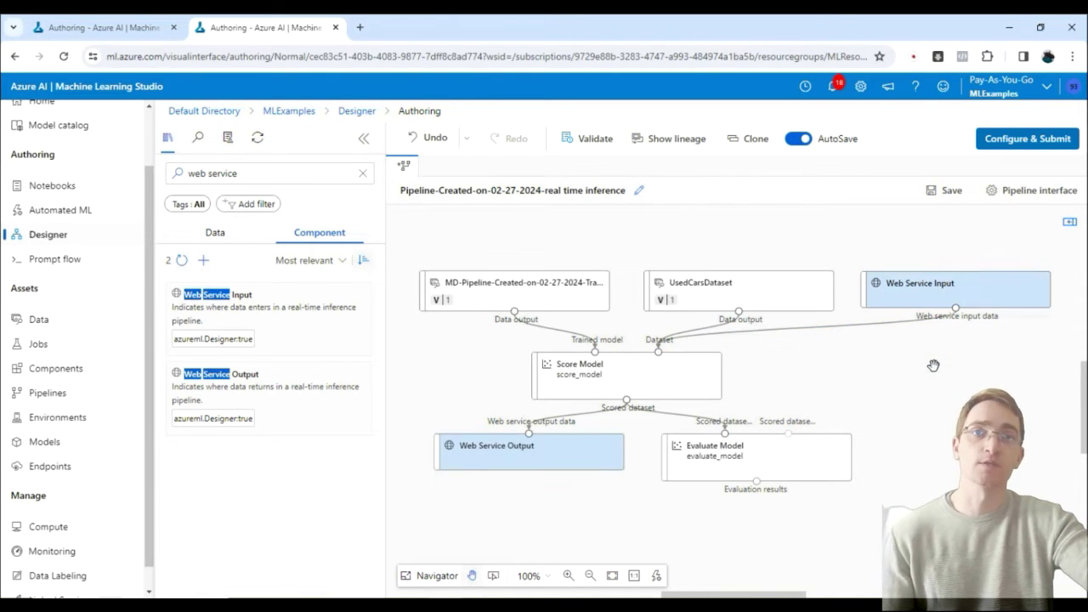
- Begin the inference pipeline's job setup and assign the job to the existing experiment MLExperiment008
{"action": "left_click", "coordinate": [1014, 141]}
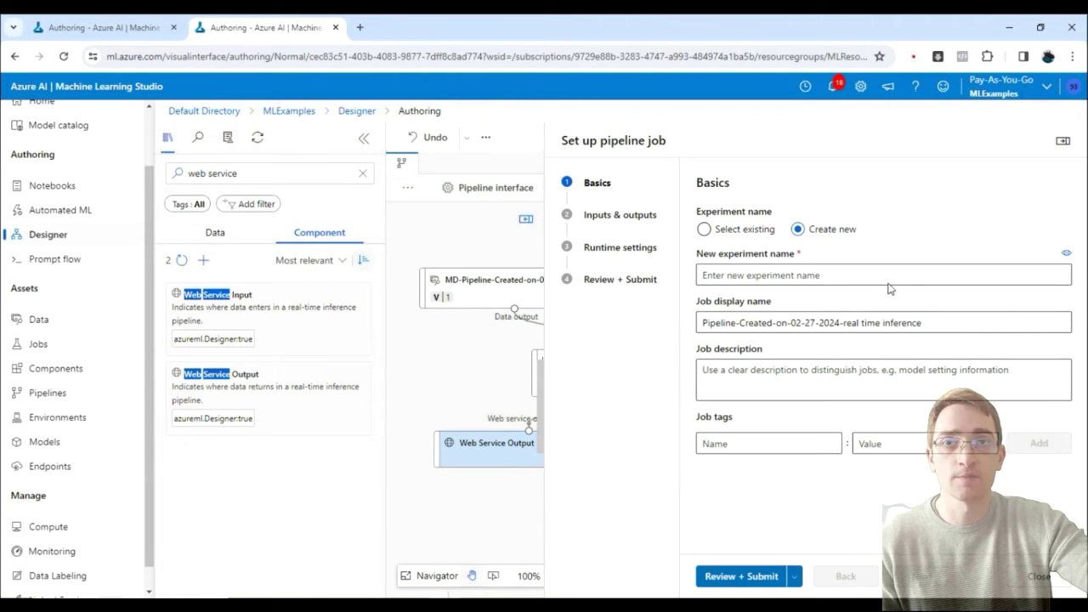
{"action": "left_click", "coordinate": [731, 230]}
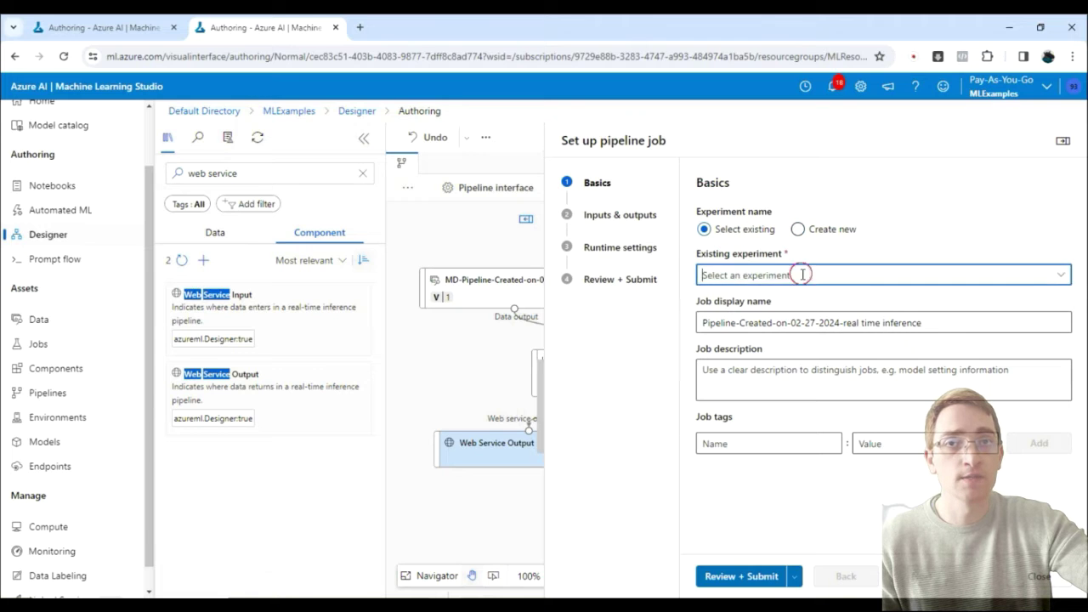
{"action": "left_click", "coordinate": [801, 275]}
{"action": "left_click", "coordinate": [782, 323]}
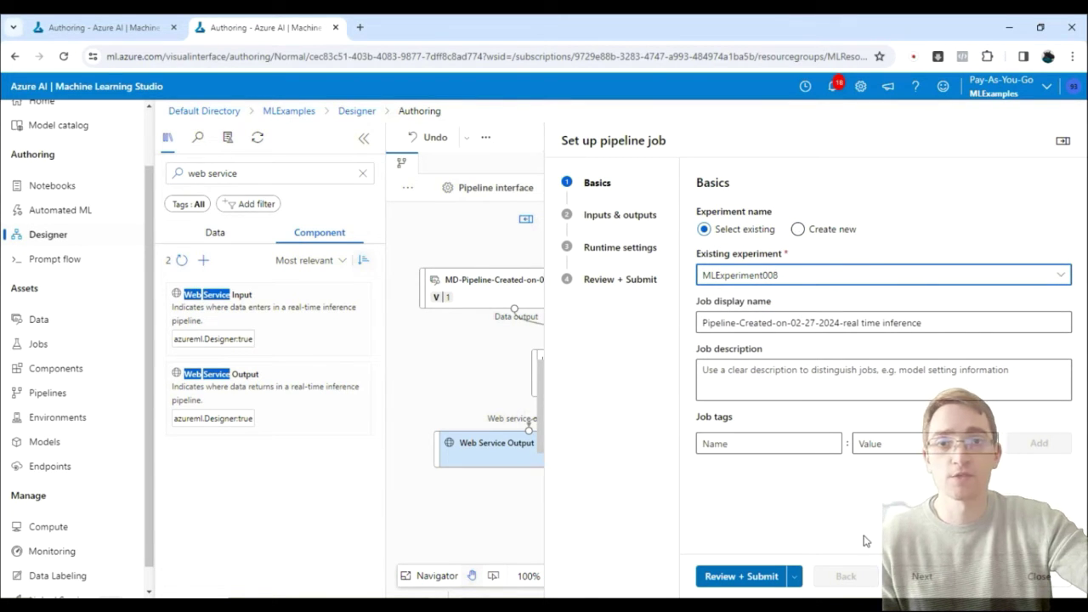
- Complete the job setup with compute instance computeinstance008 and the workspaceblobstore datastore, and submit the job
{"action": "left_click", "coordinate": [908, 574]}
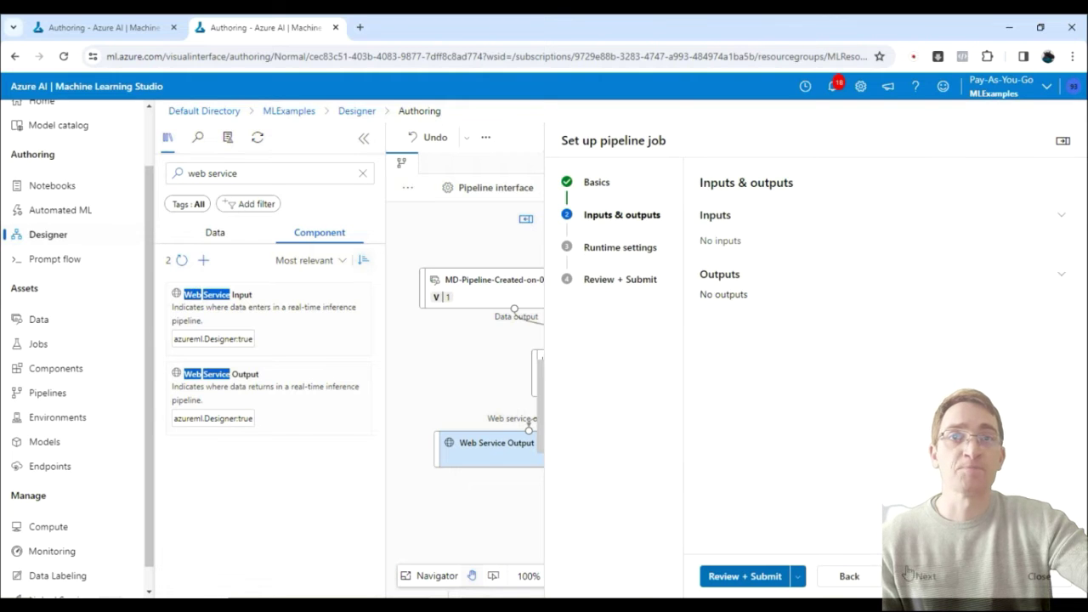
{"action": "left_click", "coordinate": [908, 574]}
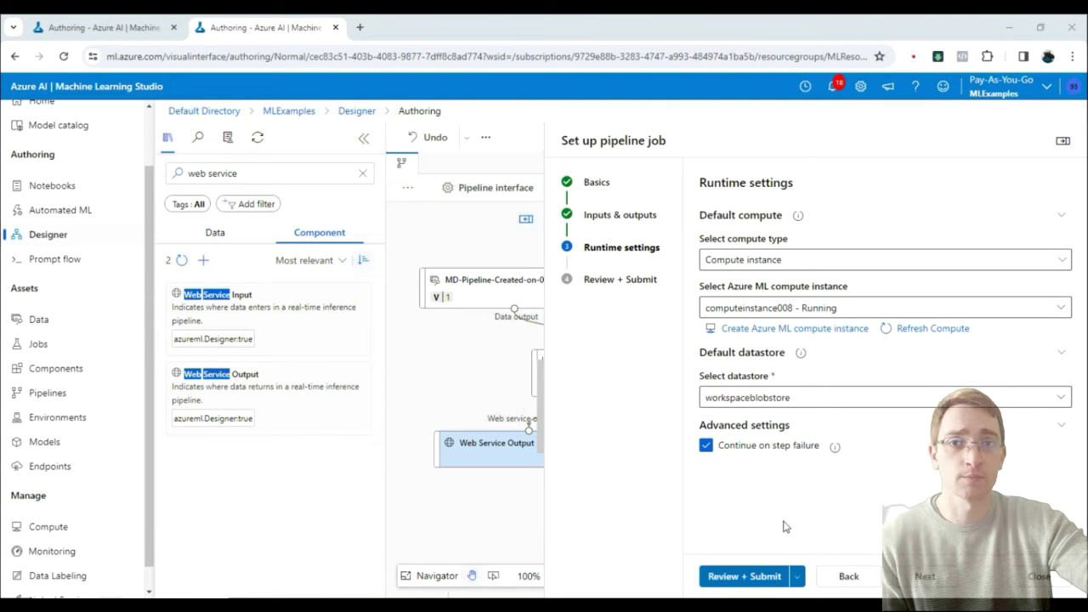
{"action": "left_click", "coordinate": [744, 576]}
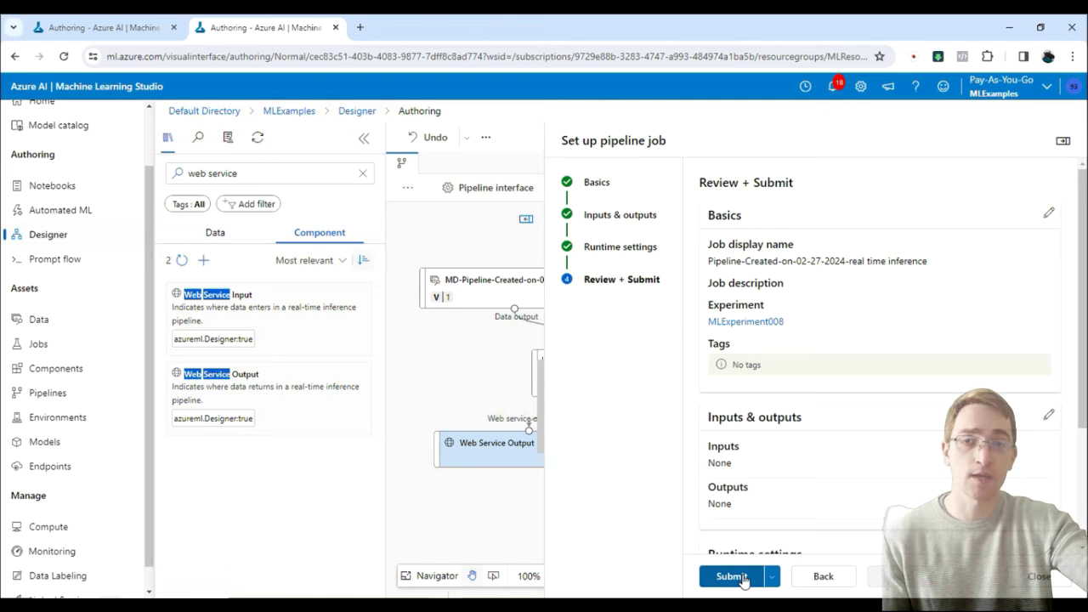
{"action": "left_click", "coordinate": [742, 577]}
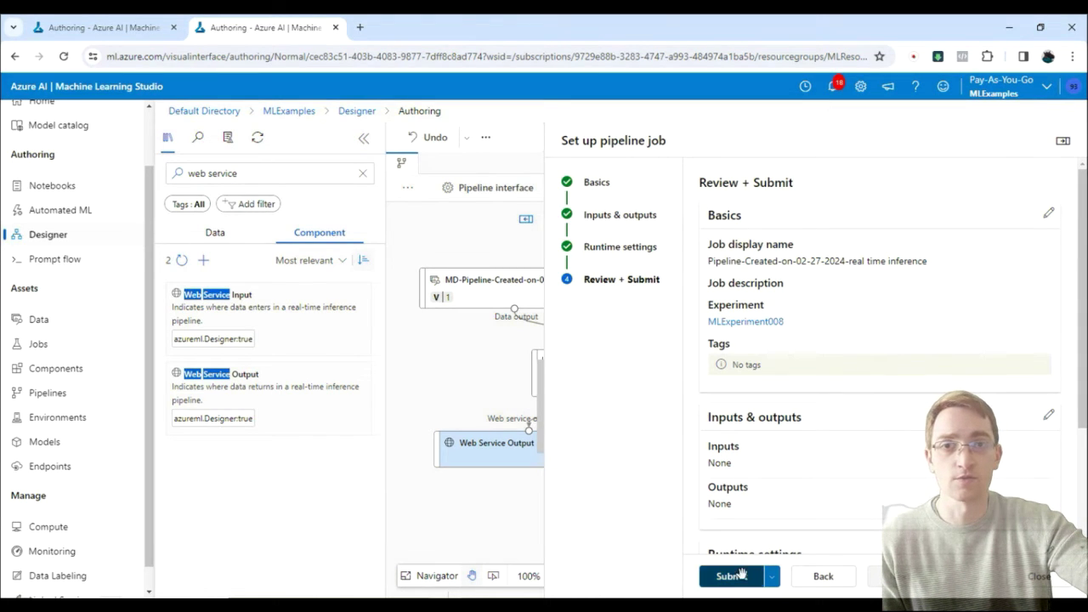
- Open the job details of the completed real-time inference pipeline and view its graph
{"action": "left_click_drag", "start_coordinate": [860, 450], "coordinate": [871, 392]}
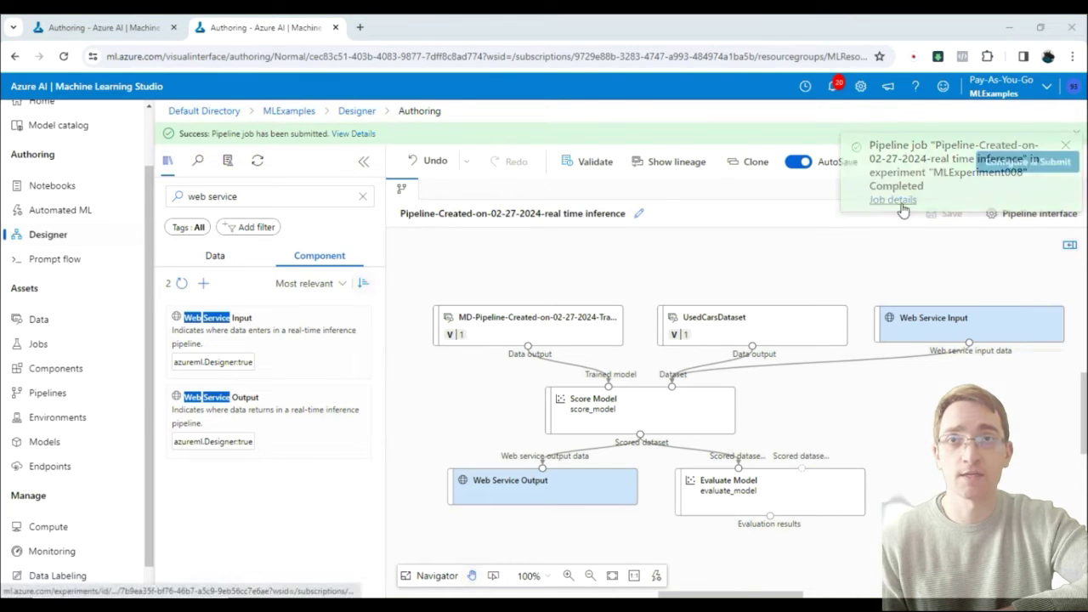
{"action": "left_click", "coordinate": [892, 200]}
{"action": "left_click_drag", "start_coordinate": [856, 430], "coordinate": [853, 395]}
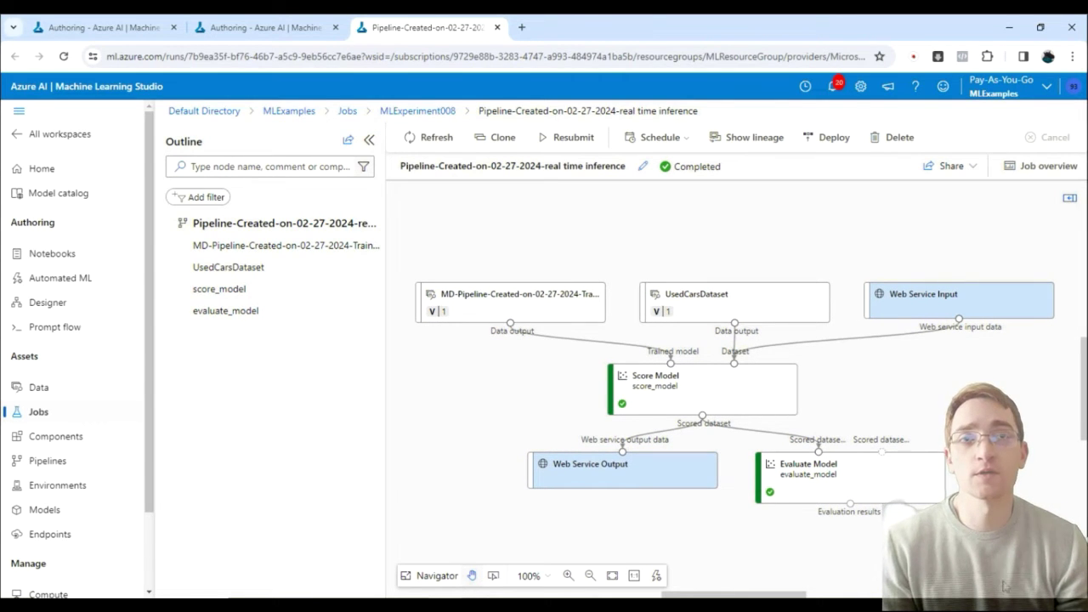
{"action": "left_click", "coordinate": [1017, 582]}
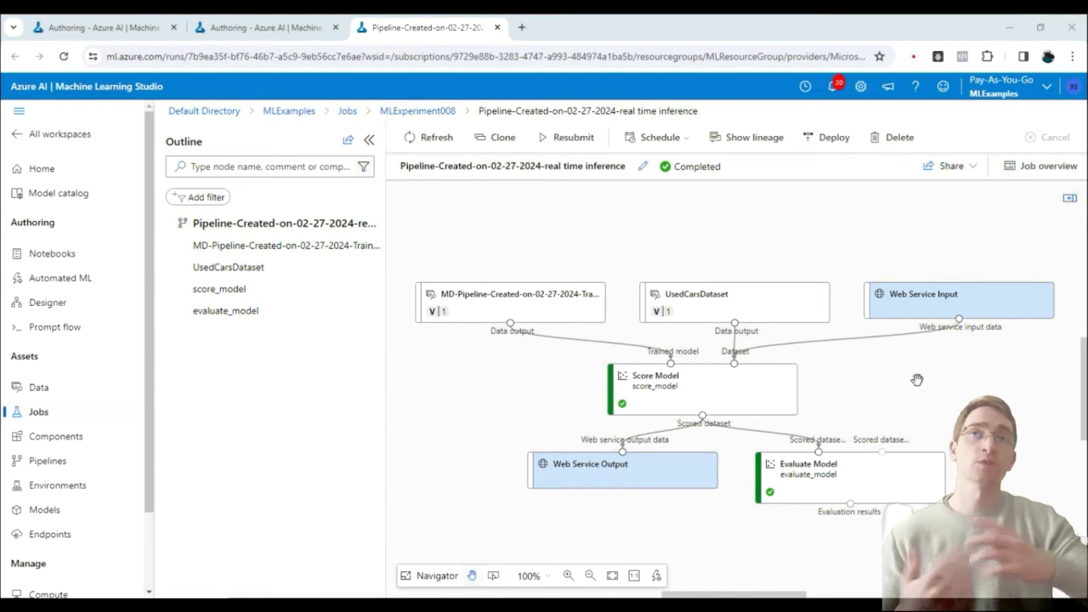
- Start a new AksCompute Kubernetes cluster on the workspace's Compute page and set its location to West Europe
{"action": "left_click", "coordinate": [75, 528]}
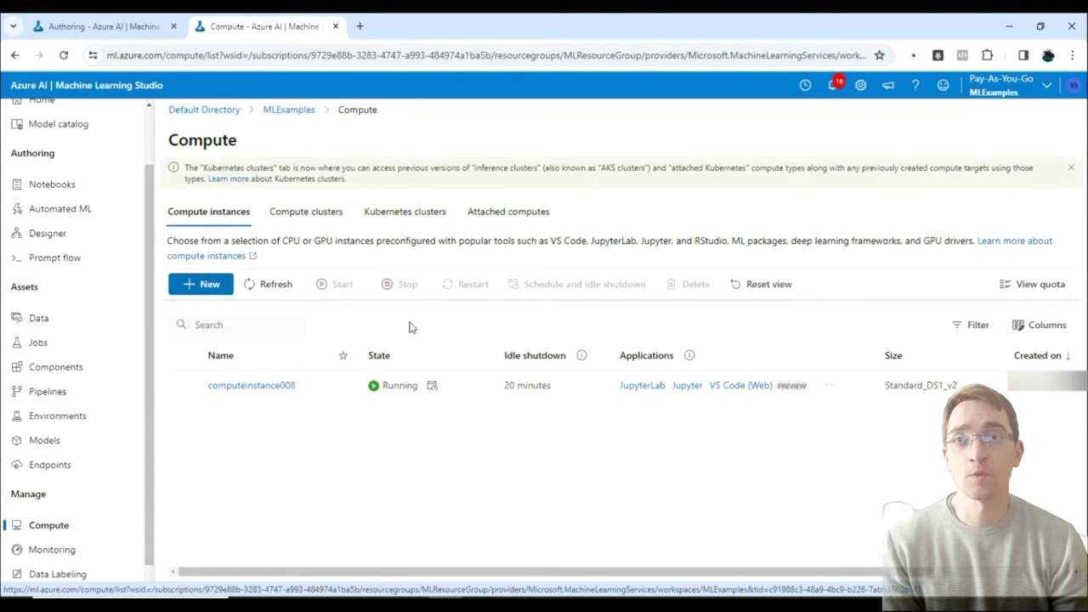
{"action": "left_click", "coordinate": [405, 213]}
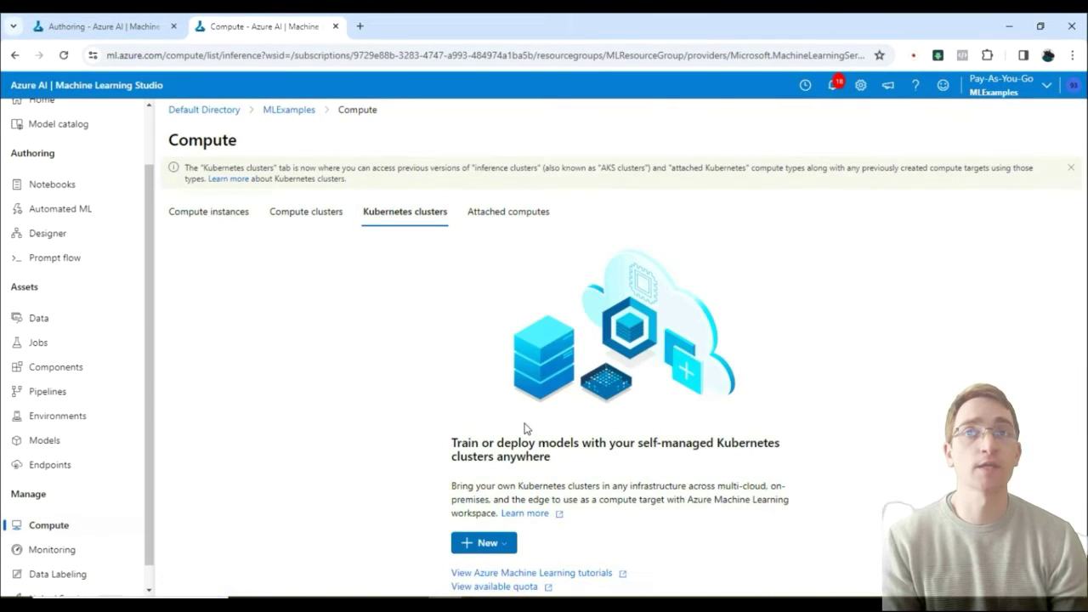
{"action": "left_click", "coordinate": [495, 543]}
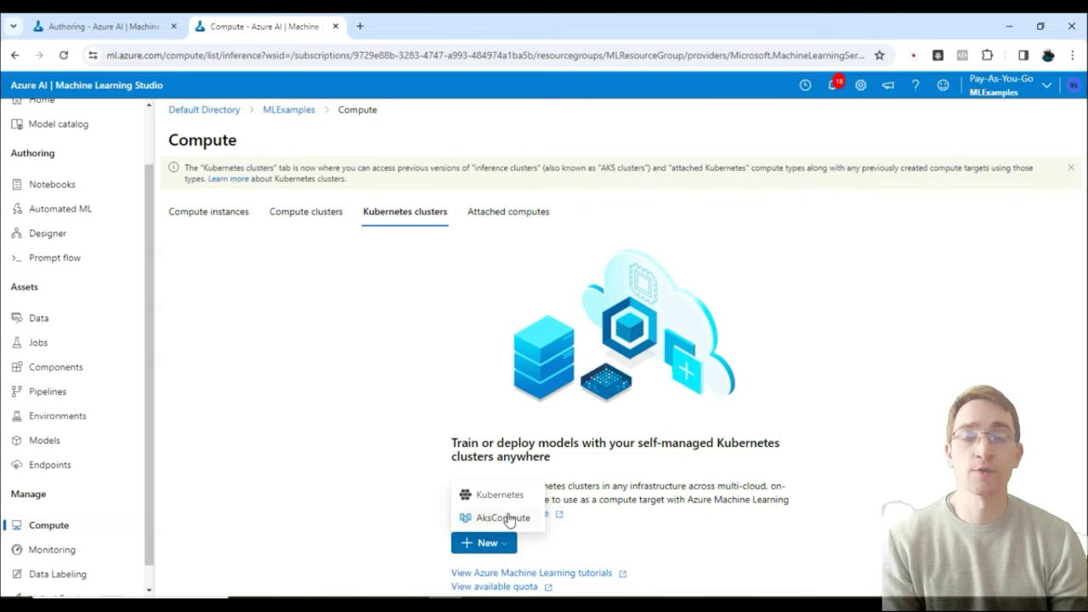
{"action": "left_click", "coordinate": [510, 519]}
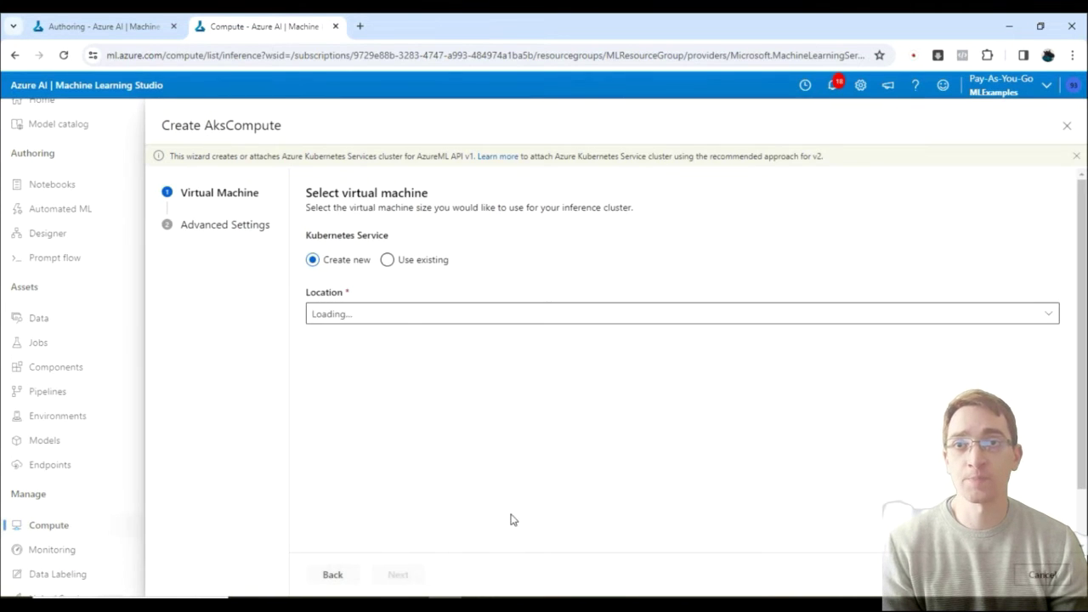
{"action": "left_click", "coordinate": [371, 313]}
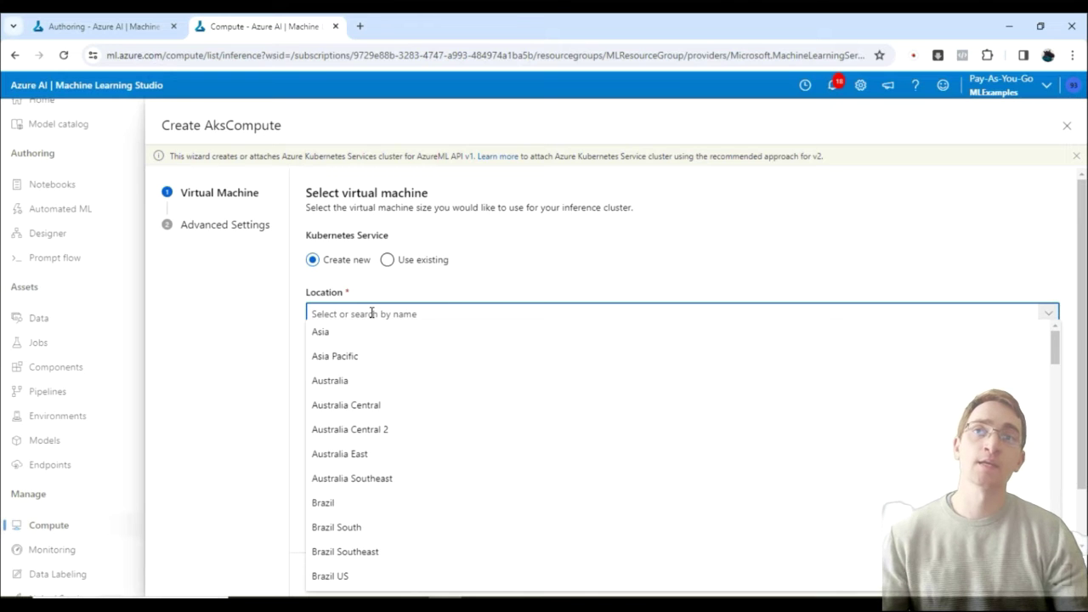
{"action": "type", "text": "westeu"}
{"action": "key", "text": "BackSpace"}
{"action": "key", "text": "BackSpace"}
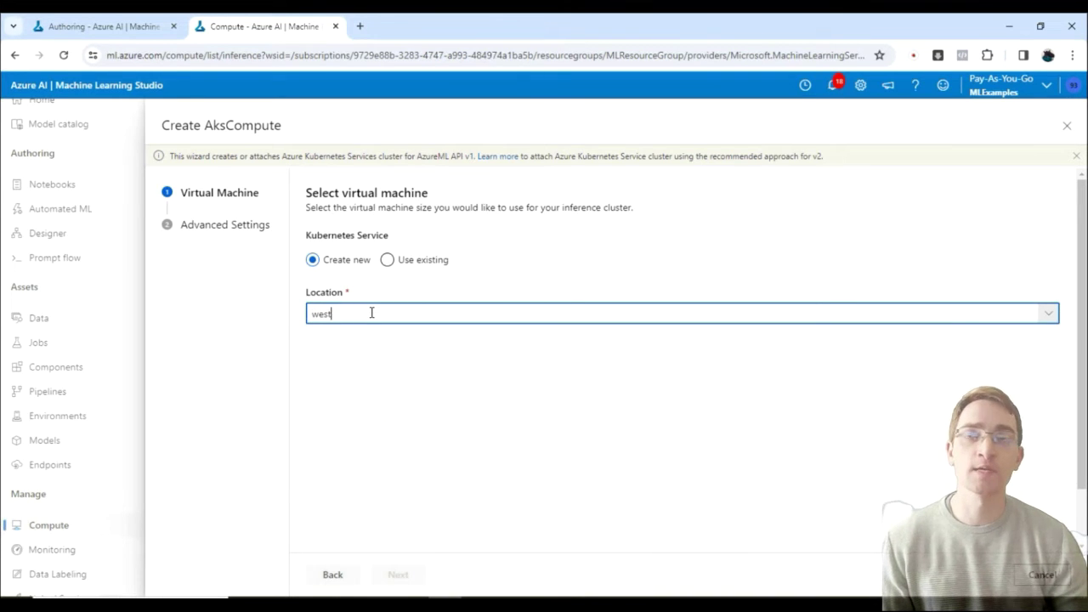
{"action": "type", "text": "eu"}
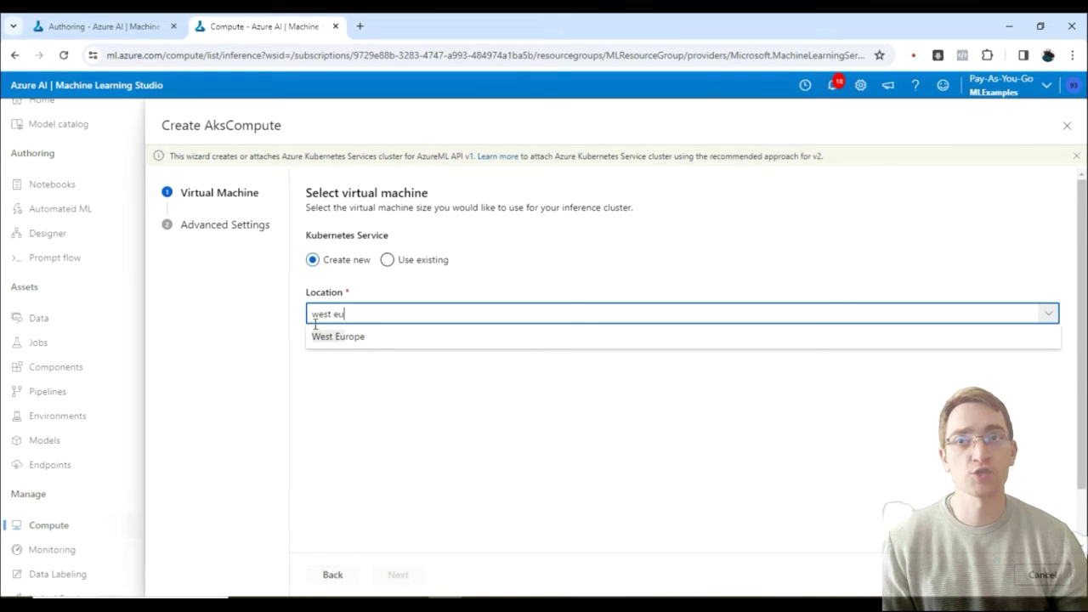
{"action": "left_click", "coordinate": [352, 340]}
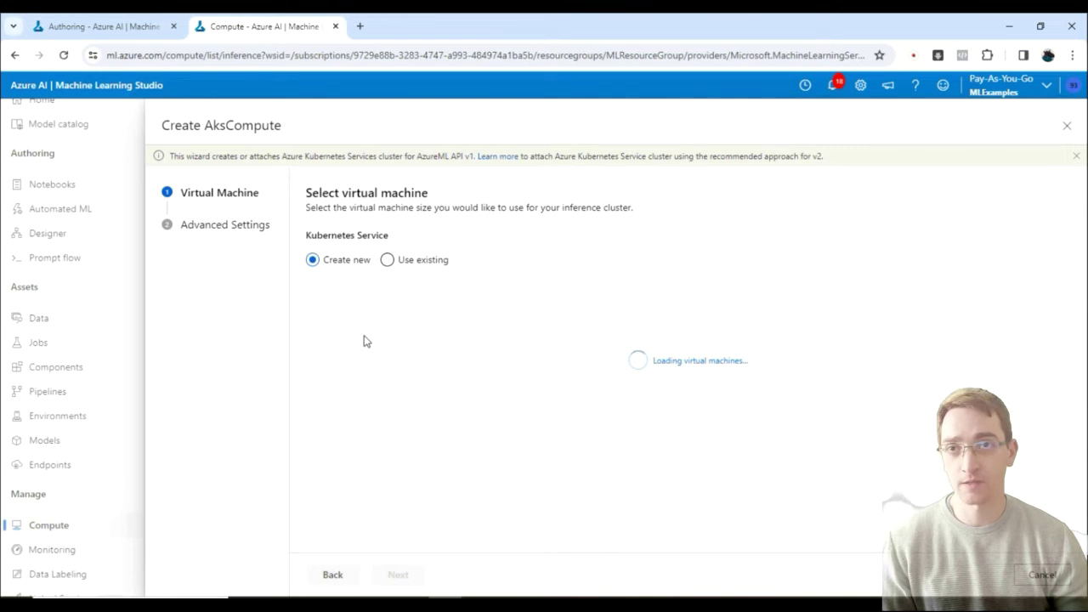
- Filter the available virtual machine sizes to those with RAM equal to 4 GB
{"action": "scroll", "coordinate": [607, 351], "scroll_direction": "down", "scroll_amount": 2}
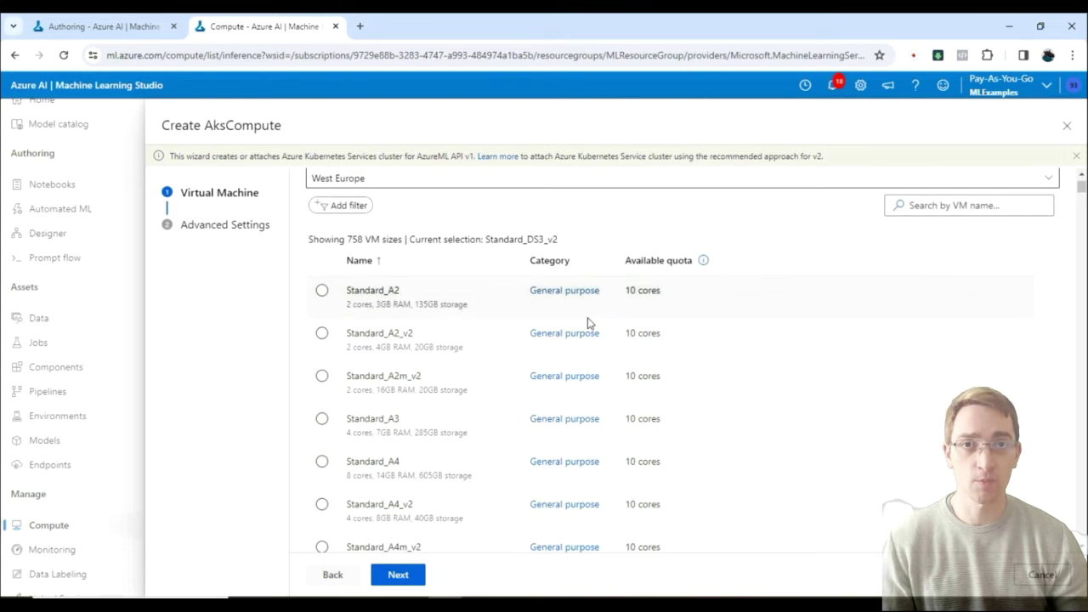
{"action": "scroll", "coordinate": [636, 328], "scroll_direction": "up", "scroll_amount": 1}
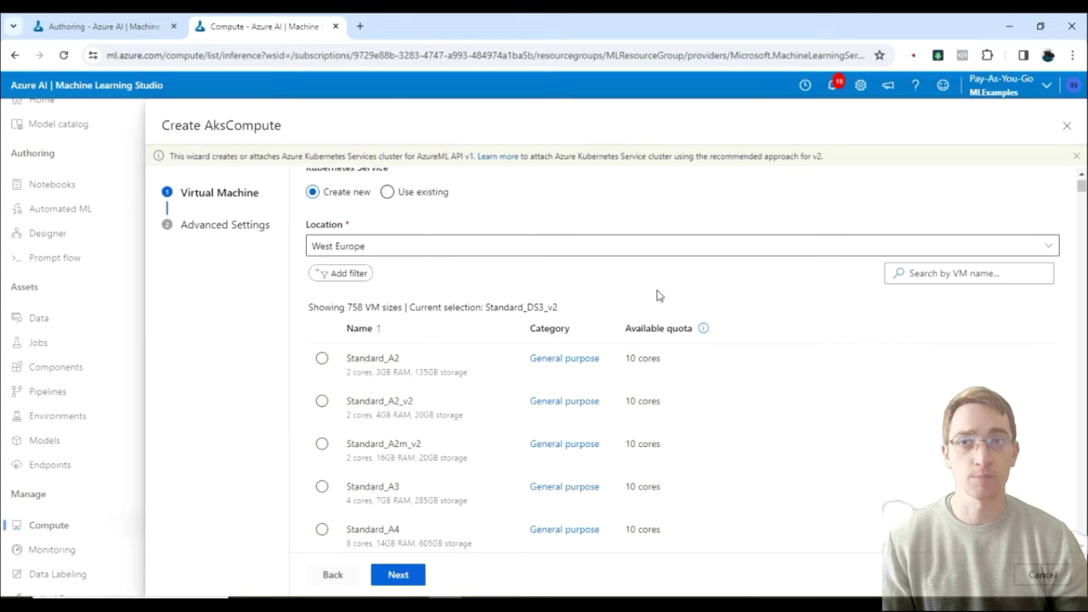
{"action": "left_click", "coordinate": [349, 273]}
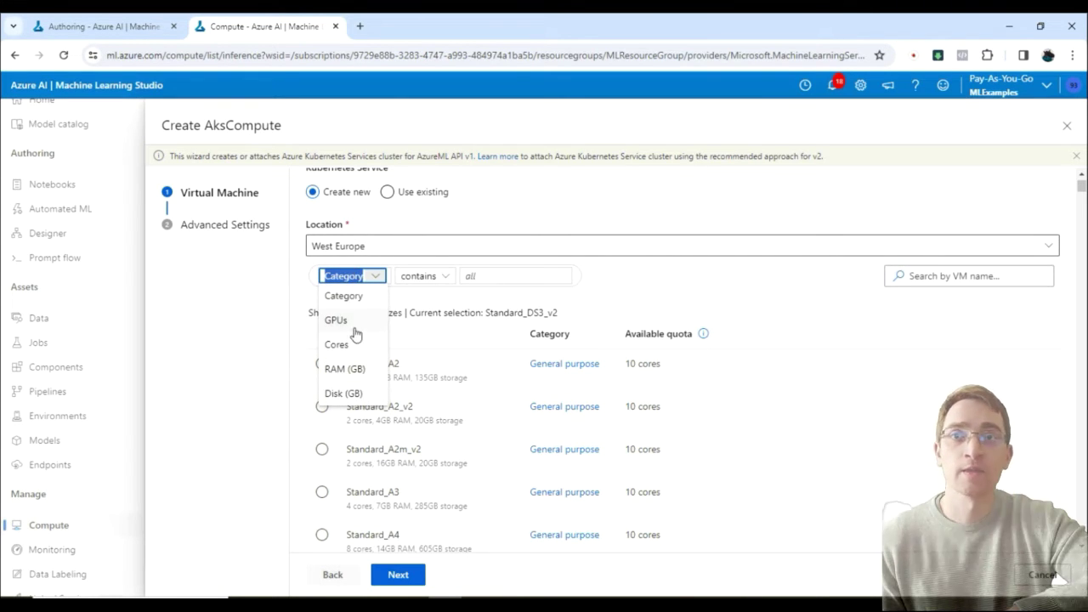
{"action": "left_click", "coordinate": [362, 369]}
{"action": "left_click", "coordinate": [447, 276]}
{"action": "type", "text": "4"}
{"action": "left_click", "coordinate": [589, 294]}
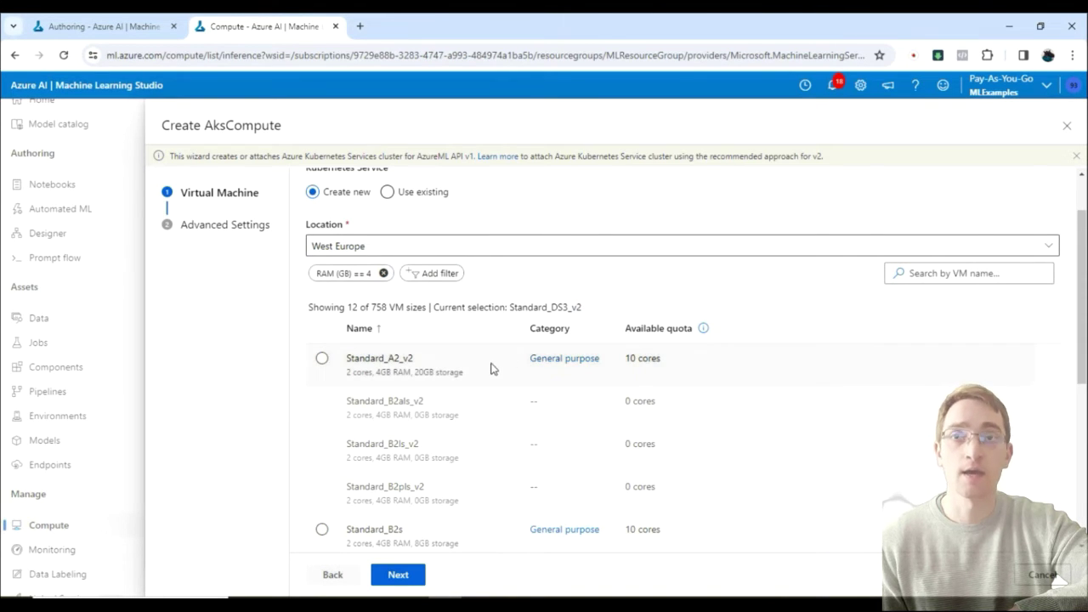
- Choose the Standard_B2s virtual machine size for the cluster and continue to the advanced settings
{"action": "scroll", "coordinate": [485, 375], "scroll_direction": "down", "scroll_amount": 1}
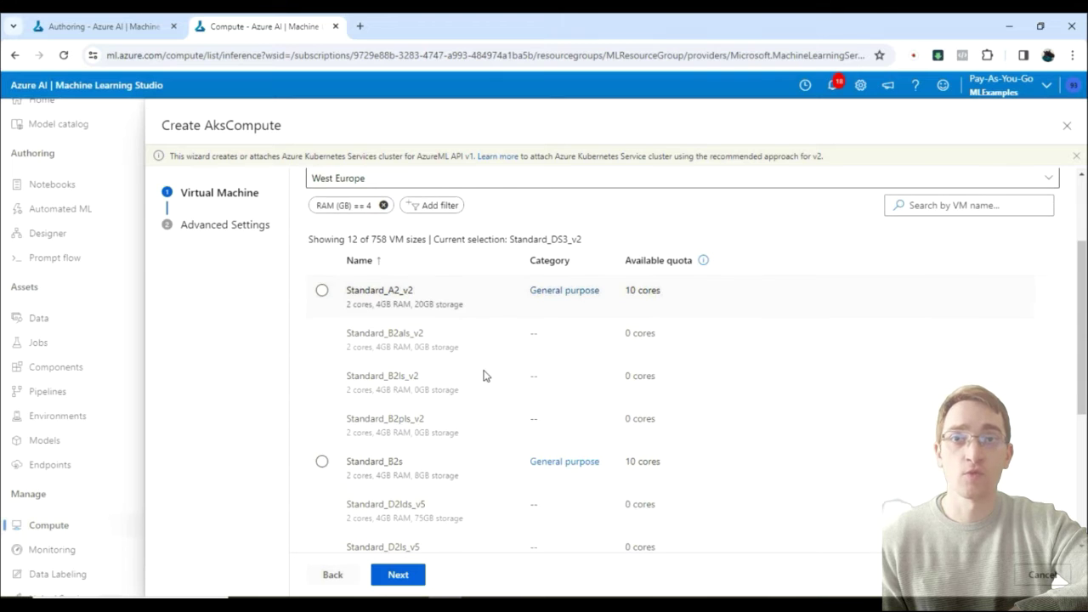
{"action": "left_click", "coordinate": [322, 464]}
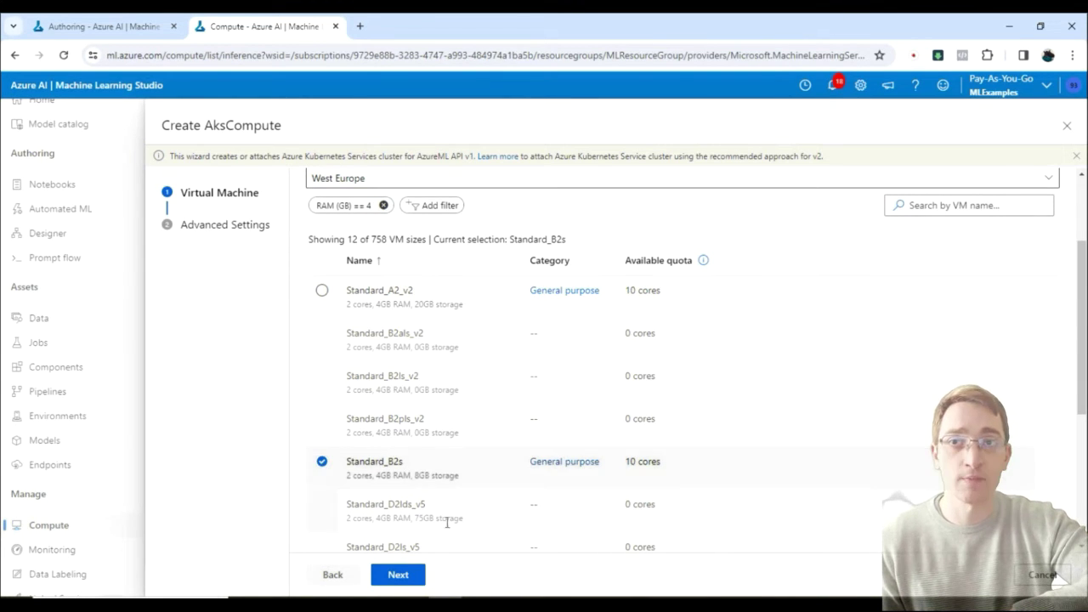
{"action": "left_click", "coordinate": [409, 577]}
- Name the new compute cluster MLExperimentCl, keeping the name within 16 characters
{"action": "type", "text": "MLExperiment1"}
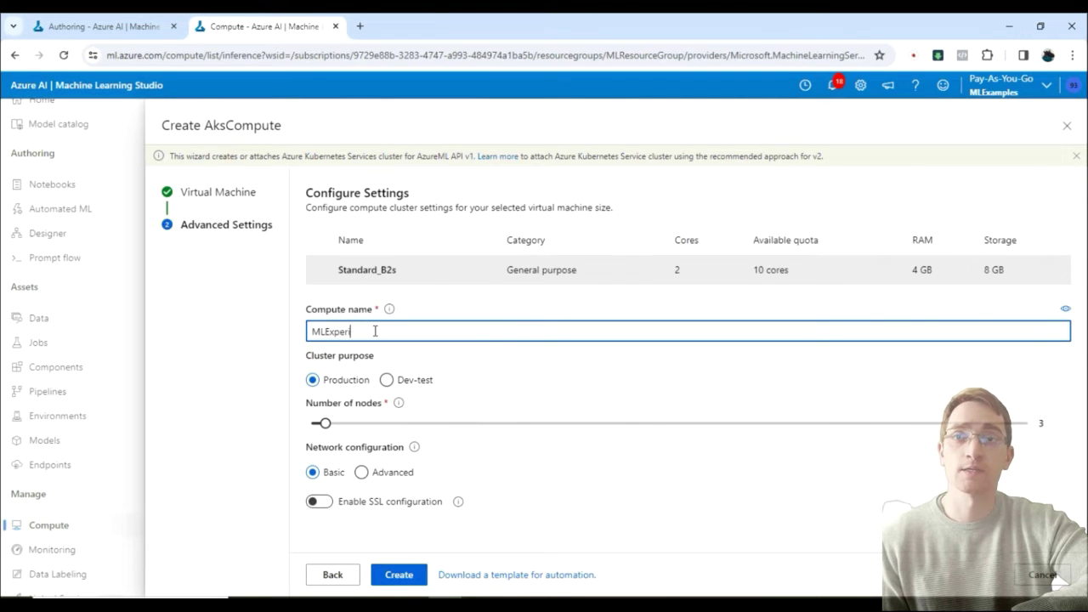
{"action": "type", "text": "luster"}
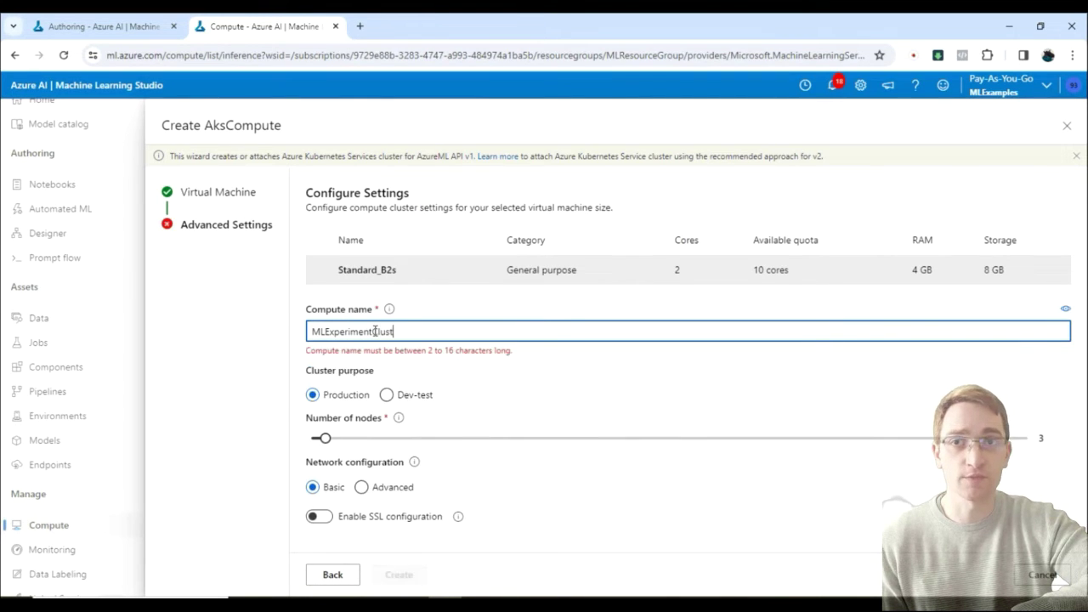
{"action": "key", "text": "BackSpace"}
{"action": "key", "text": "BackSpace"}
{"action": "key", "text": "BackSpace"}
{"action": "key", "text": "BackSpace"}
{"action": "key", "text": "BackSpace"}
{"action": "key", "text": "BackSpace"}
{"action": "key", "text": "BackSpace"}
{"action": "type", "text": "1"}
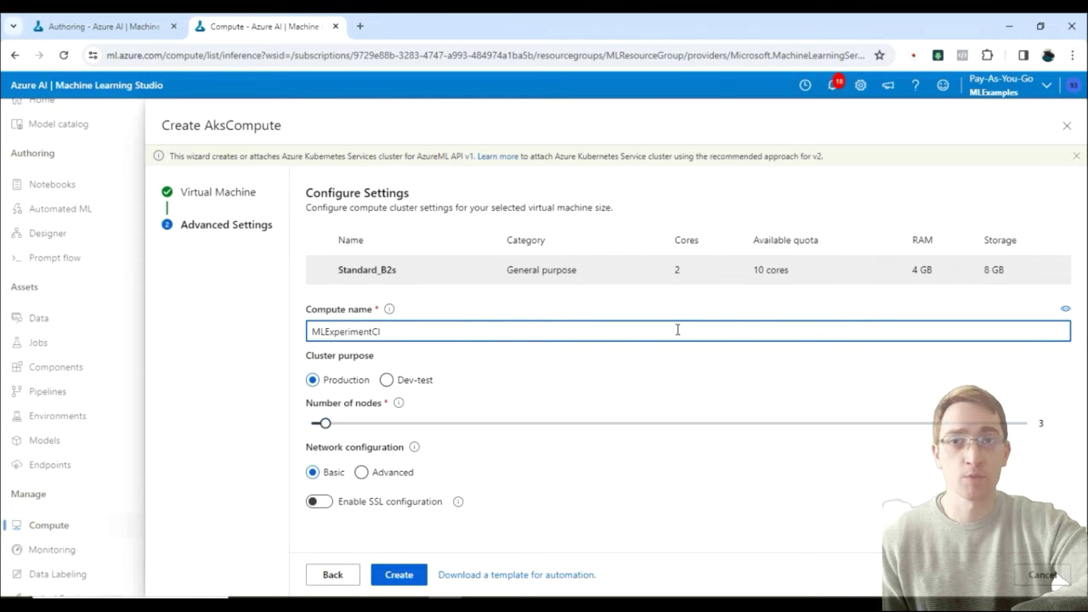
- Set the cluster purpose to Dev-test with 1 node and create the AKS cluster
{"action": "left_click", "coordinate": [387, 379]}
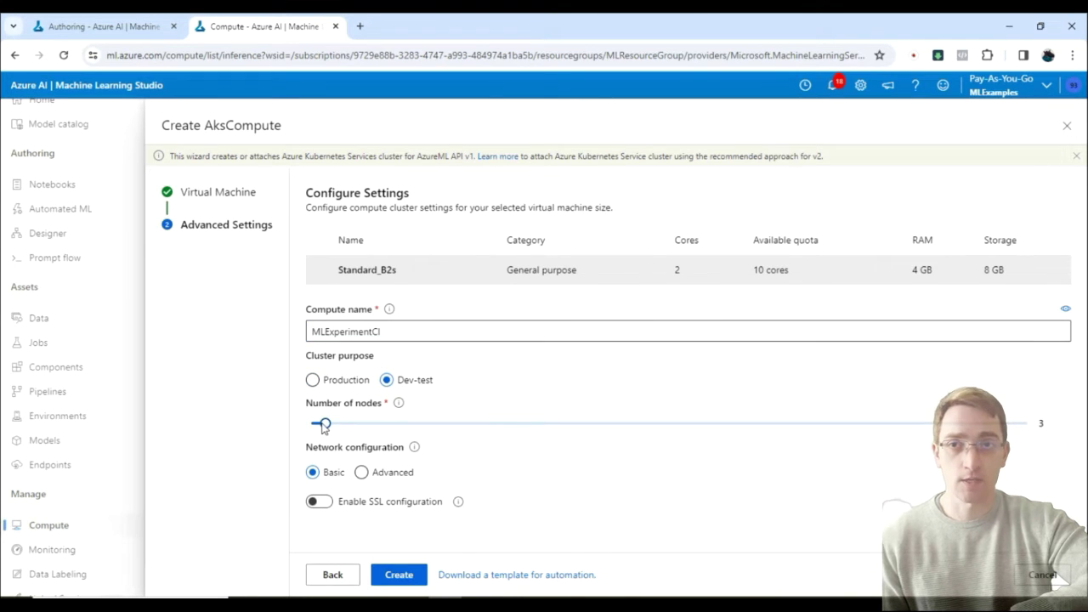
{"action": "left_click_drag", "start_coordinate": [323, 426], "coordinate": [310, 425]}
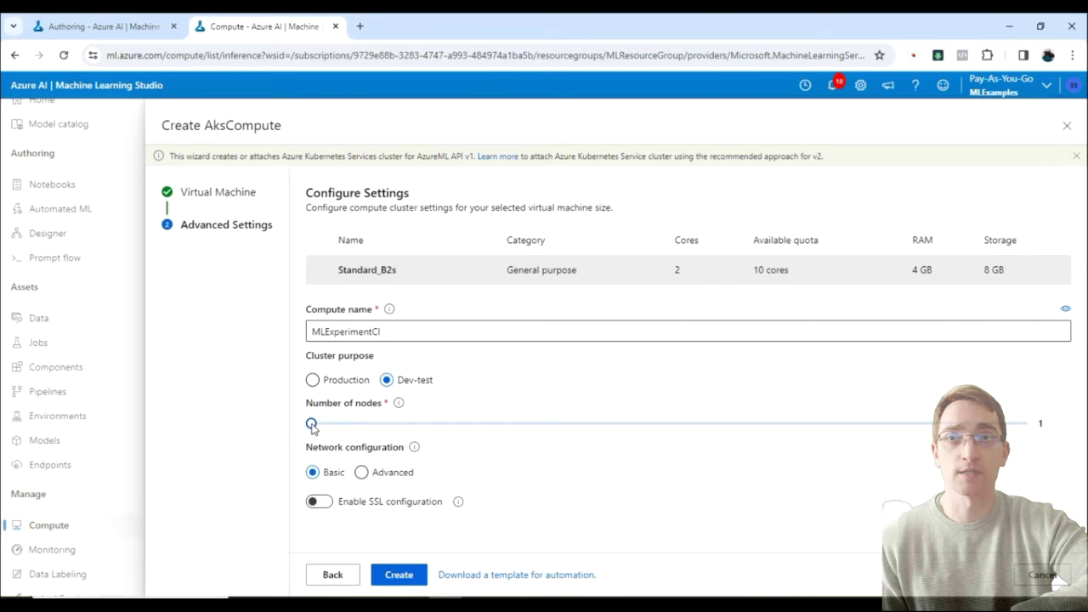
{"action": "left_click", "coordinate": [399, 576]}
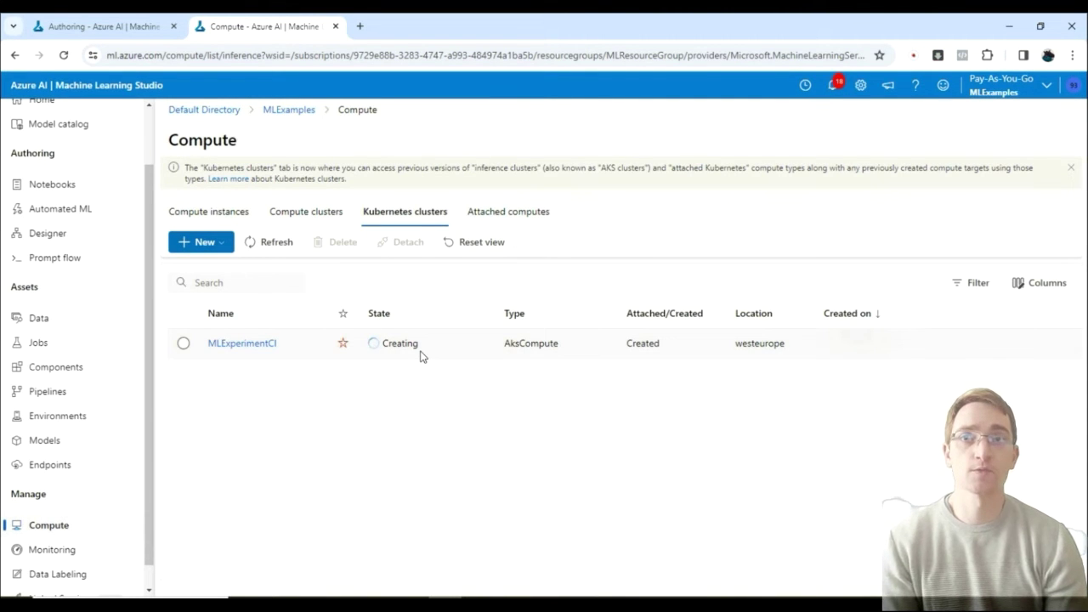
- Open the completed real-time inference pipeline job in the MLExperiment008 experiment
{"action": "left_click", "coordinate": [60, 347]}
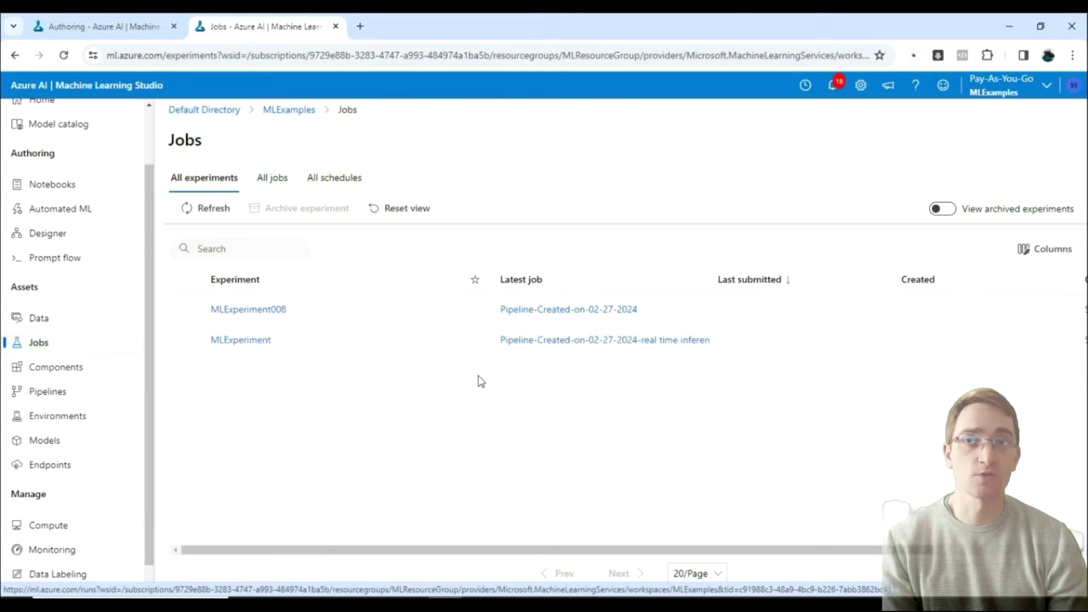
{"action": "left_click", "coordinate": [274, 313]}
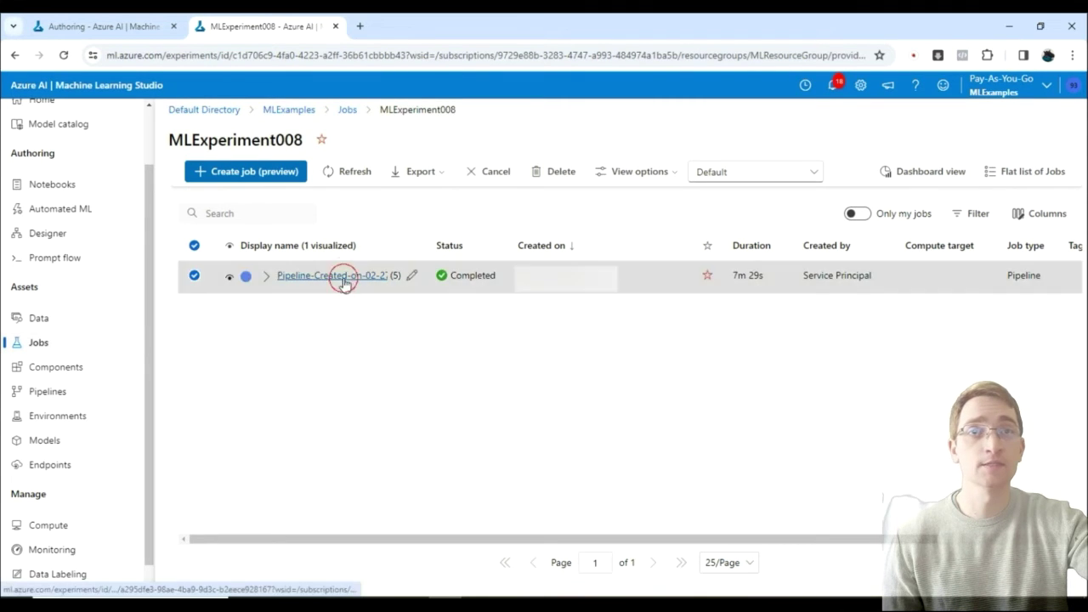
{"action": "left_click", "coordinate": [342, 277]}
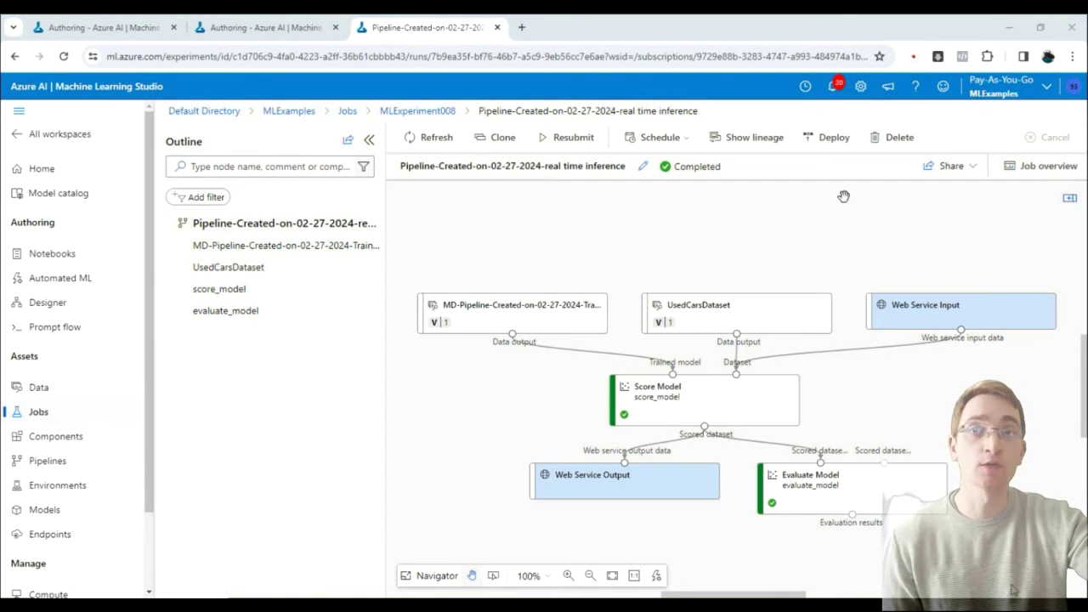
- Deploy the inference pipeline as a new real-time endpoint named usedcarsendpoint on the AksCompute cluster MLExperimentCl
{"action": "left_click", "coordinate": [823, 139]}
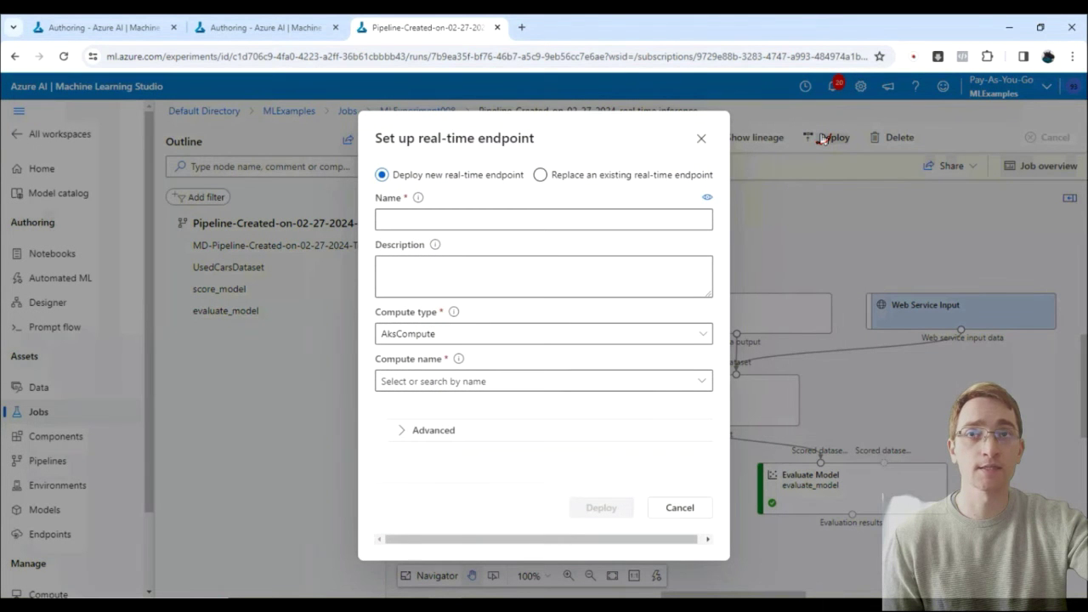
{"action": "left_click", "coordinate": [536, 380]}
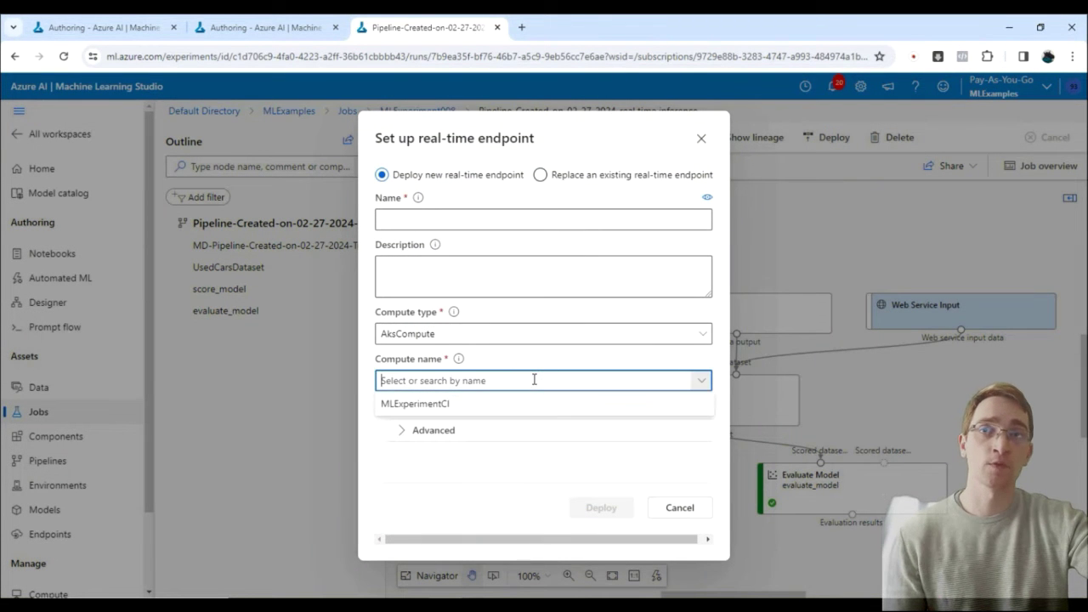
{"action": "left_click", "coordinate": [515, 406]}
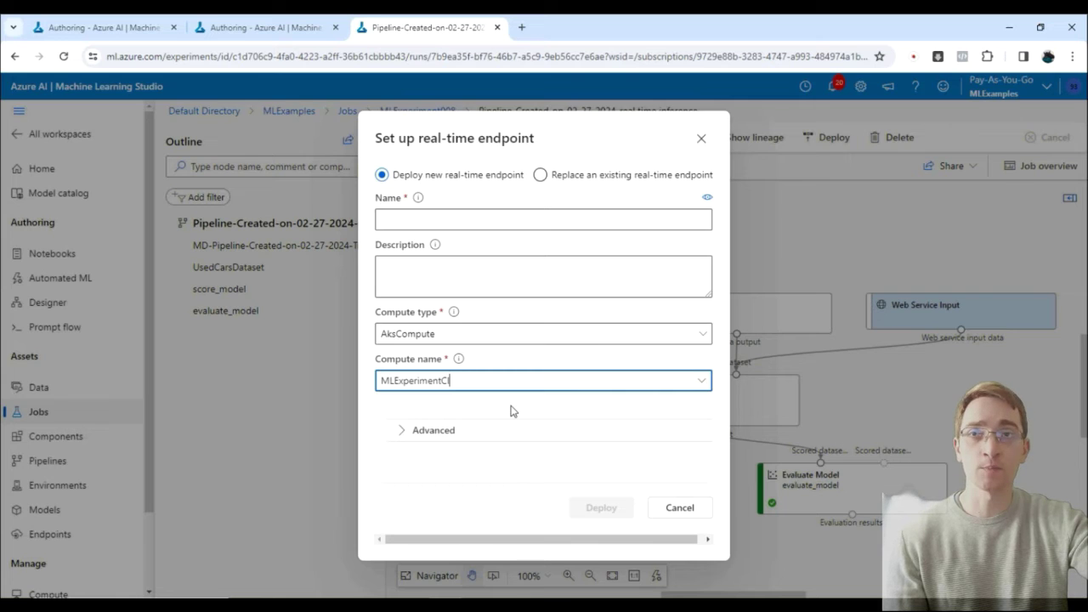
{"action": "left_click", "coordinate": [449, 218]}
{"action": "type", "text": "us-c"}
{"action": "type", "text": "ars"}
{"action": "type", "text": "endpo"}
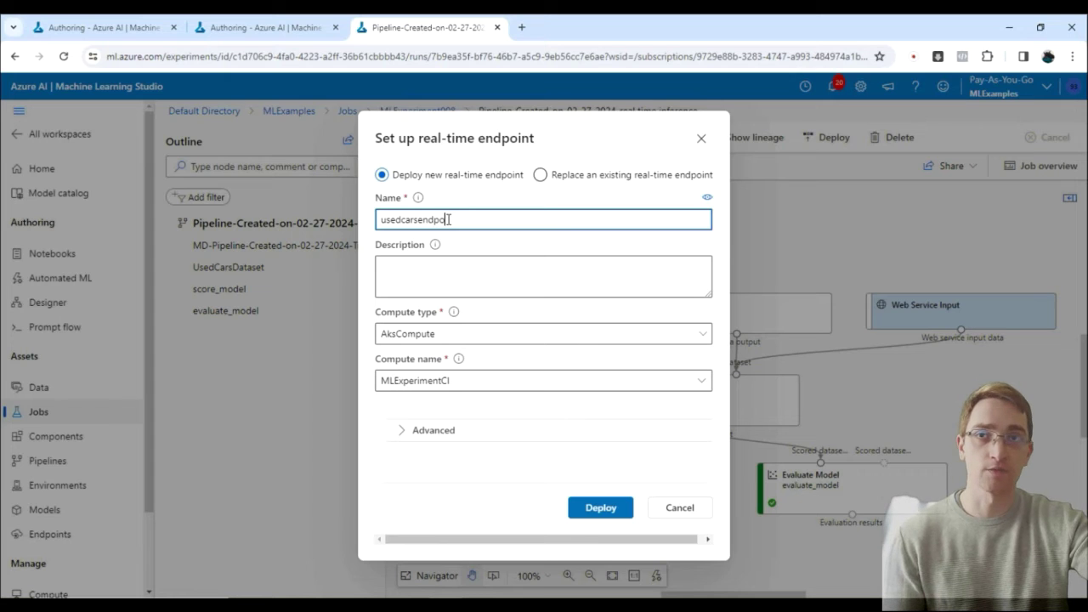
{"action": "type", "text": "int"}
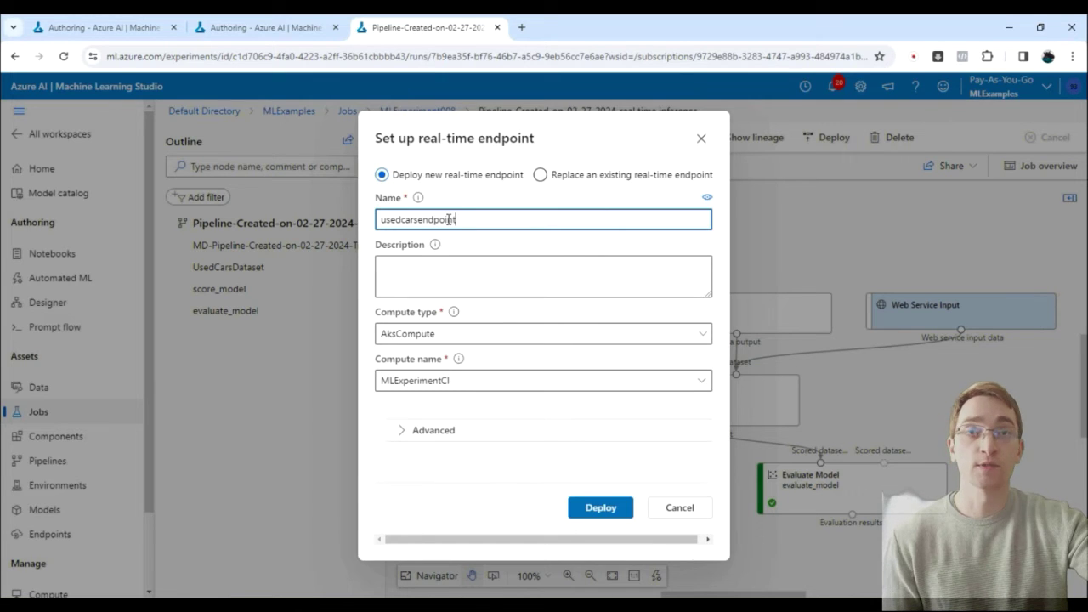
{"action": "left_click", "coordinate": [587, 502]}
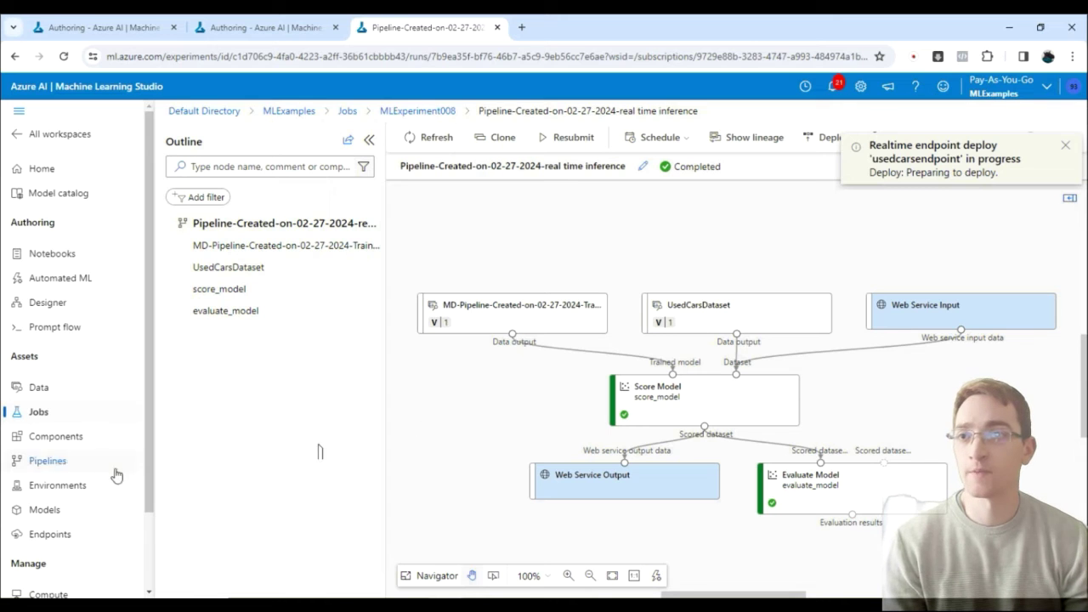
- Check the deployment state in the details of the usedcarsendpoint real-time endpoint
{"action": "left_click", "coordinate": [50, 534]}
{"action": "left_click", "coordinate": [253, 310]}
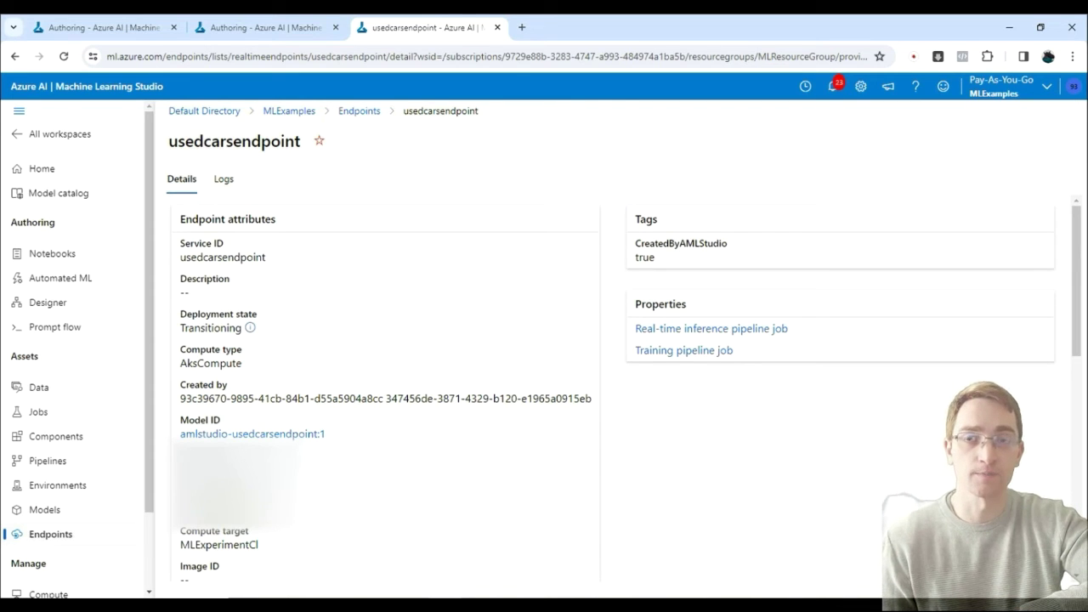
{"action": "key", "text": "alt+Left"}
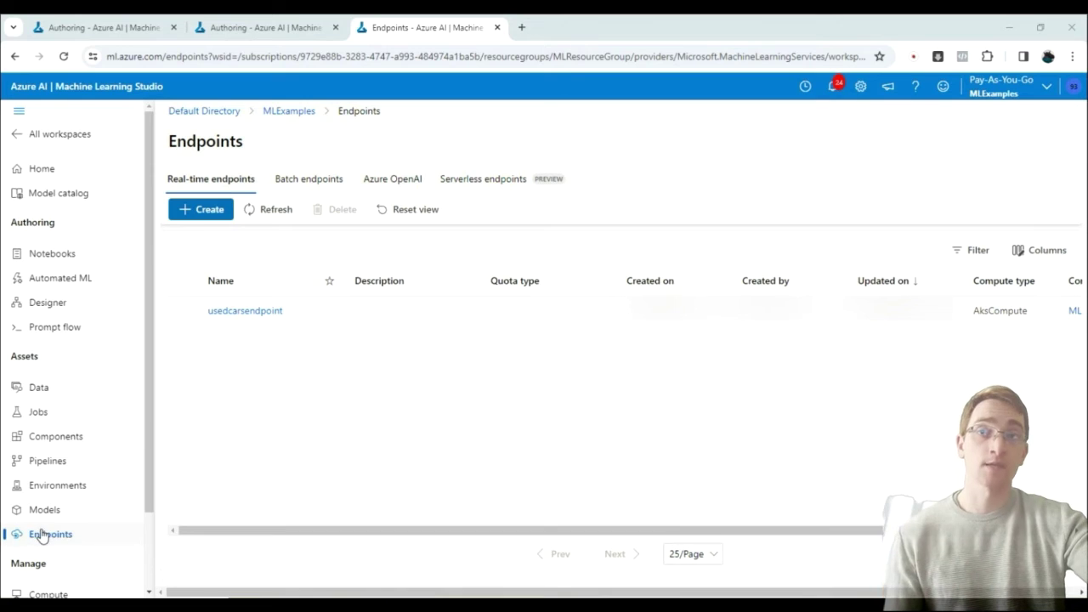
{"action": "left_click", "coordinate": [243, 311]}
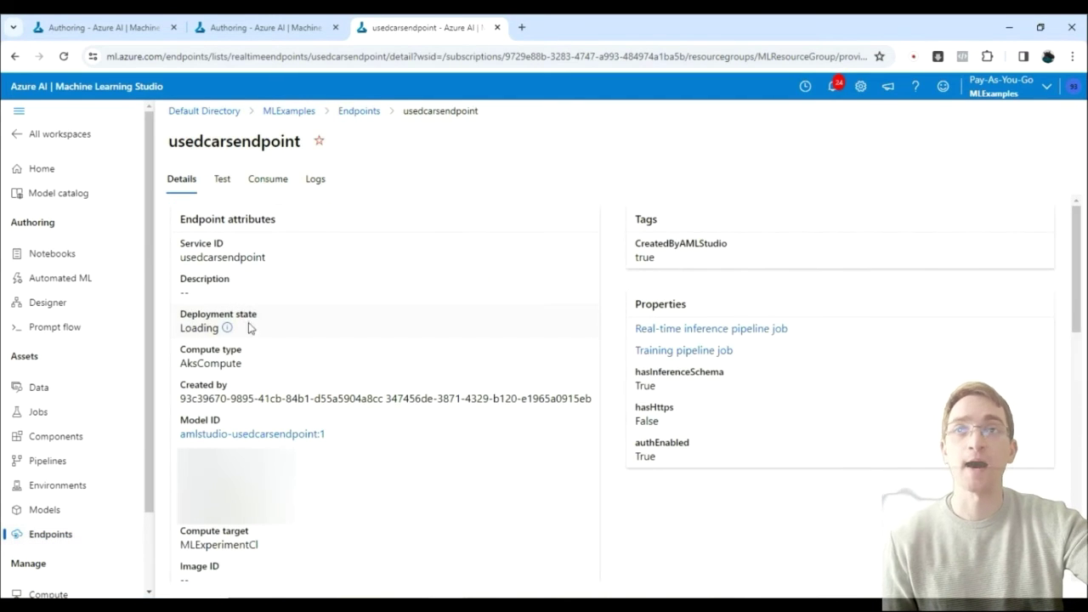
{"action": "left_click", "coordinate": [187, 329]}
{"action": "left_click_drag", "start_coordinate": [186, 328], "coordinate": [255, 334]}
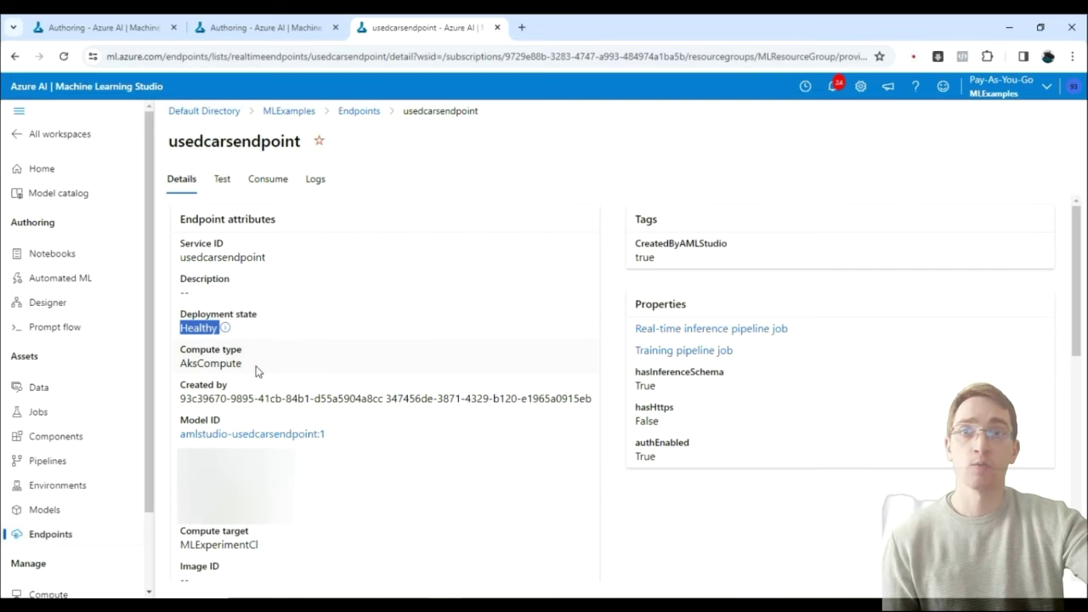
- Reduce the endpoint's test input JSON to the first record, the Ford, by deleting all the other car records
{"action": "left_click", "coordinate": [221, 184]}
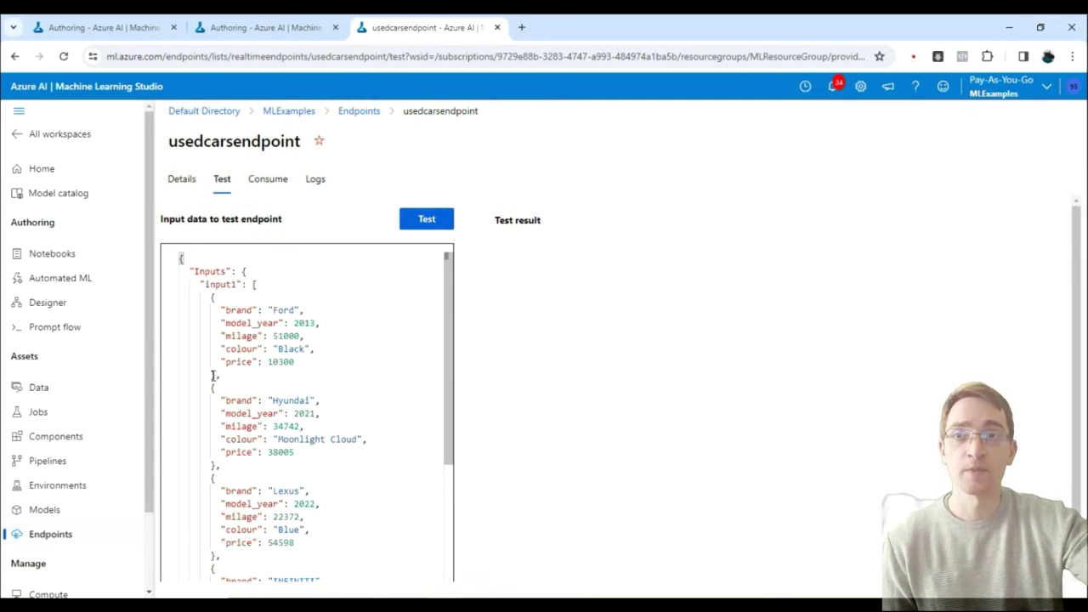
{"action": "scroll", "coordinate": [315, 390], "scroll_direction": "down", "scroll_amount": 3}
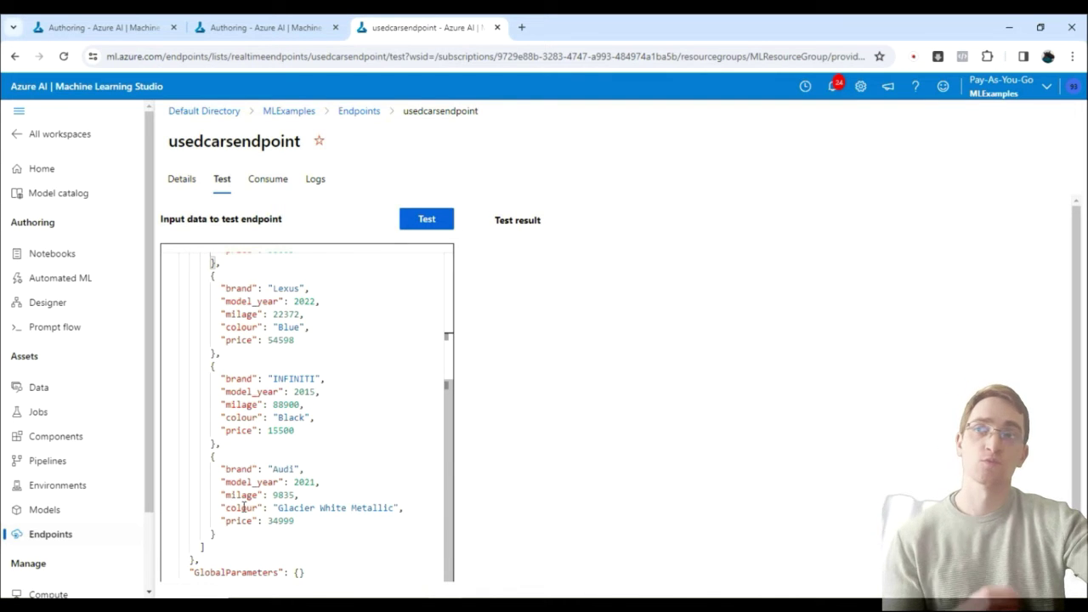
{"action": "left_click_drag", "start_coordinate": [219, 544], "coordinate": [216, 375]}
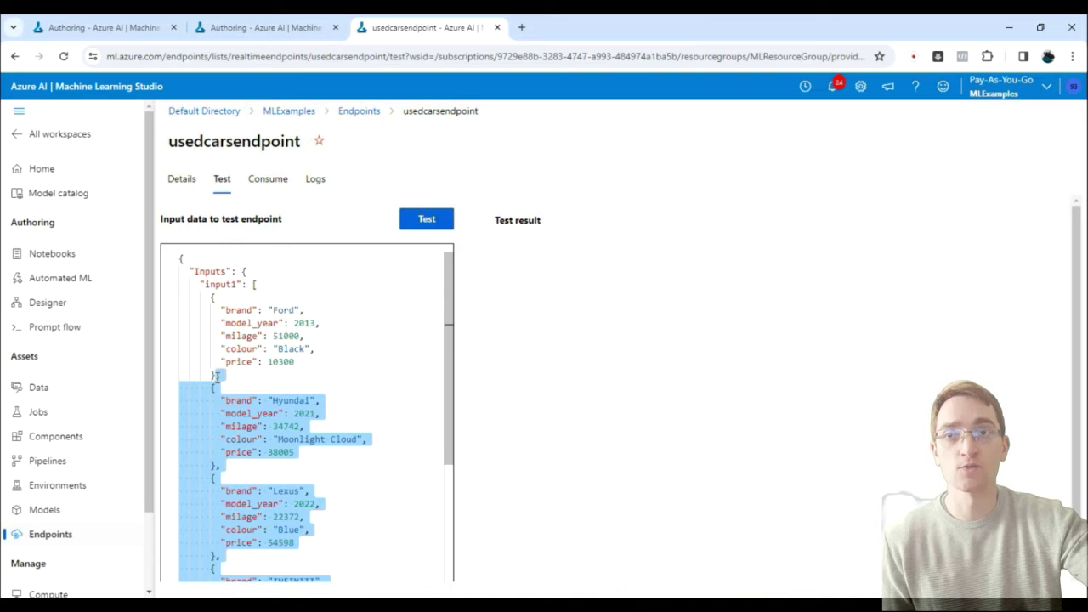
{"action": "key", "text": "Delete"}
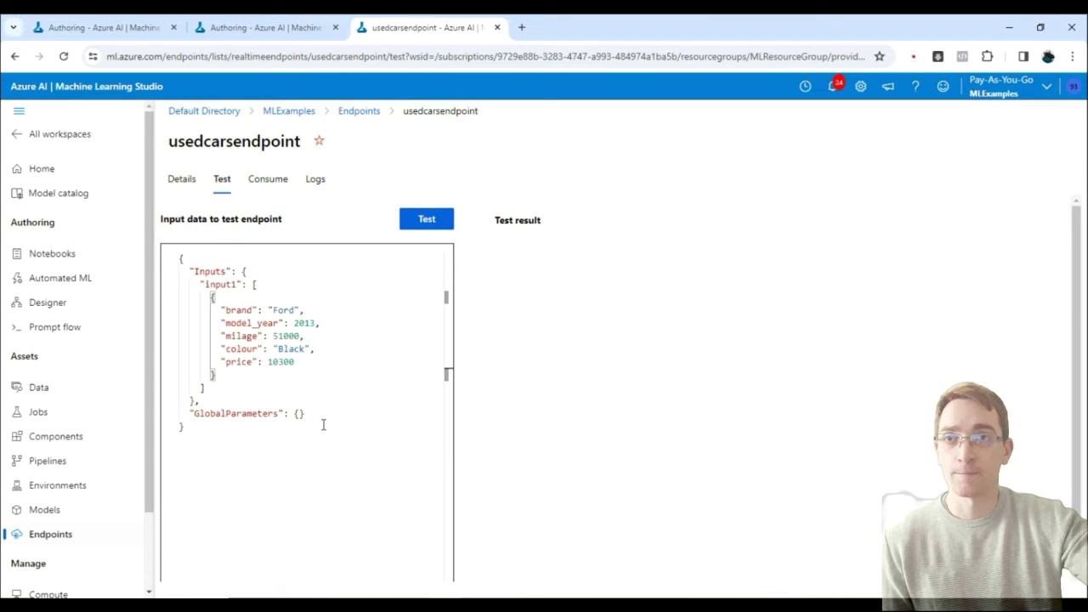
- Set the test record's brand to BMW, run the endpoint test and examine the scored label
{"action": "double_click", "coordinate": [283, 310]}
{"action": "type", "text": "BMW"}
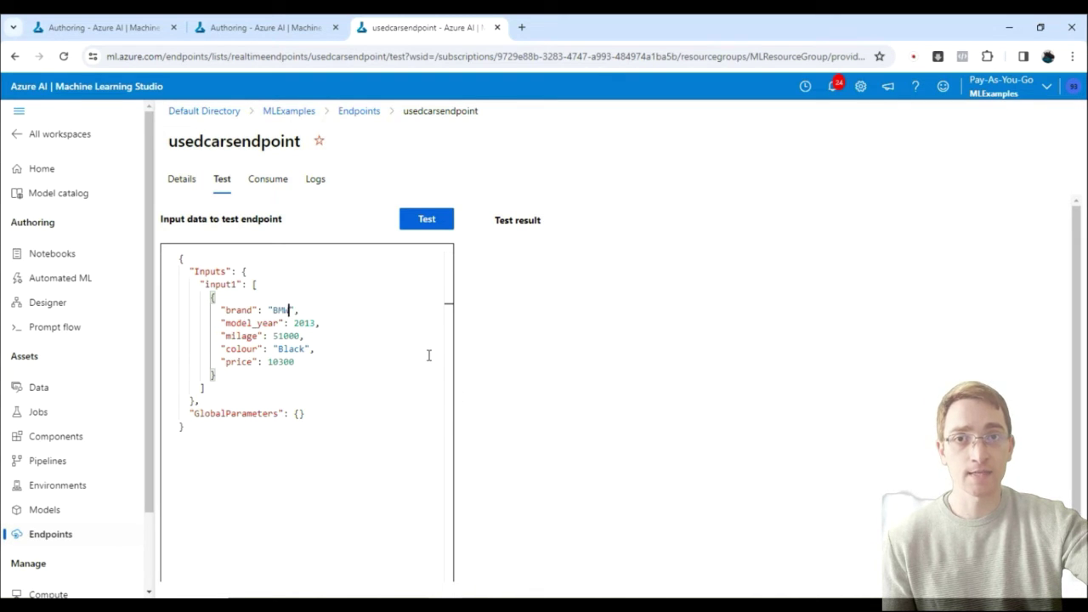
{"action": "left_click", "coordinate": [424, 219]}
{"action": "left_click", "coordinate": [691, 432]}
{"action": "left_click_drag", "start_coordinate": [690, 432], "coordinate": [710, 435]}
{"action": "double_click", "coordinate": [690, 430]}
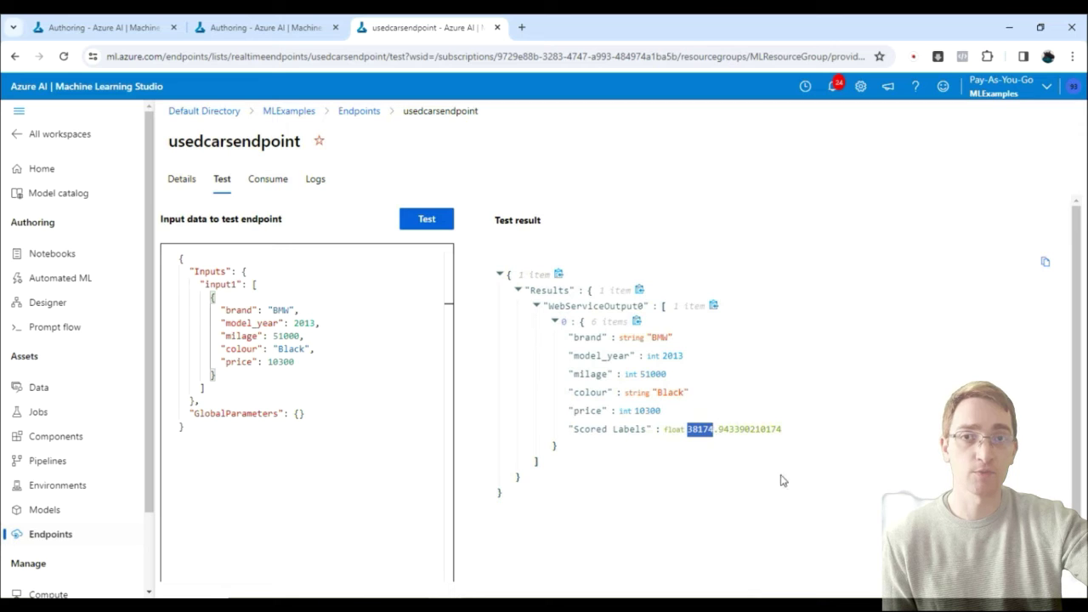
- Set the test record's model_year to 2018 and run the endpoint test again
{"action": "left_click", "coordinate": [309, 323]}
{"action": "left_click", "coordinate": [314, 324]}
{"action": "key", "text": "BackSpace"}
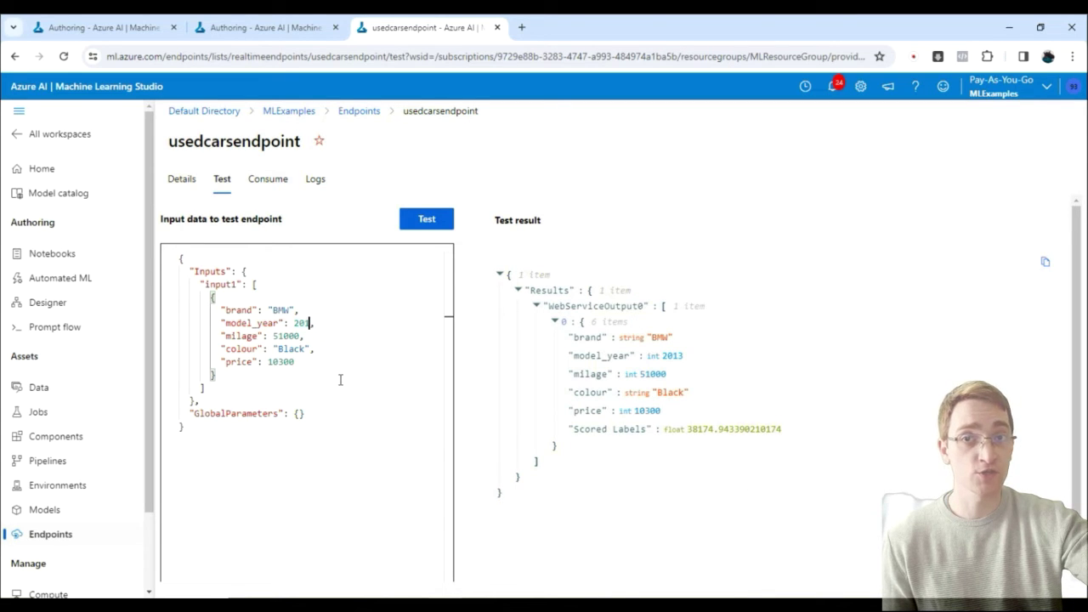
{"action": "type", "text": "9"}
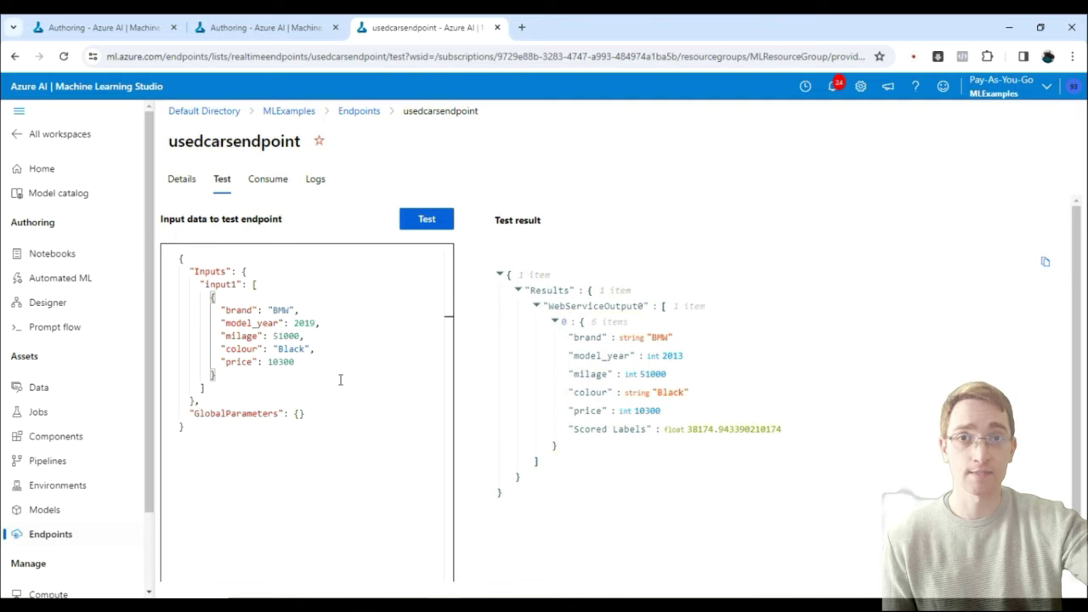
{"action": "type", "text": "8"}
{"action": "left_click", "coordinate": [431, 220]}
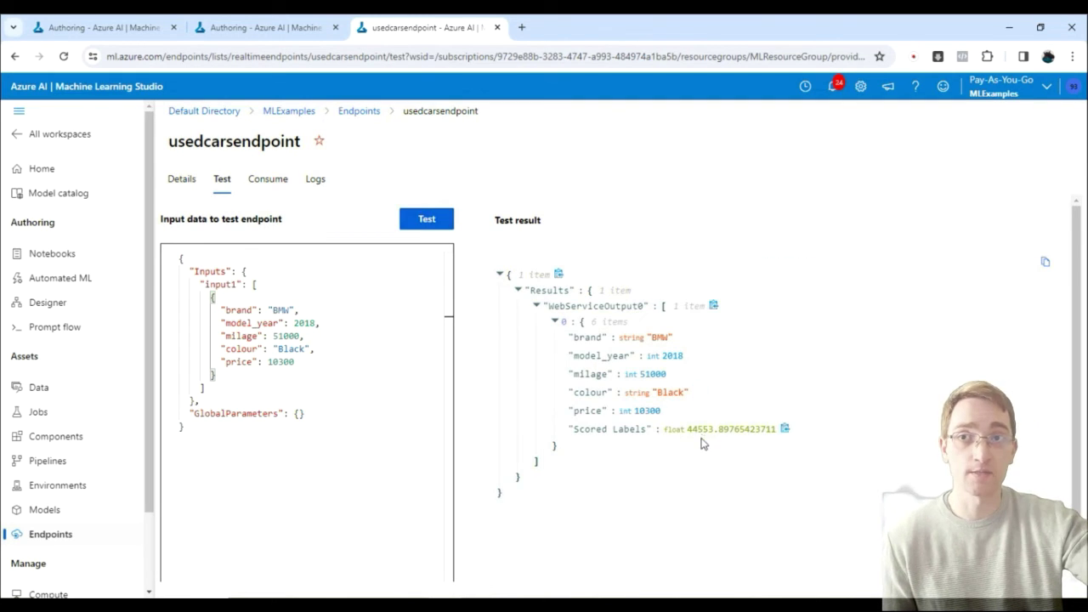
- Set the test record's milage to 209000, rerun the endpoint test and examine the scored label
{"action": "left_click", "coordinate": [286, 337]}
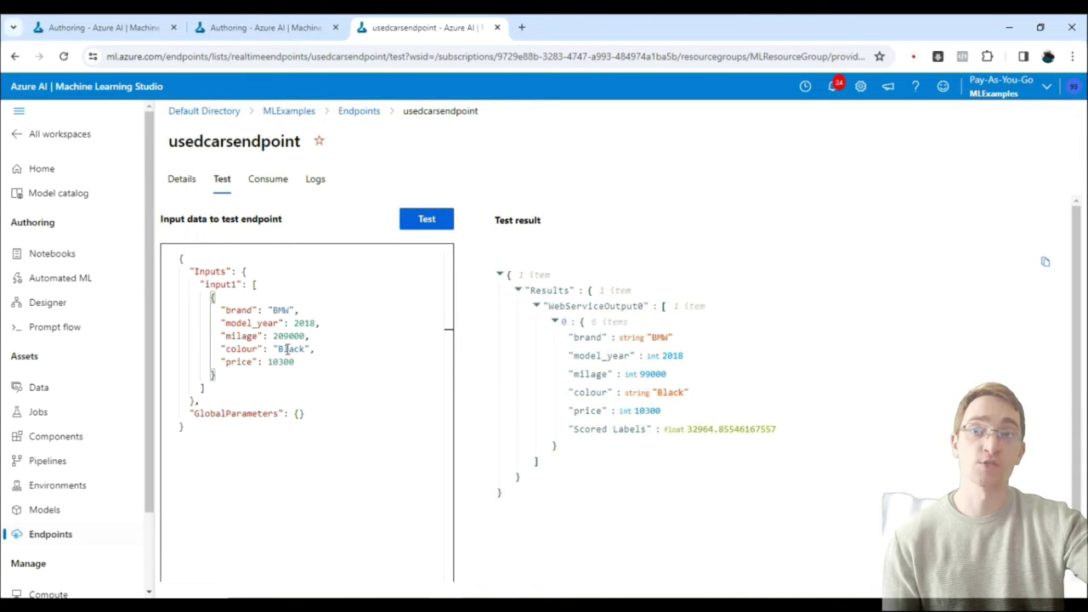
{"action": "left_click", "coordinate": [432, 219]}
{"action": "double_click", "coordinate": [693, 429]}
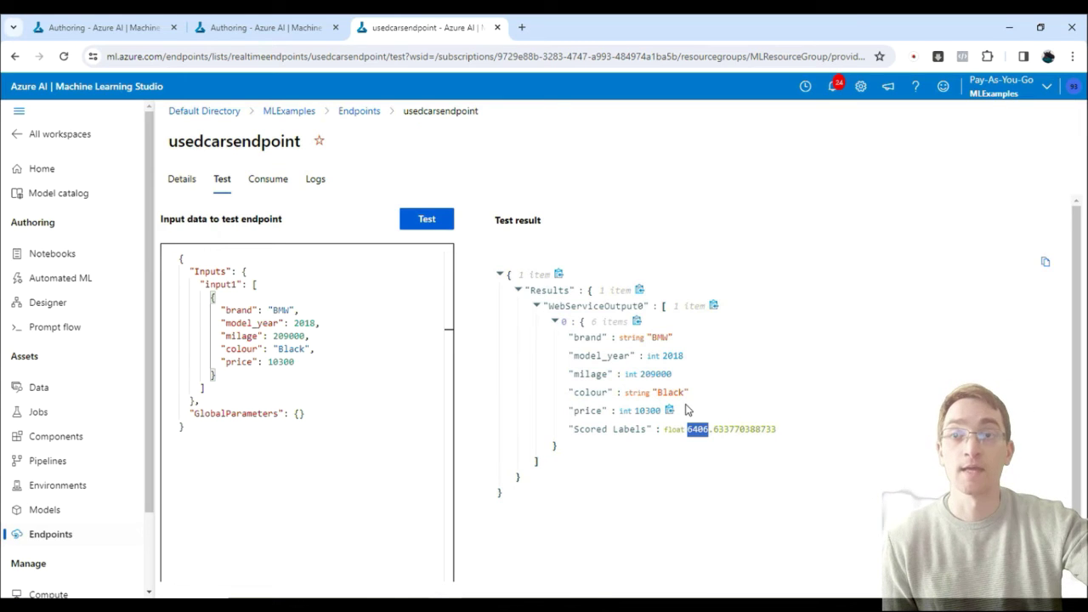
- Set the test record's colour to Red and rerun the endpoint test
{"action": "double_click", "coordinate": [290, 348]}
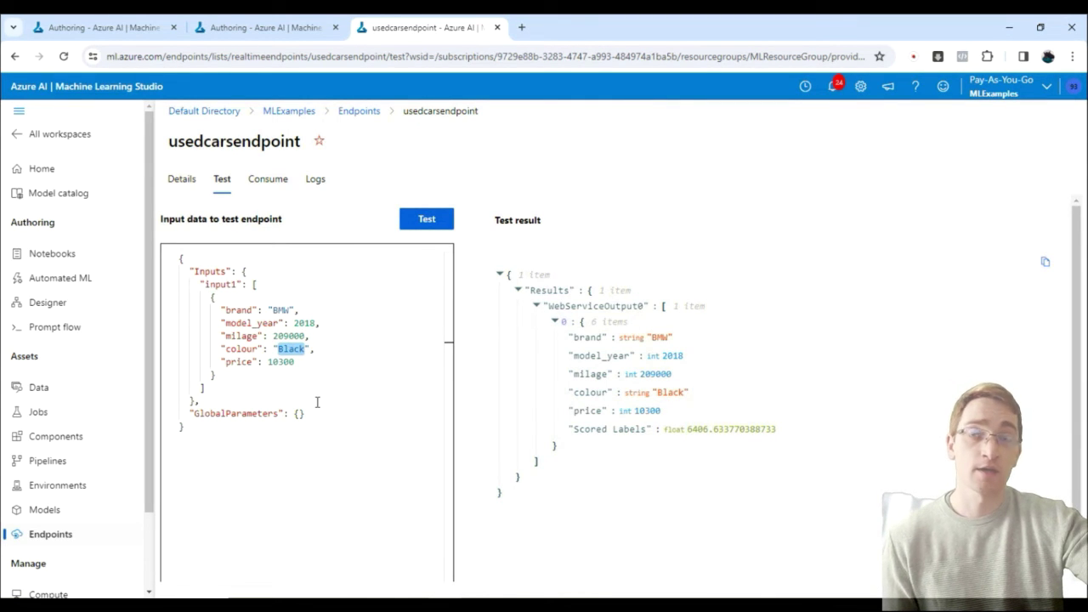
{"action": "type", "text": "Red"}
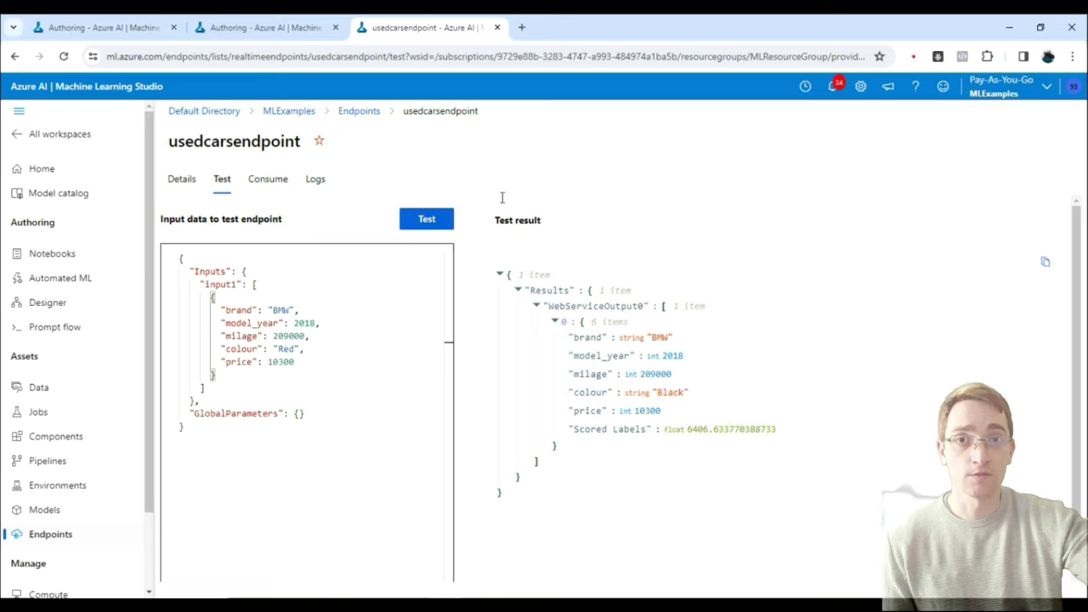
{"action": "left_click", "coordinate": [426, 223]}
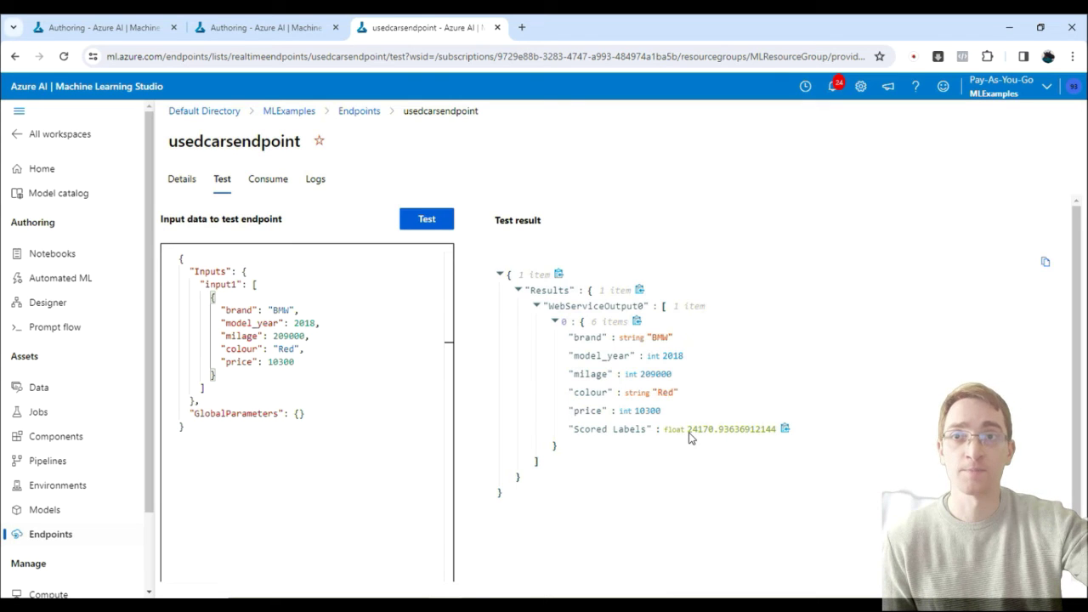
- Set the test record's milage to 50000 and rerun the endpoint test
{"action": "double_click", "coordinate": [292, 336]}
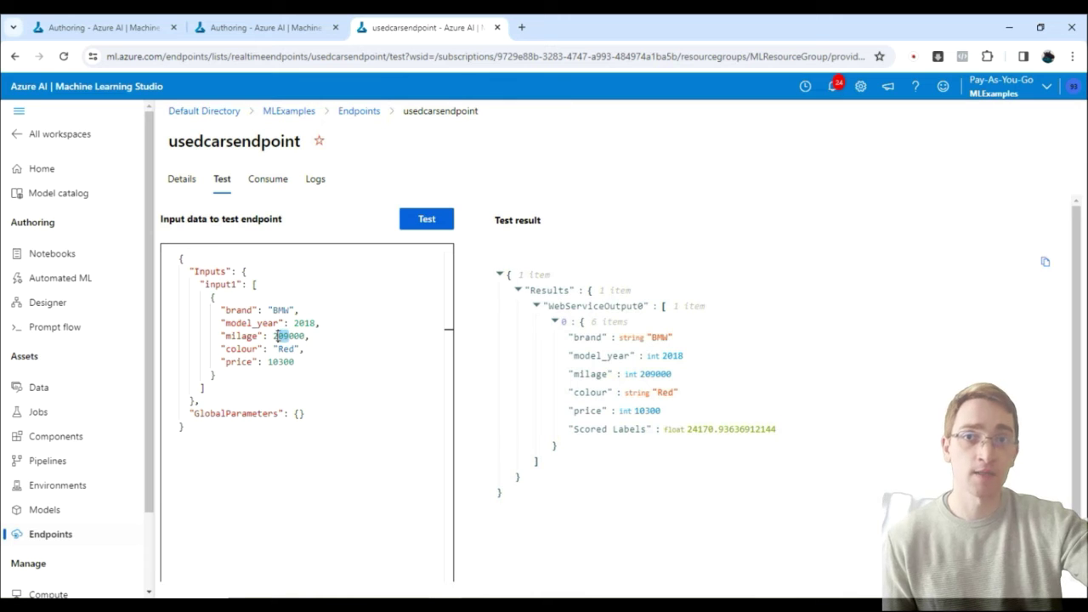
{"action": "type", "text": "5"}
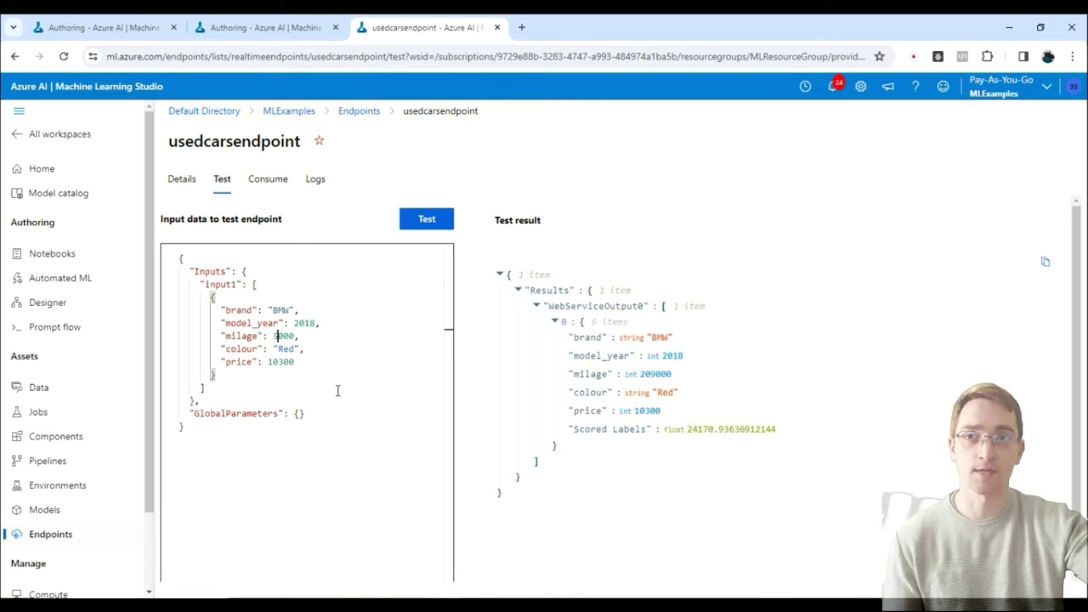
{"action": "type", "text": "0"}
{"action": "left_click", "coordinate": [428, 219]}
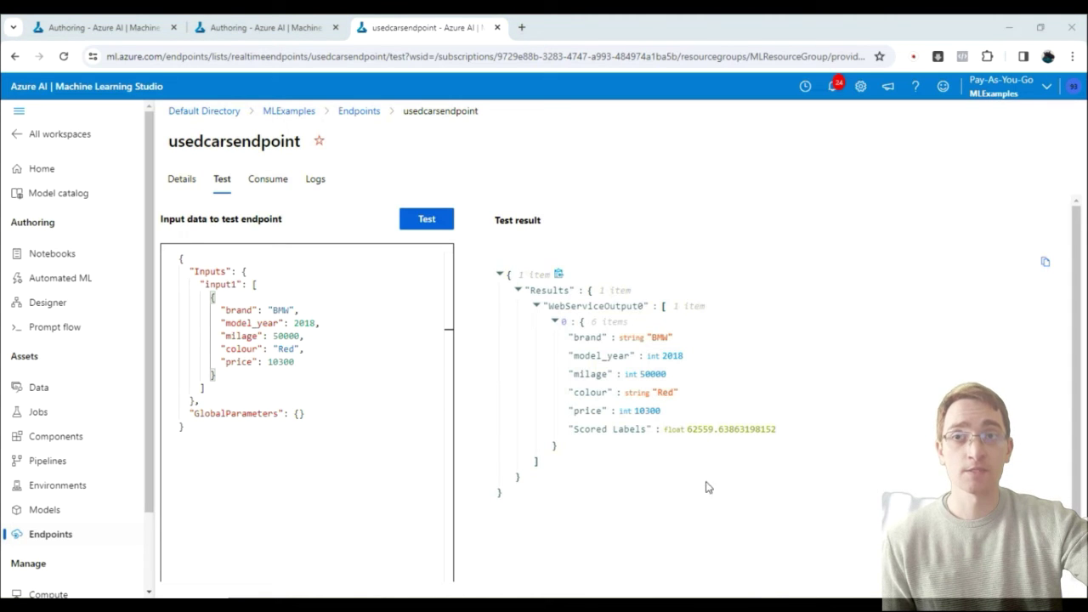
- View the endpoint's consumption info and reveal its primary and secondary authentication keys
{"action": "left_click", "coordinate": [277, 181]}
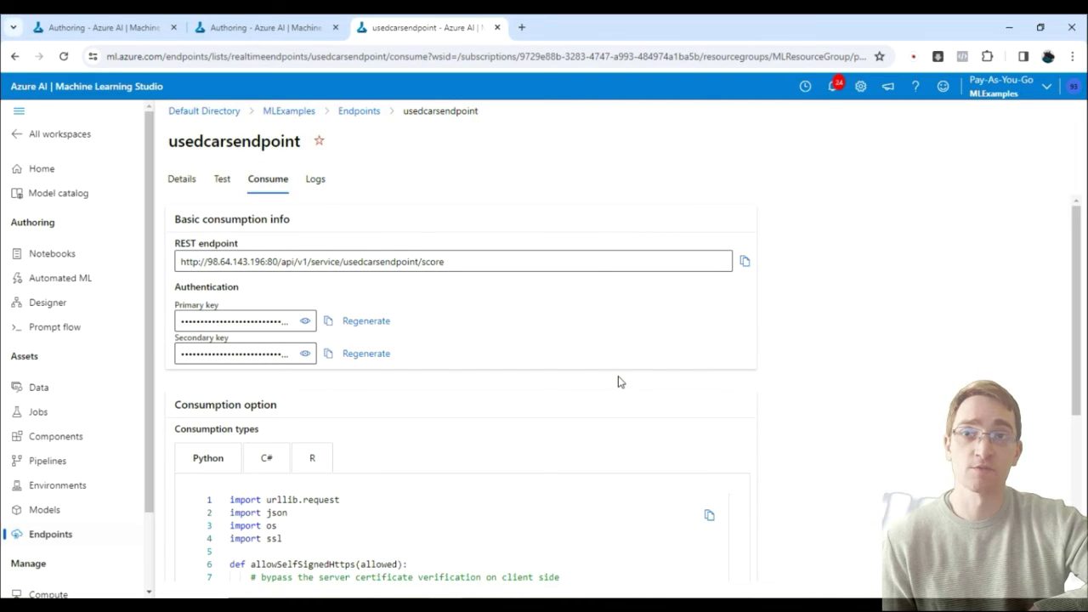
{"action": "left_click", "coordinate": [305, 321]}
{"action": "left_click", "coordinate": [305, 353]}
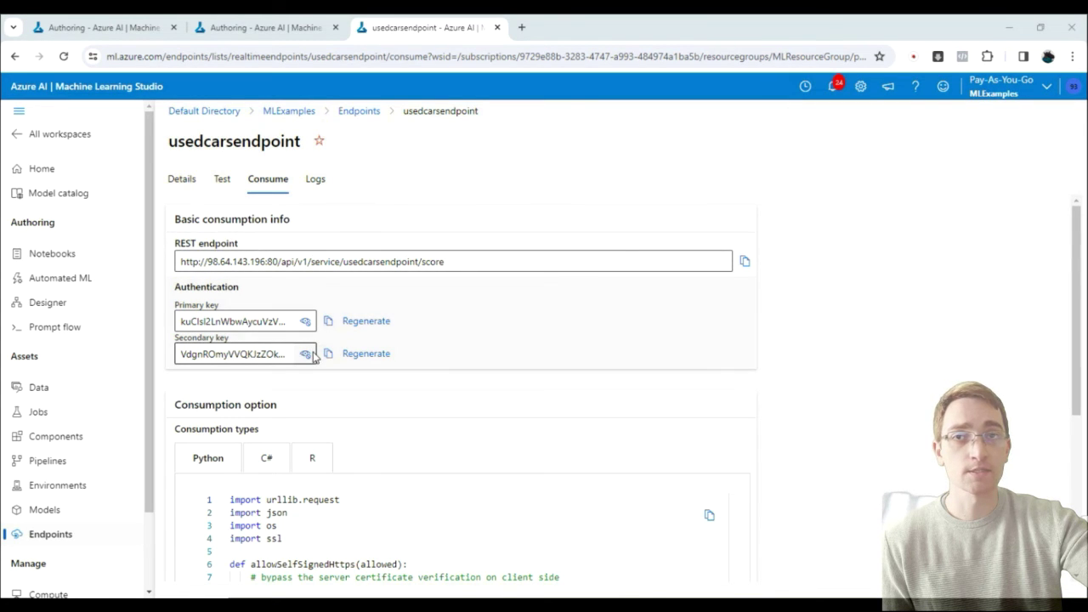
- Copy the endpoint's REST URL, switch to Postman and create a POST request addressed to that URL
{"action": "left_click", "coordinate": [745, 262]}
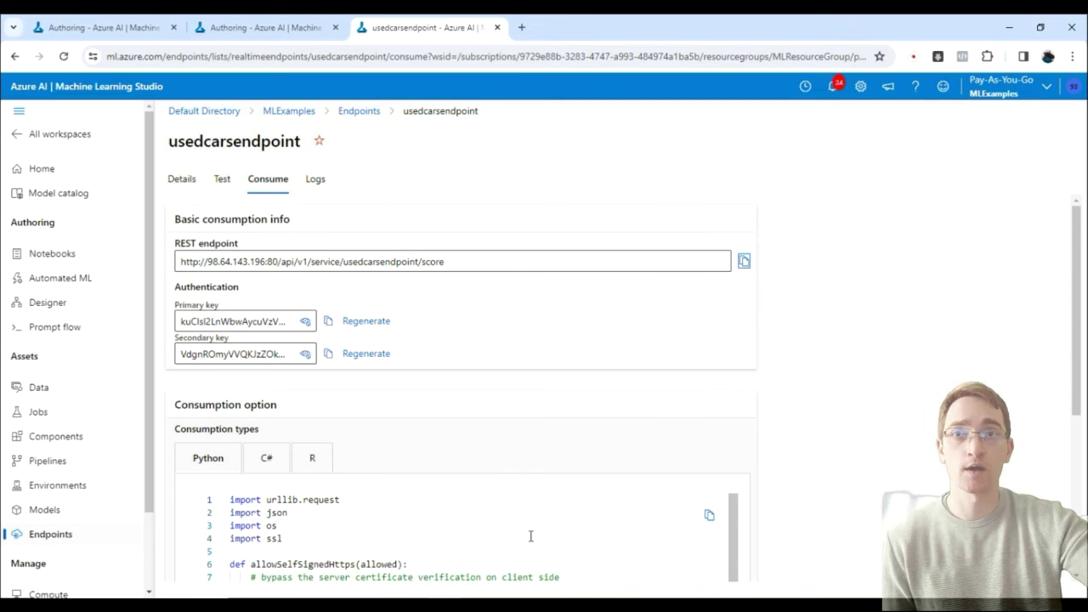
{"action": "key", "text": "alt+Tab"}
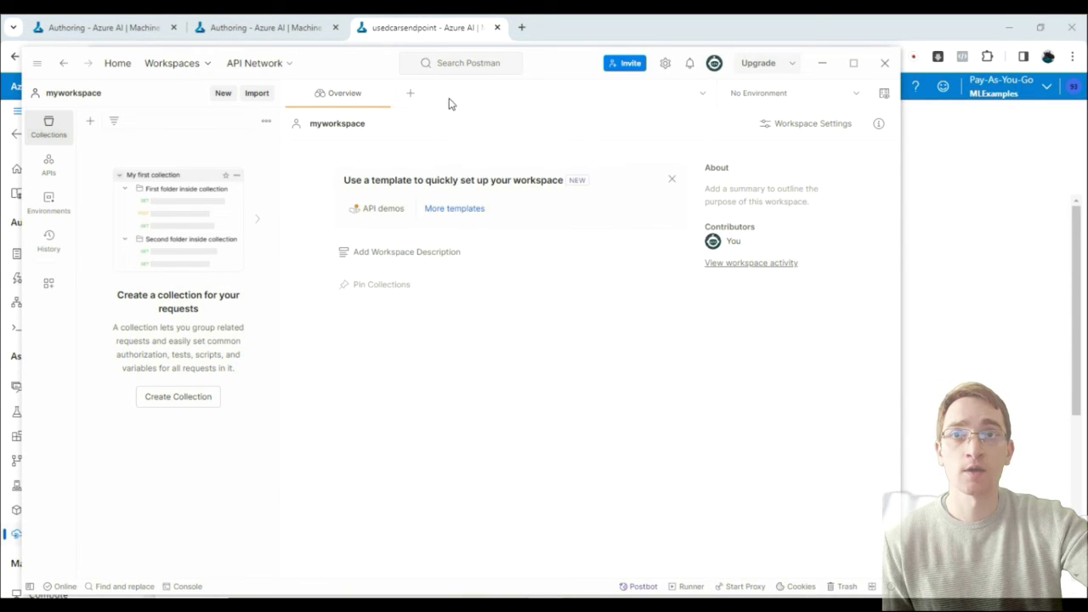
{"action": "left_click", "coordinate": [410, 95]}
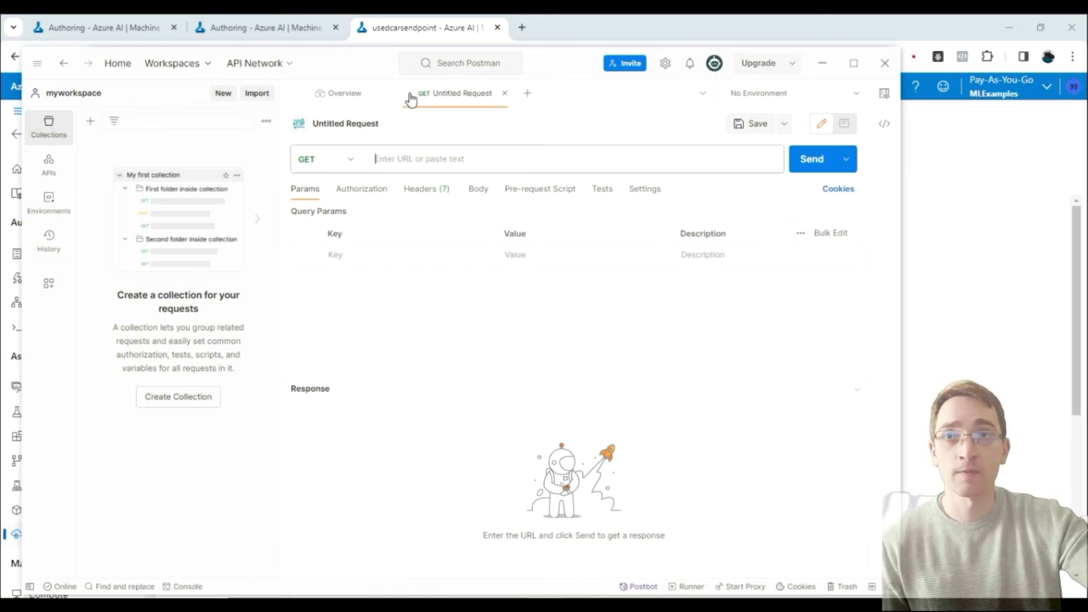
{"action": "left_click", "coordinate": [348, 162]}
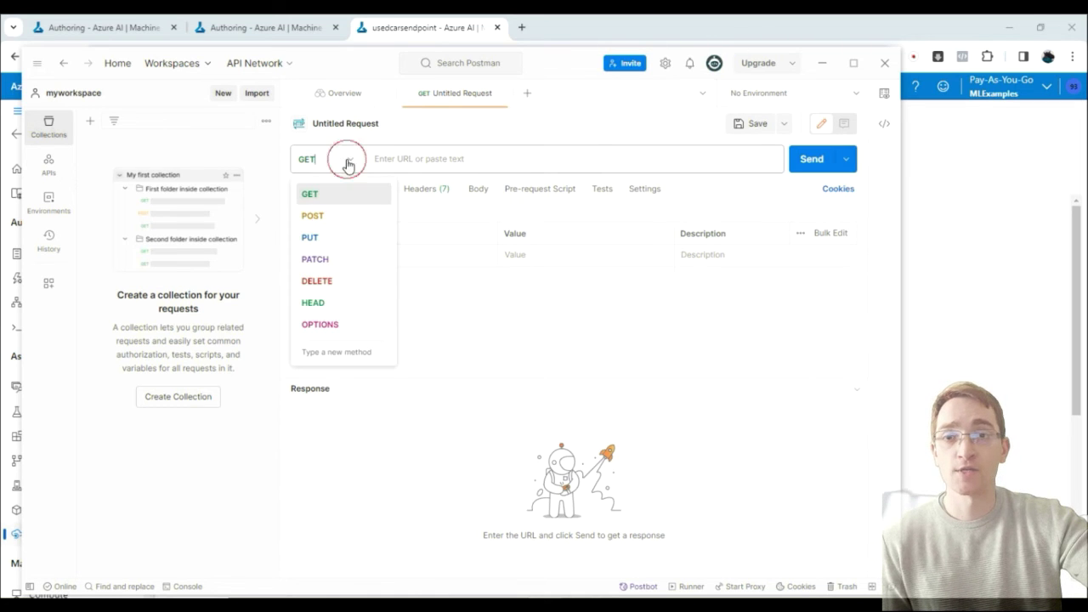
{"action": "left_click", "coordinate": [330, 218]}
{"action": "left_click", "coordinate": [418, 159]}
{"action": "key", "text": "ctrl+v"}
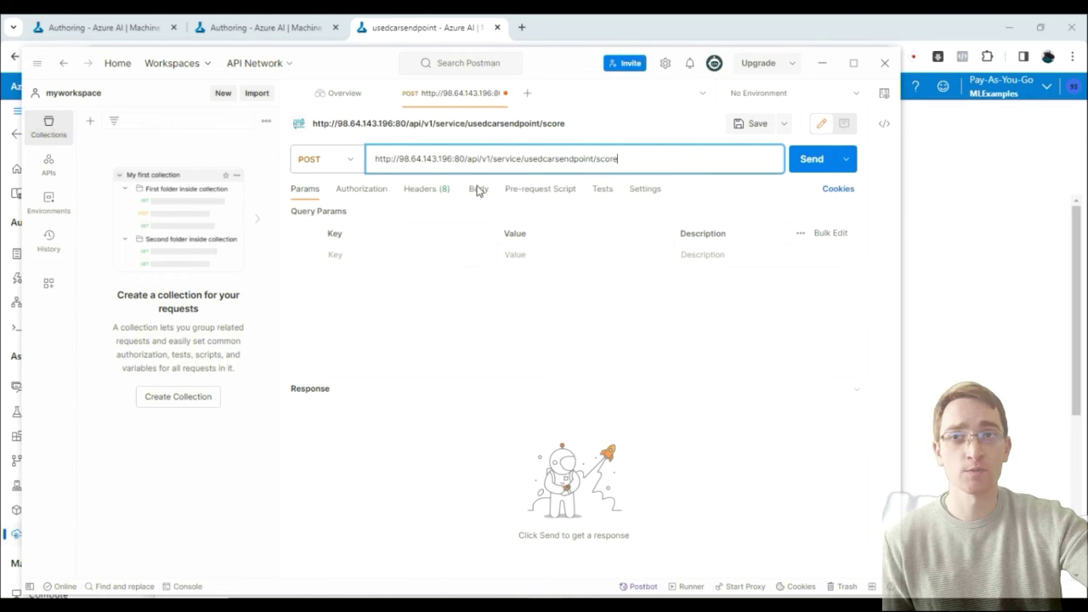
{"action": "left_click", "coordinate": [518, 305]}
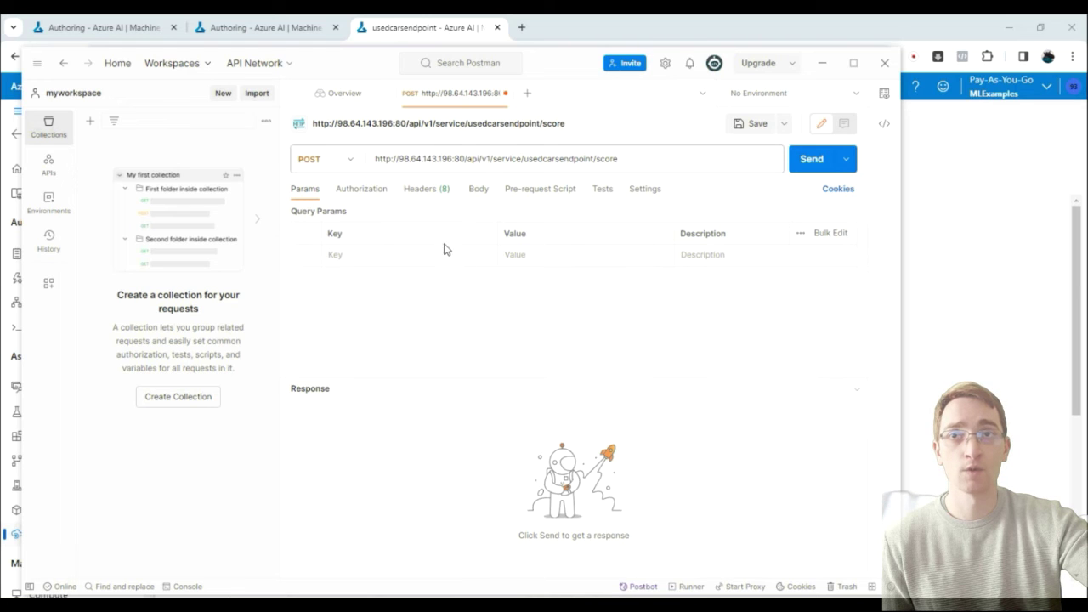
- Add an Authorization header to the POST request
{"action": "left_click", "coordinate": [423, 190]}
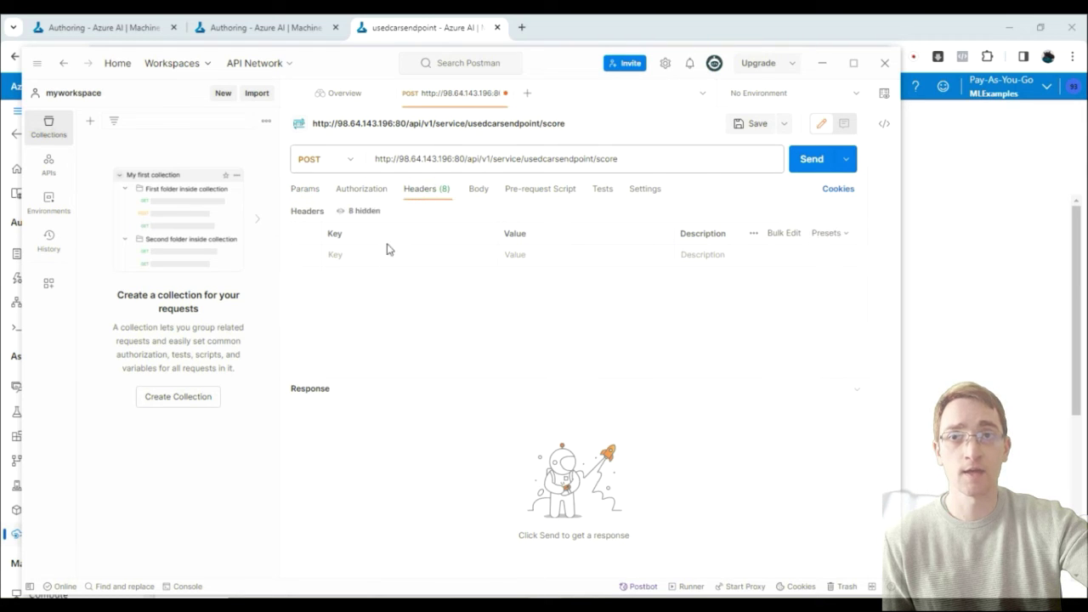
{"action": "left_click", "coordinate": [377, 255]}
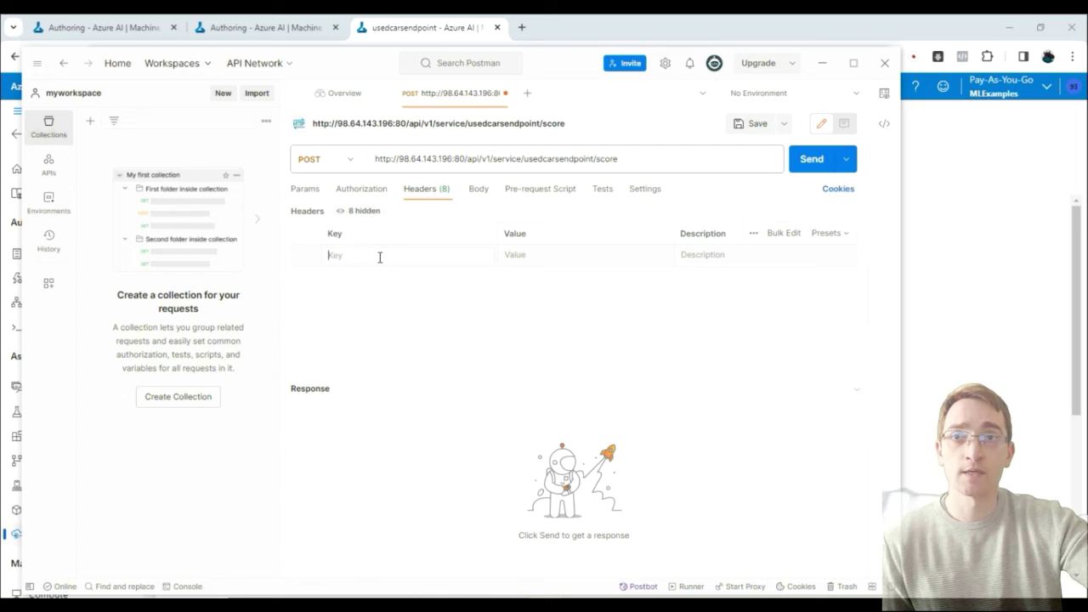
{"action": "type", "text": "Auth"}
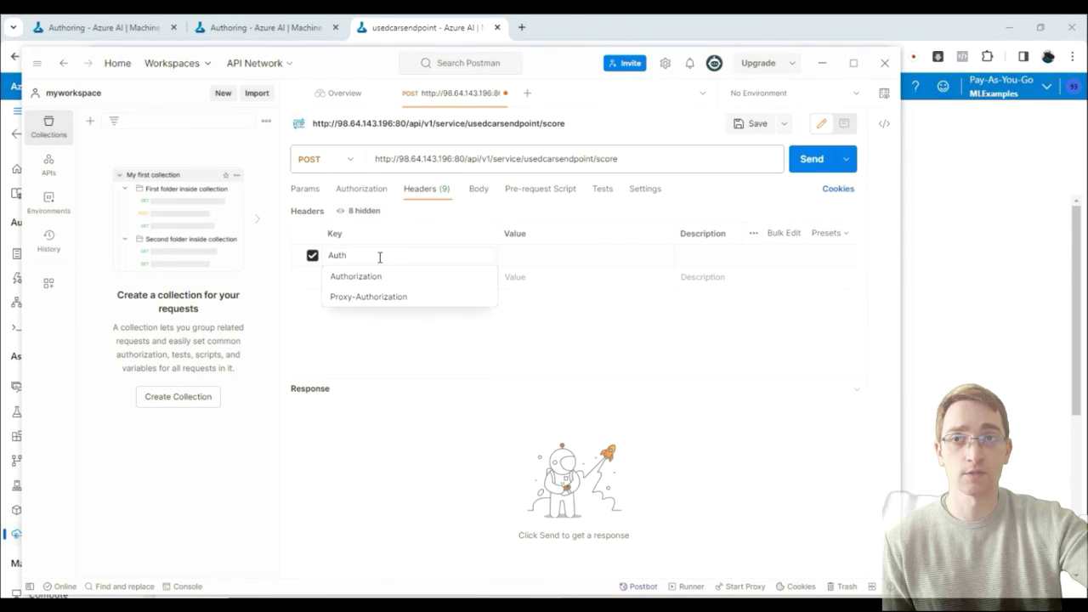
{"action": "left_click", "coordinate": [342, 277]}
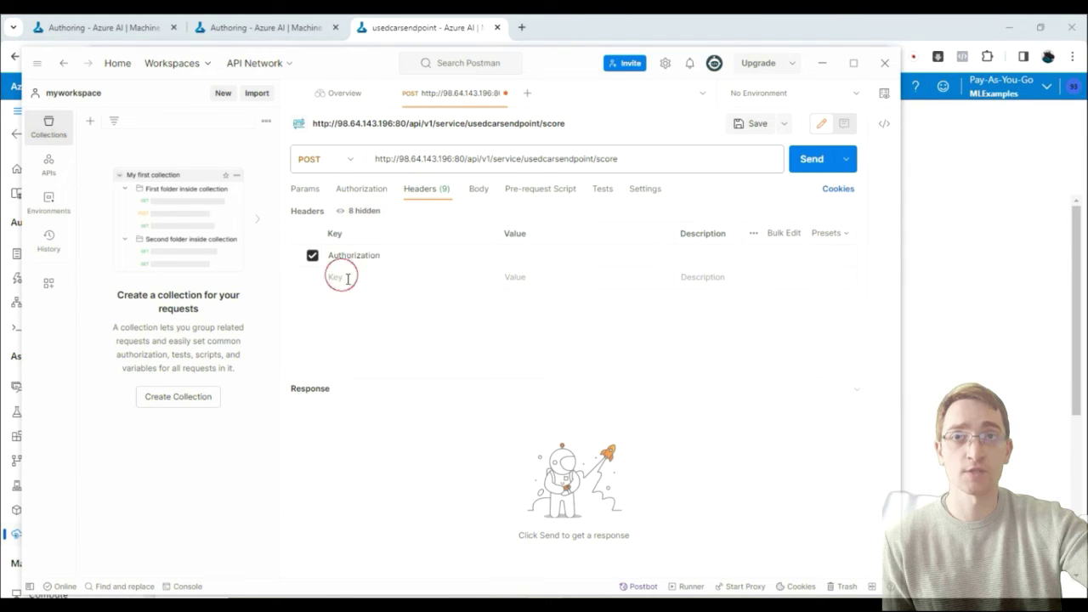
- Copy the endpoint's primary key from Azure ML Studio and fill the Postman Authorization header with Bearer followed by the key
{"action": "left_click", "coordinate": [552, 42]}
{"action": "left_click", "coordinate": [328, 322]}
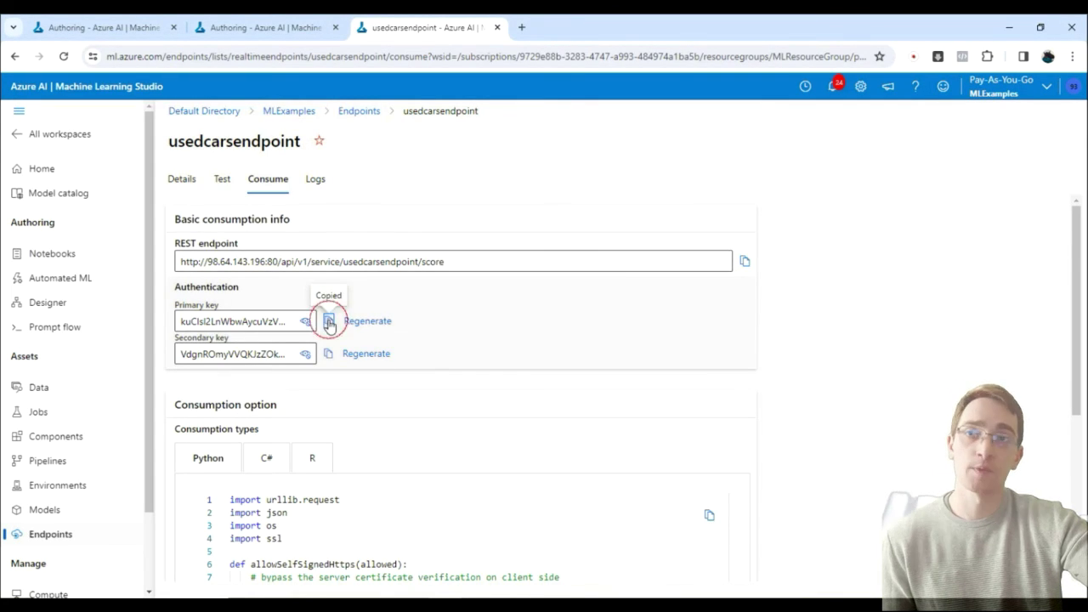
{"action": "key", "text": "alt+Tab"}
{"action": "left_click", "coordinate": [516, 256]}
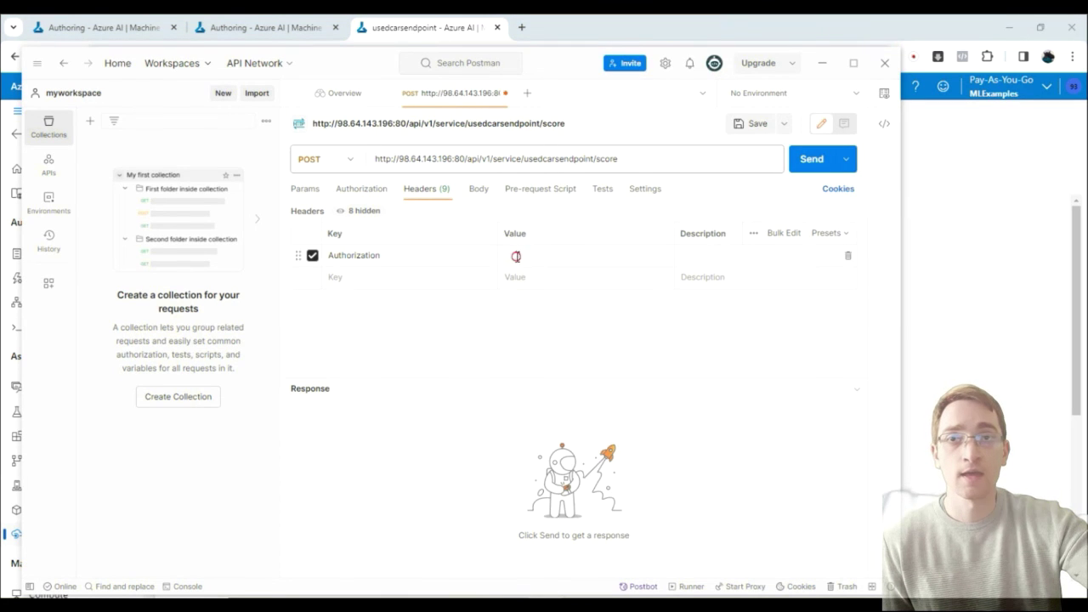
{"action": "type", "text": "Be"}
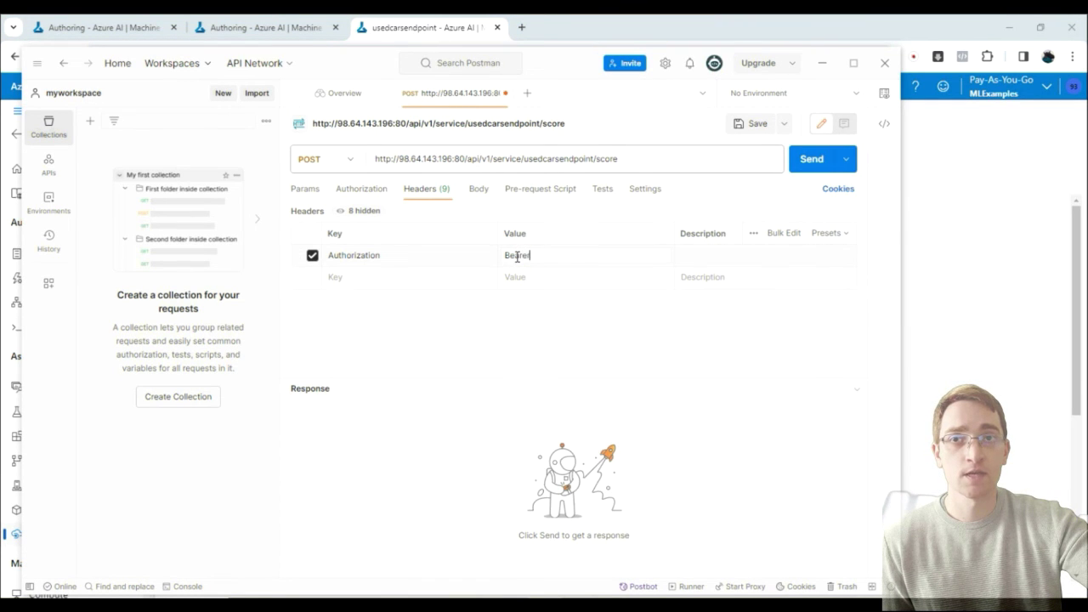
{"action": "type", "text": "arer"}
{"action": "key", "text": "ctrl+v"}
{"action": "left_click", "coordinate": [586, 315]}
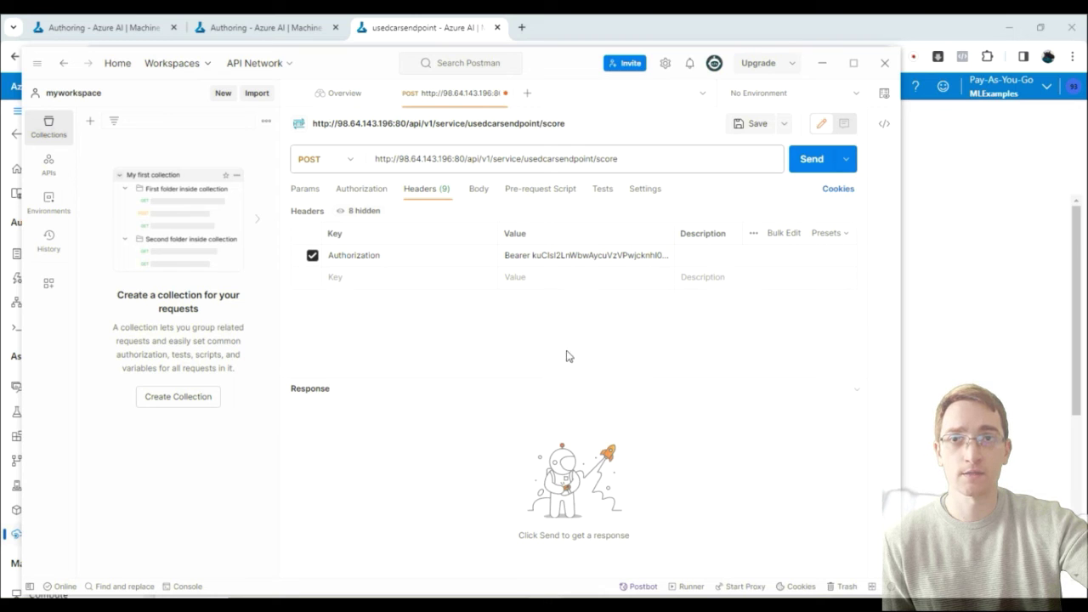
- Set the request body to raw JSON, and in Azure ML Studio trim the endpoint's test input to the first Ford record
{"action": "left_click", "coordinate": [477, 190]}
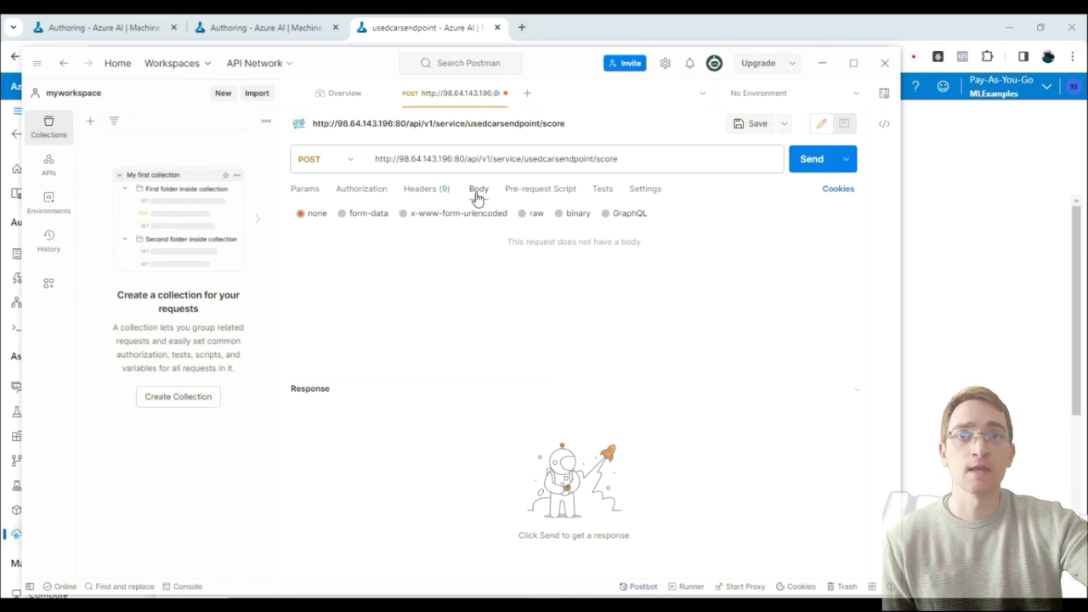
{"action": "left_click", "coordinate": [523, 214]}
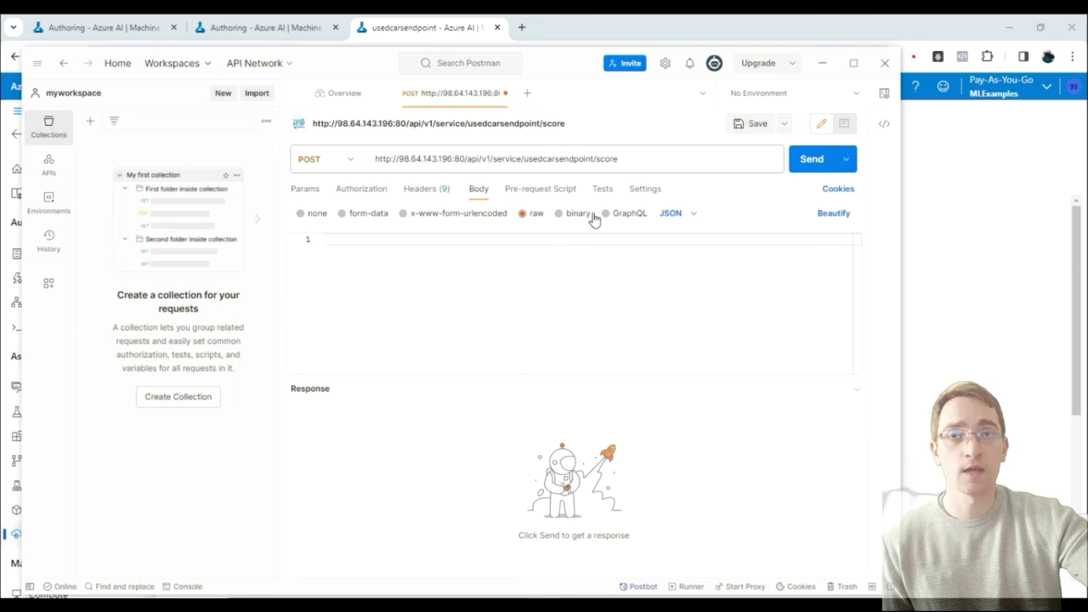
{"action": "left_click", "coordinate": [842, 18]}
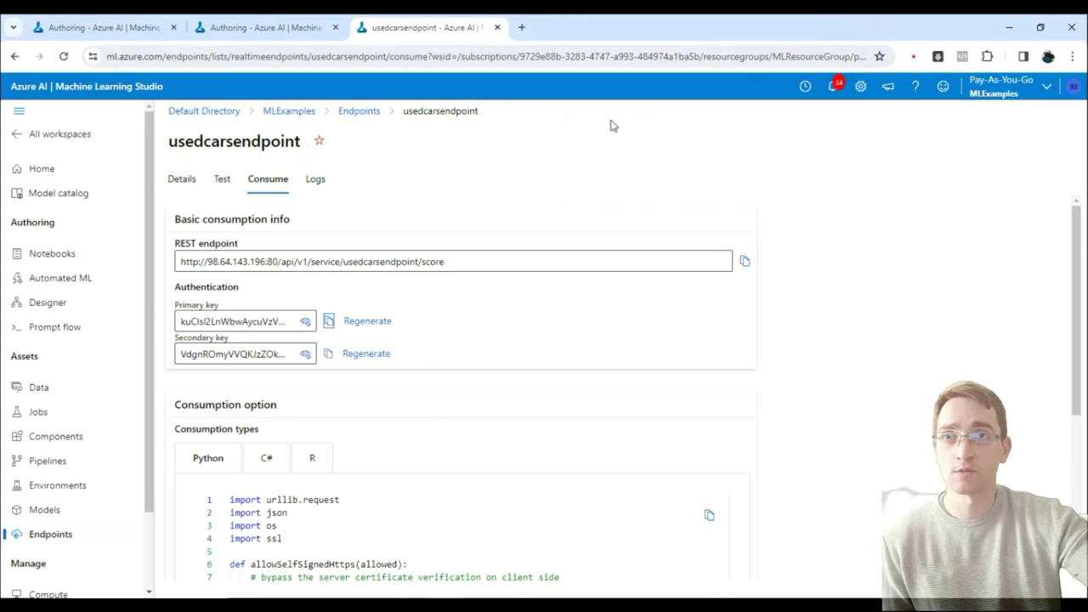
{"action": "left_click", "coordinate": [217, 185]}
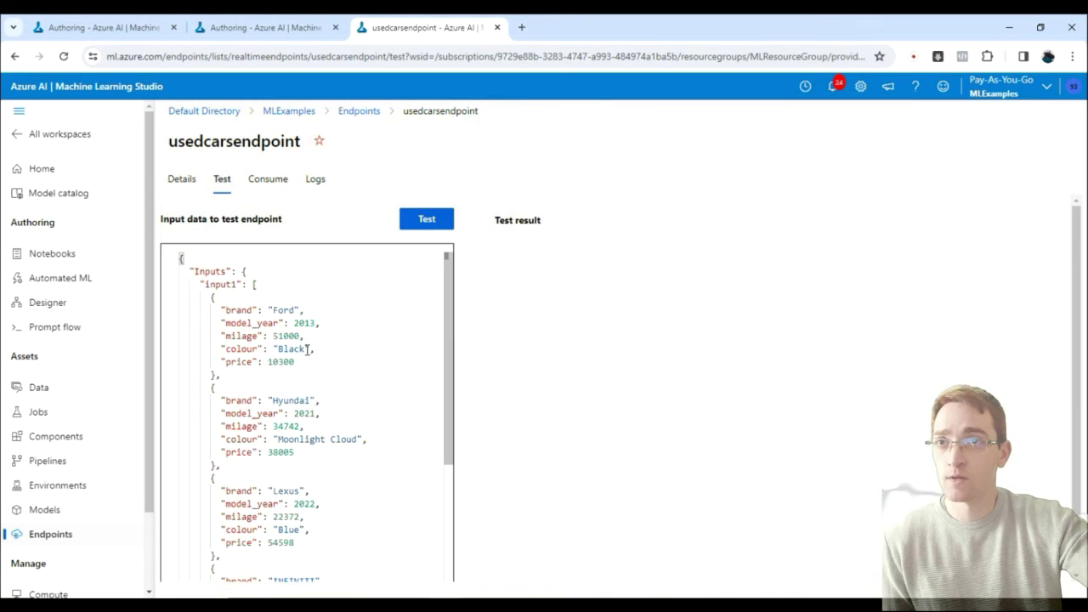
{"action": "left_click_drag", "start_coordinate": [212, 375], "coordinate": [276, 534]}
{"action": "key", "text": "BackSpace"}
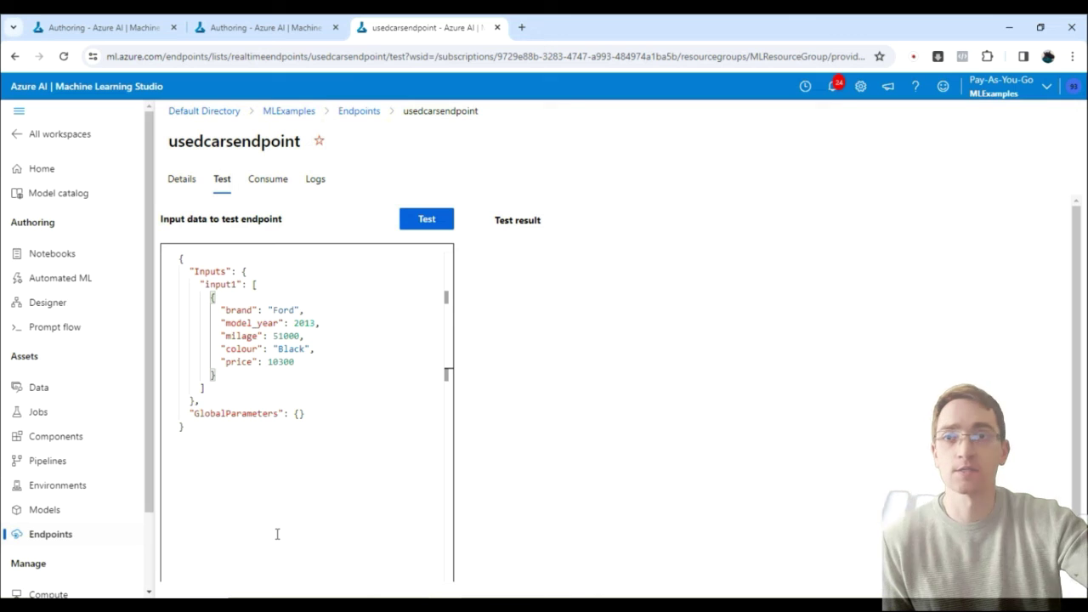
- Copy the complete trimmed test JSON and paste it into the Postman request body
{"action": "left_click", "coordinate": [242, 414]}
{"action": "left_click_drag", "start_coordinate": [242, 413], "coordinate": [238, 433]}
{"action": "key", "text": "ctrl+a"}
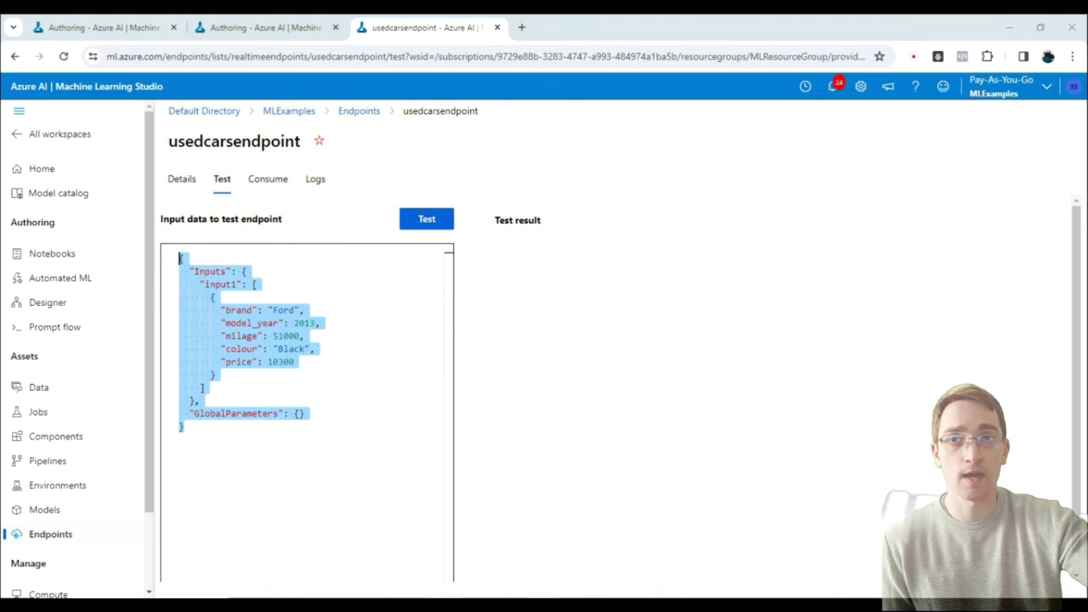
{"action": "key", "text": "alt+Tab"}
{"action": "left_click", "coordinate": [429, 261]}
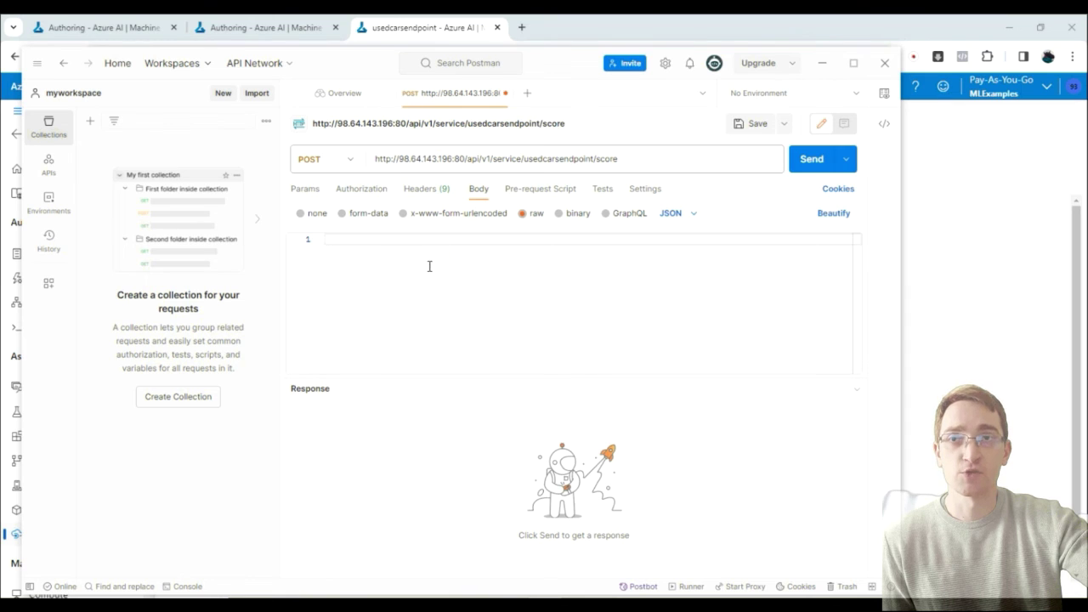
{"action": "key", "text": "ctrl+v"}
- Set the record's brand to BMW and milage to 99000, send the request and examine the scored label
{"action": "double_click", "coordinate": [422, 288]}
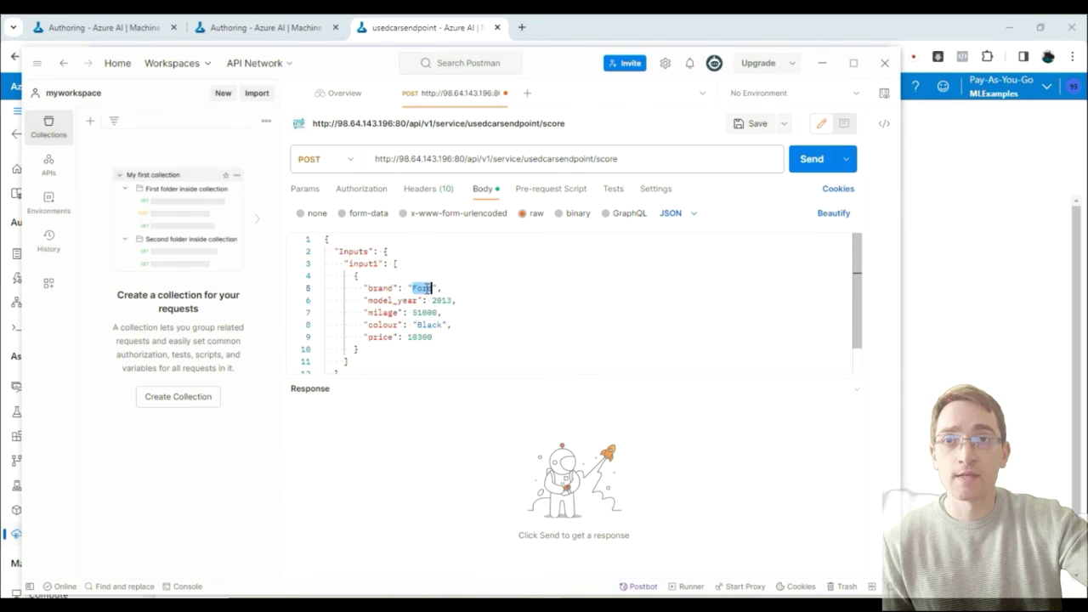
{"action": "type", "text": "BMW"}
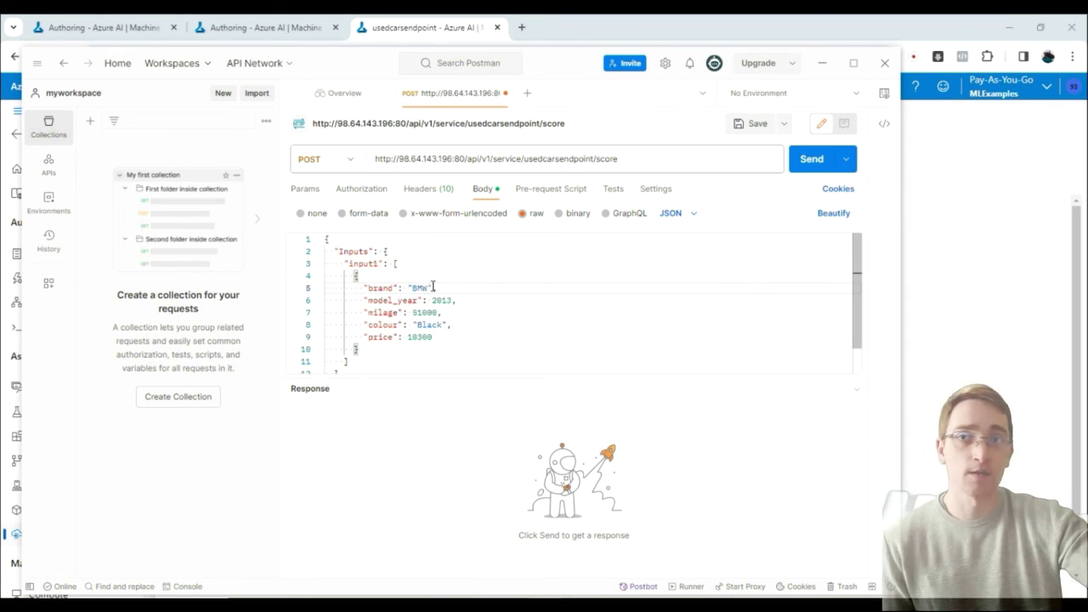
{"action": "double_click", "coordinate": [425, 313]}
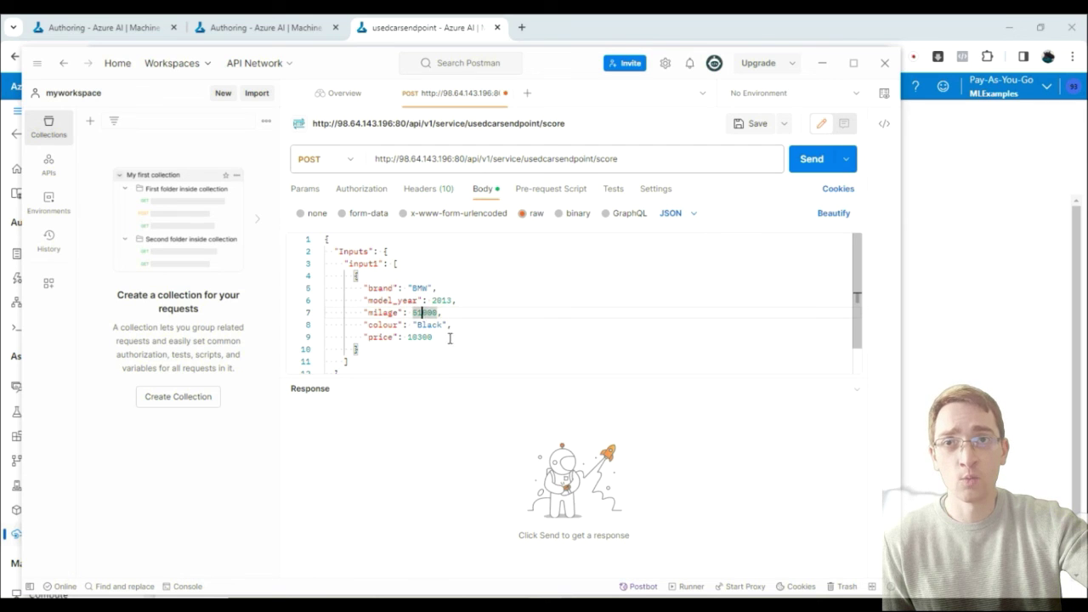
{"action": "type", "text": "99000"}
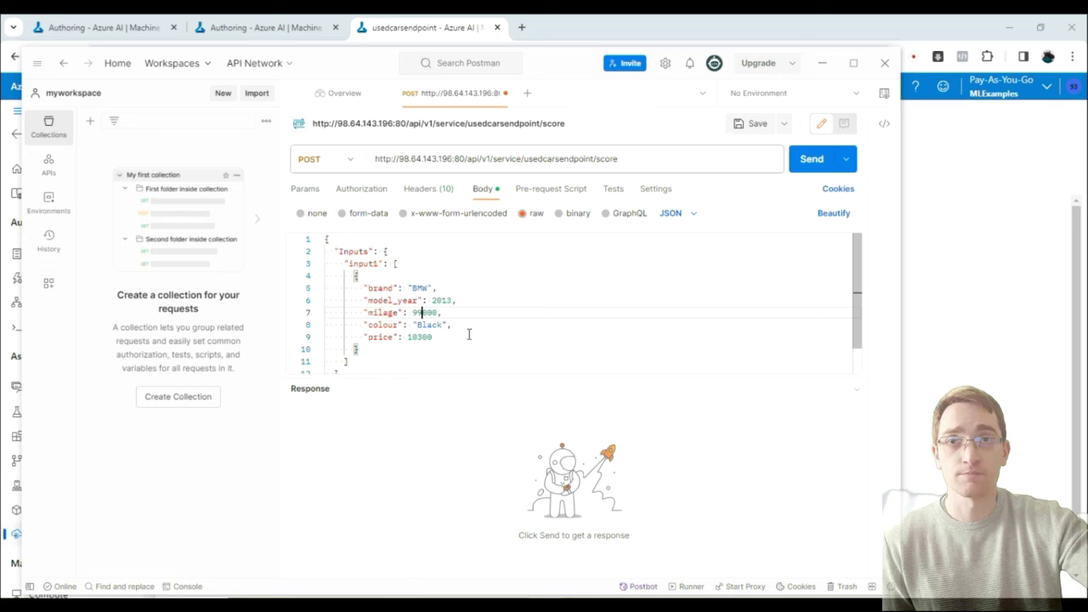
{"action": "left_click", "coordinate": [812, 166]}
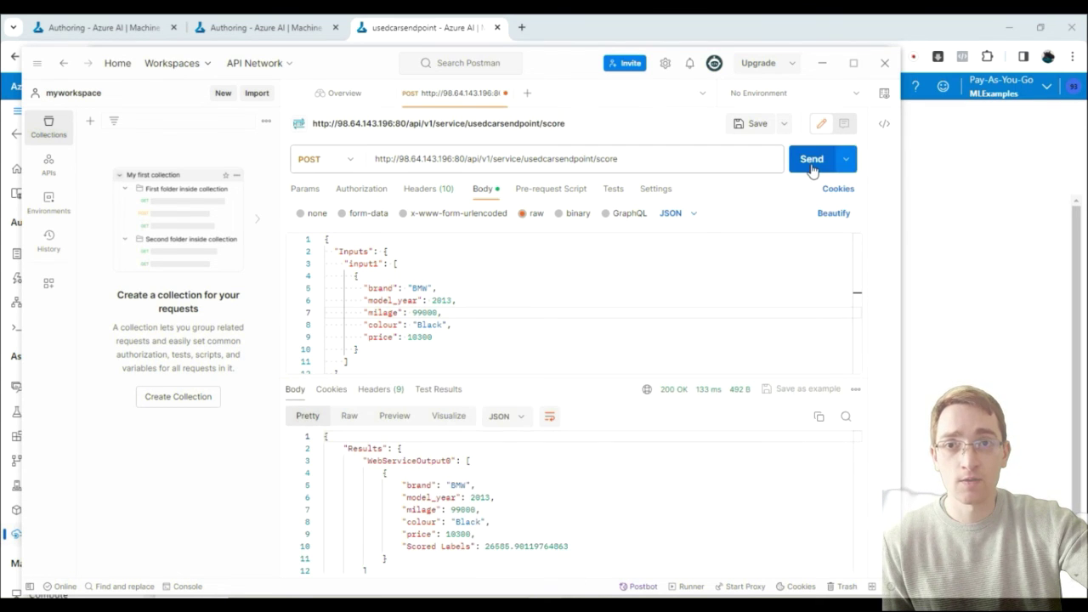
{"action": "left_click_drag", "start_coordinate": [485, 547], "coordinate": [510, 547]}
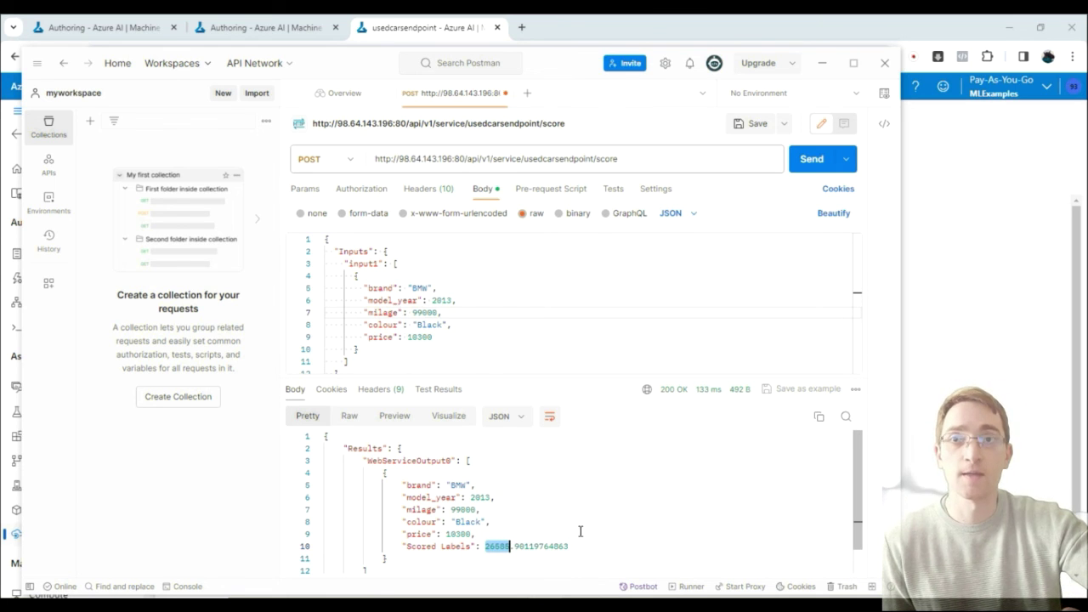
- Set the record's model_year to 2019 and resend the request
{"action": "left_click", "coordinate": [446, 300]}
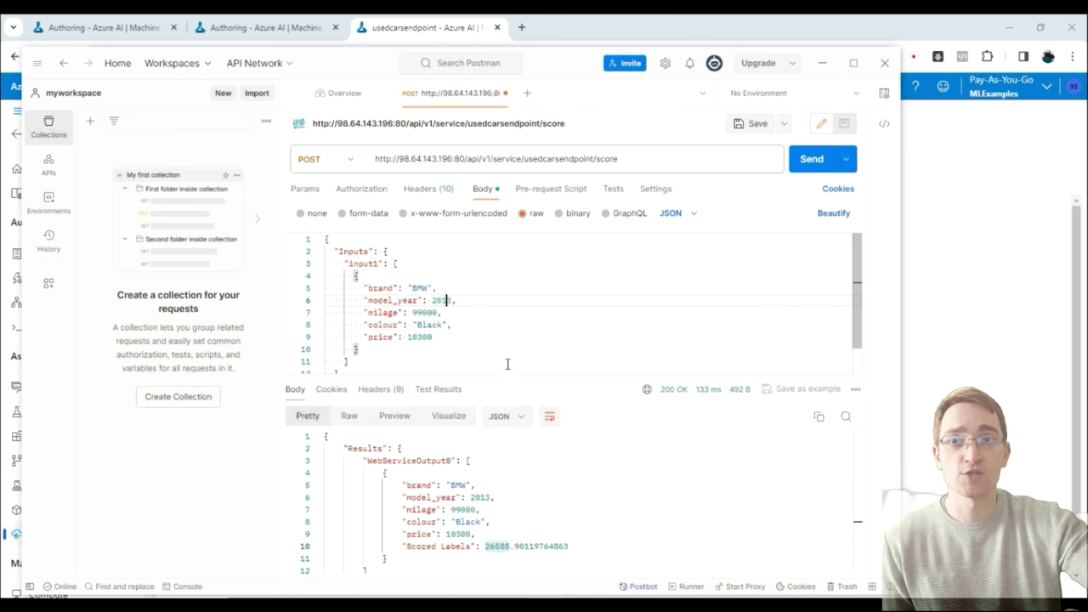
{"action": "key", "text": "BackSpace"}
{"action": "type", "text": "5"}
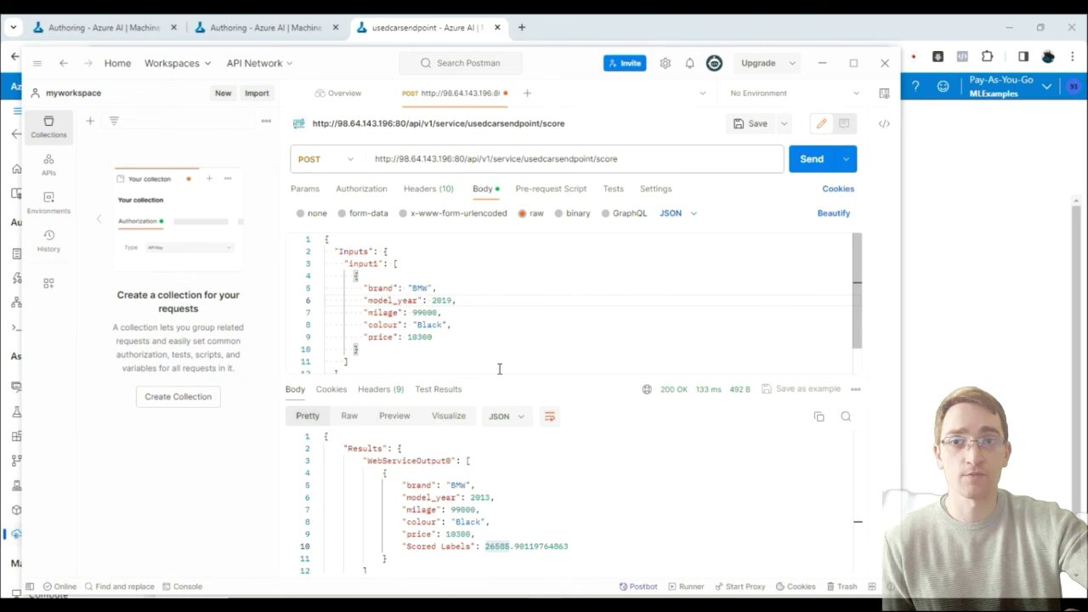
{"action": "left_click", "coordinate": [808, 158]}
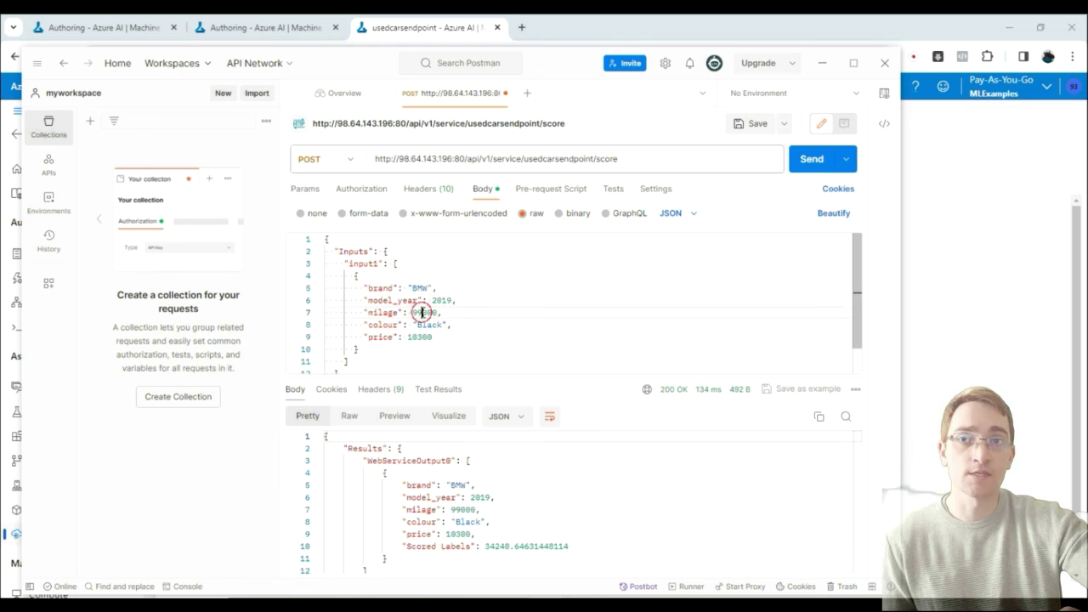
- Set the record's milage to 20000 and resend the request
{"action": "left_click_drag", "start_coordinate": [414, 312], "coordinate": [422, 312]}
{"action": "type", "text": "20"}
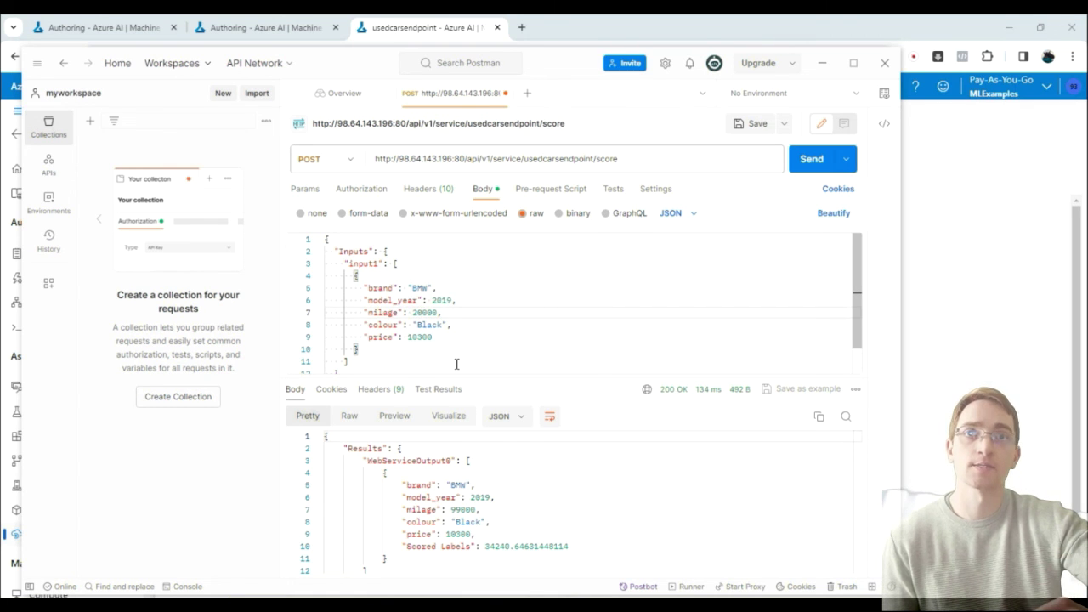
{"action": "left_click", "coordinate": [803, 163]}
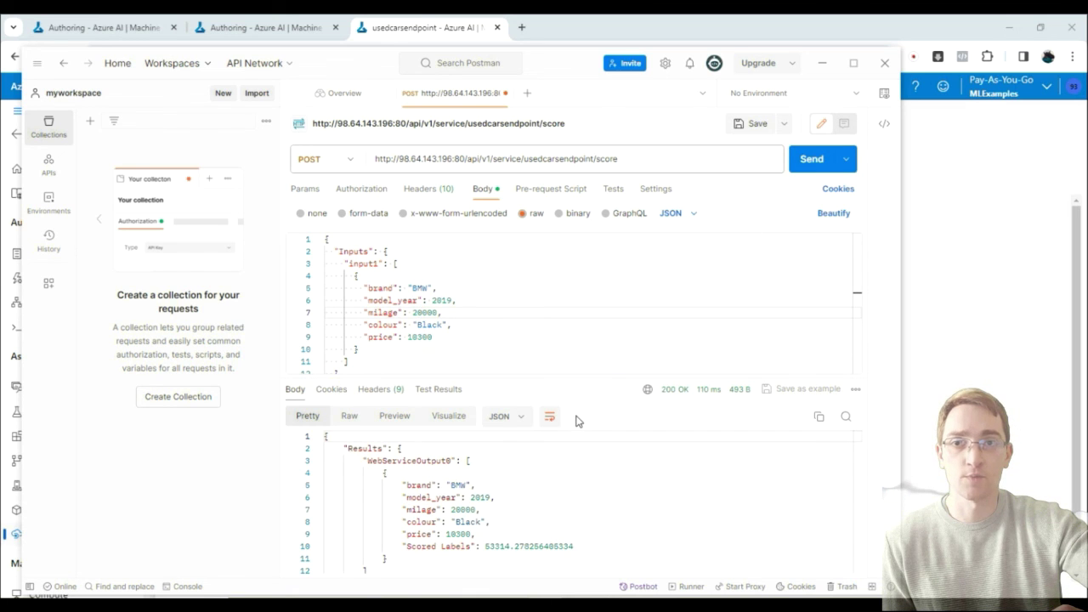